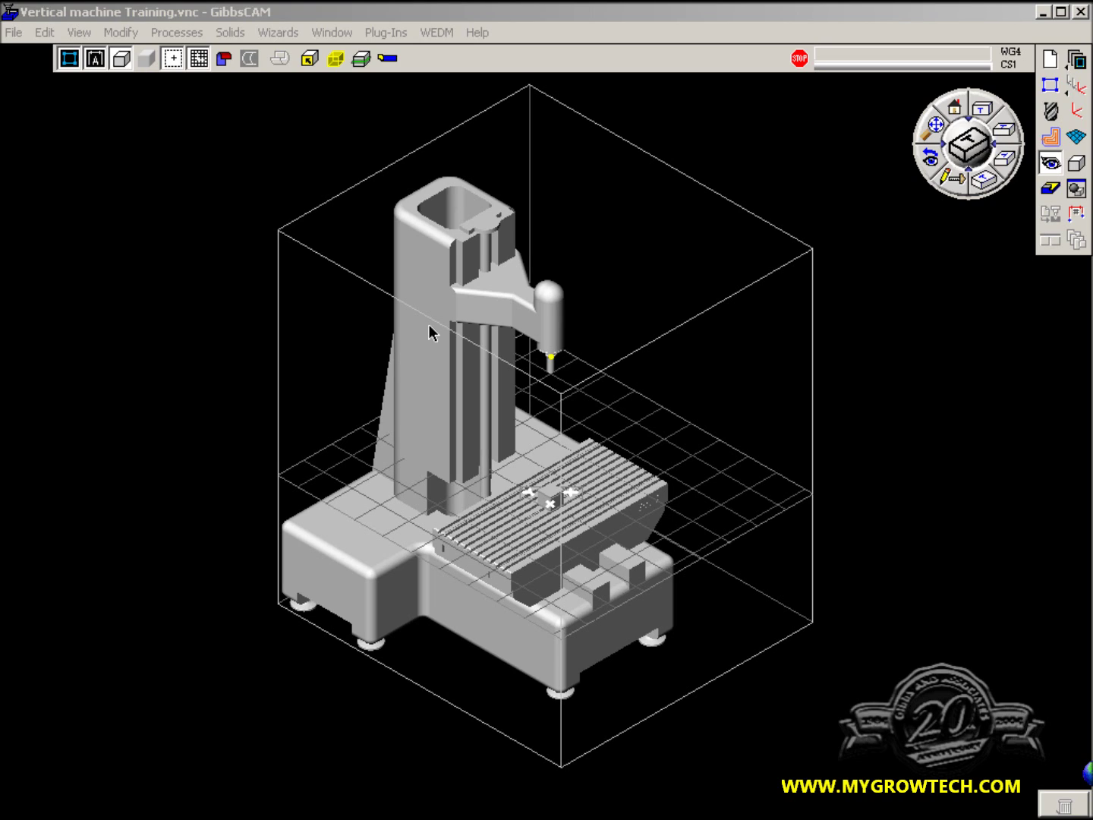
- Check the body names of the machine base, spindle head, table and saddle in their solid properties
right_click(420, 244)
left_click(469, 340)
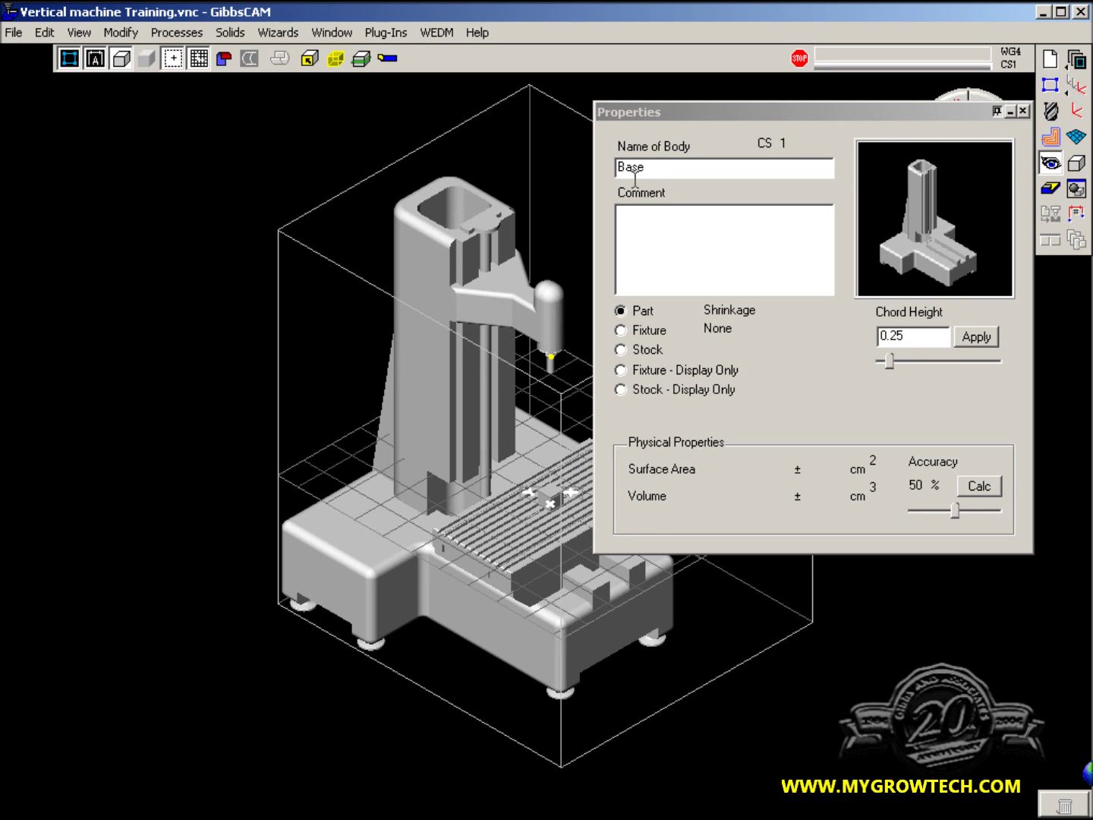
left_click(555, 305)
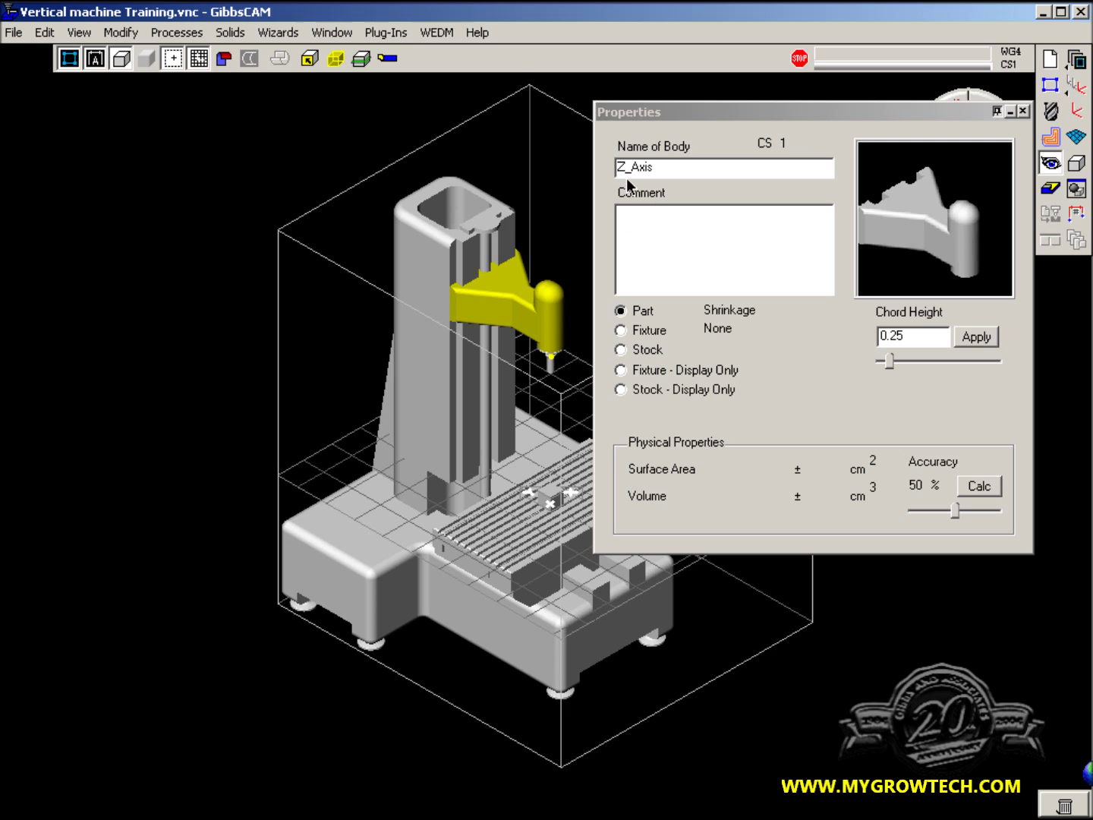
left_click(528, 532)
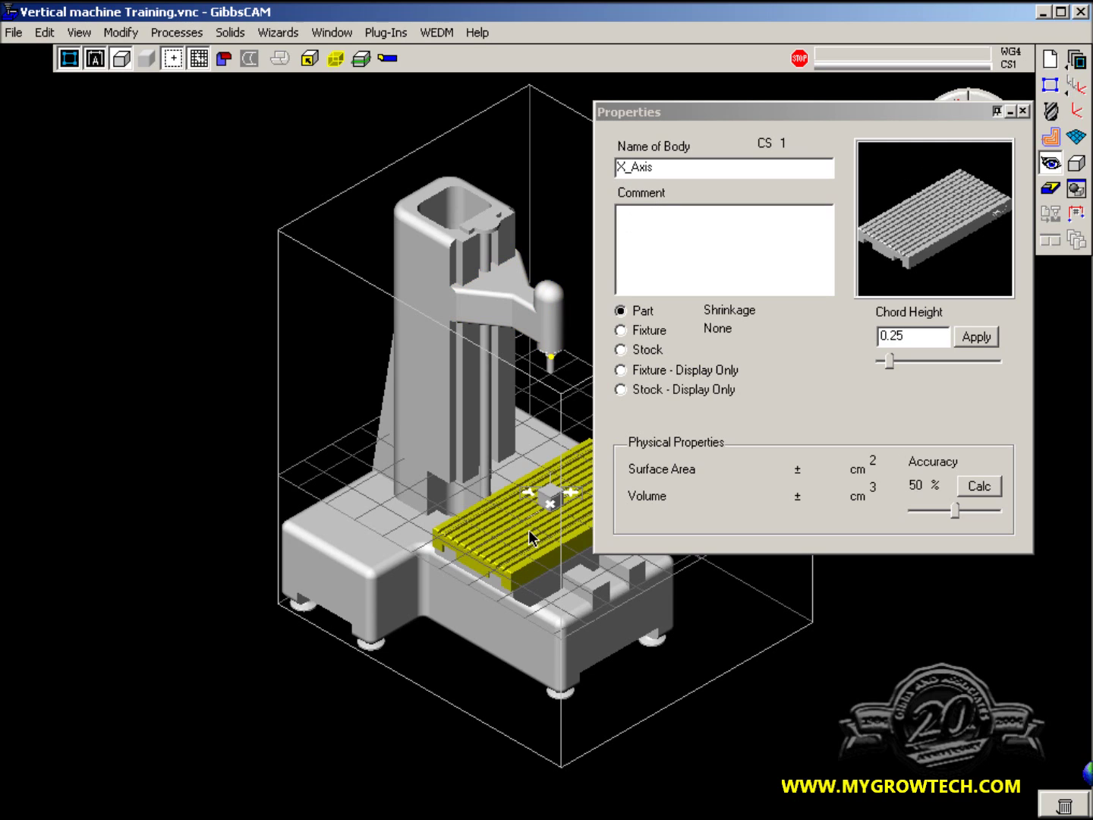
left_click(543, 594)
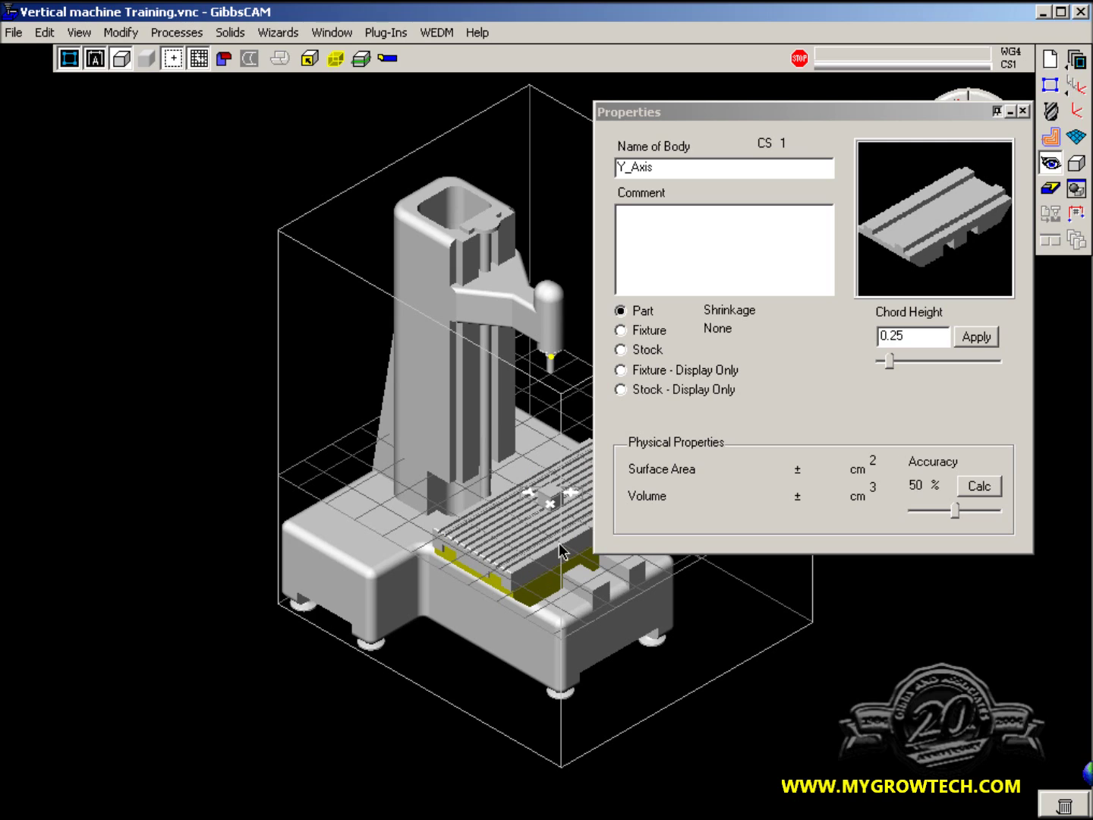
left_click(1023, 112)
left_click(858, 260)
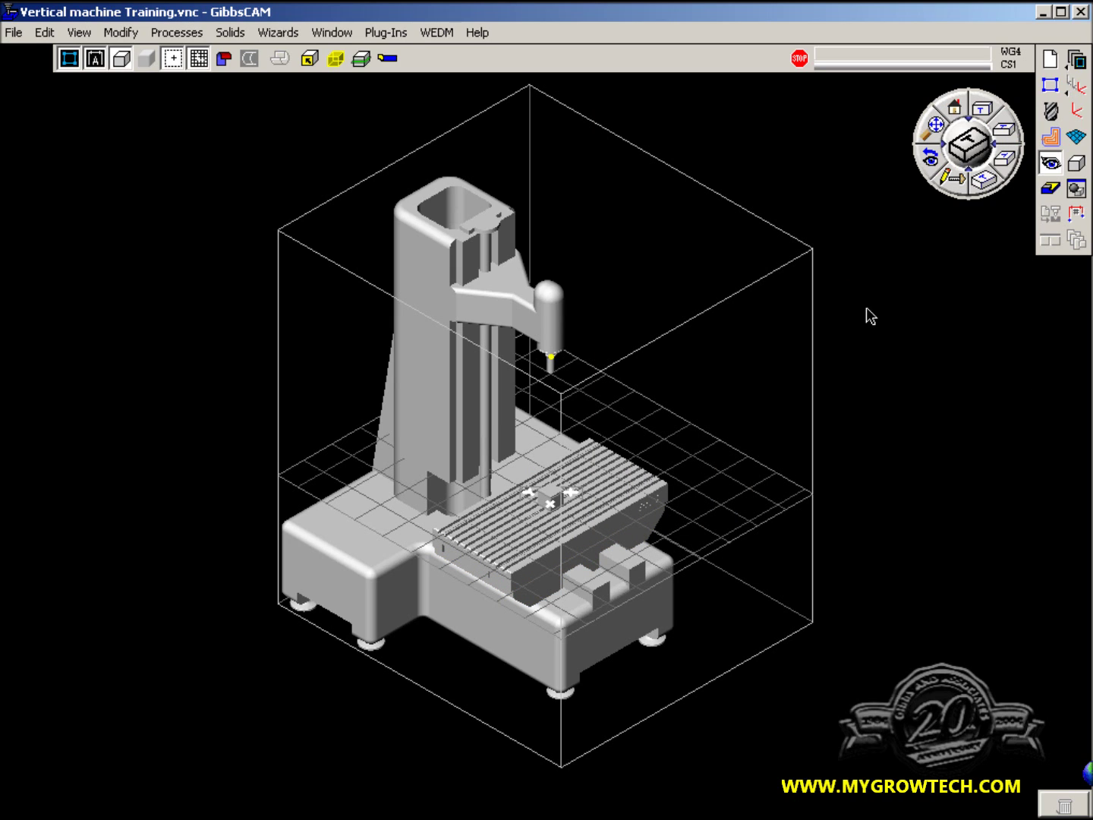
- Open the Build Machine plug-in and review its machine parameters without changing them
left_click(392, 33)
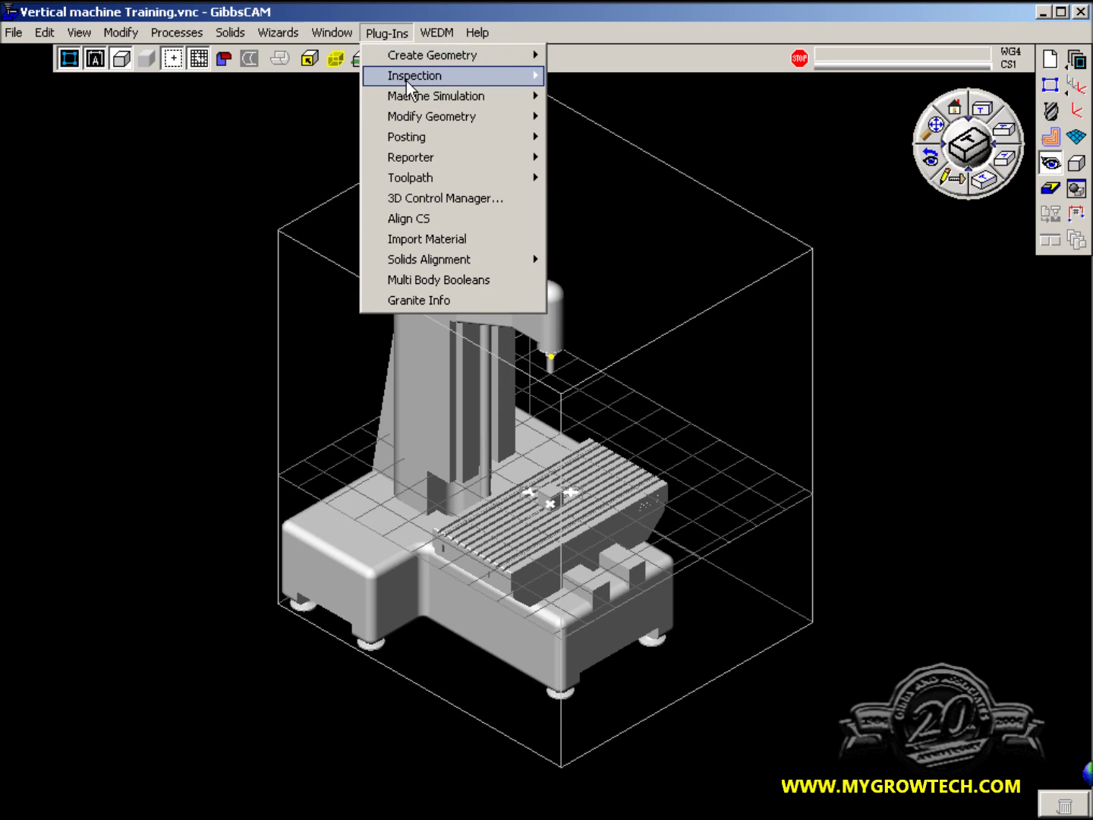
mouse_move(410, 97)
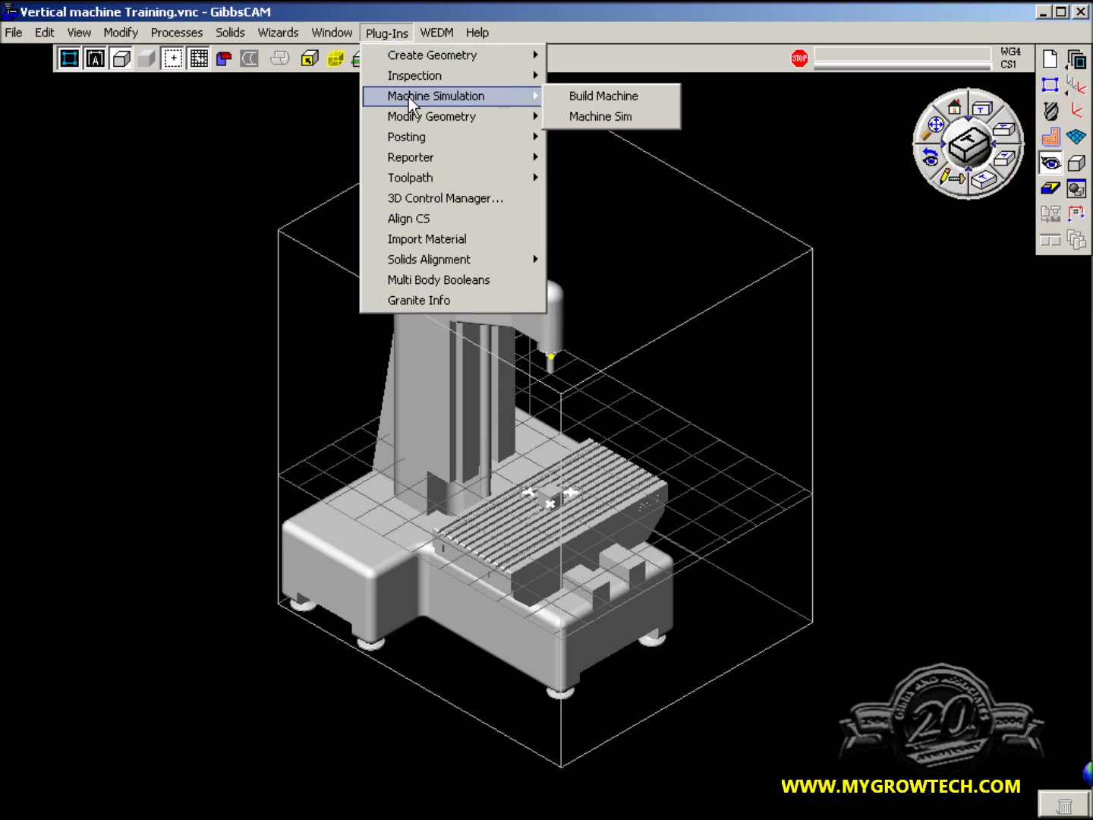
left_click(644, 100)
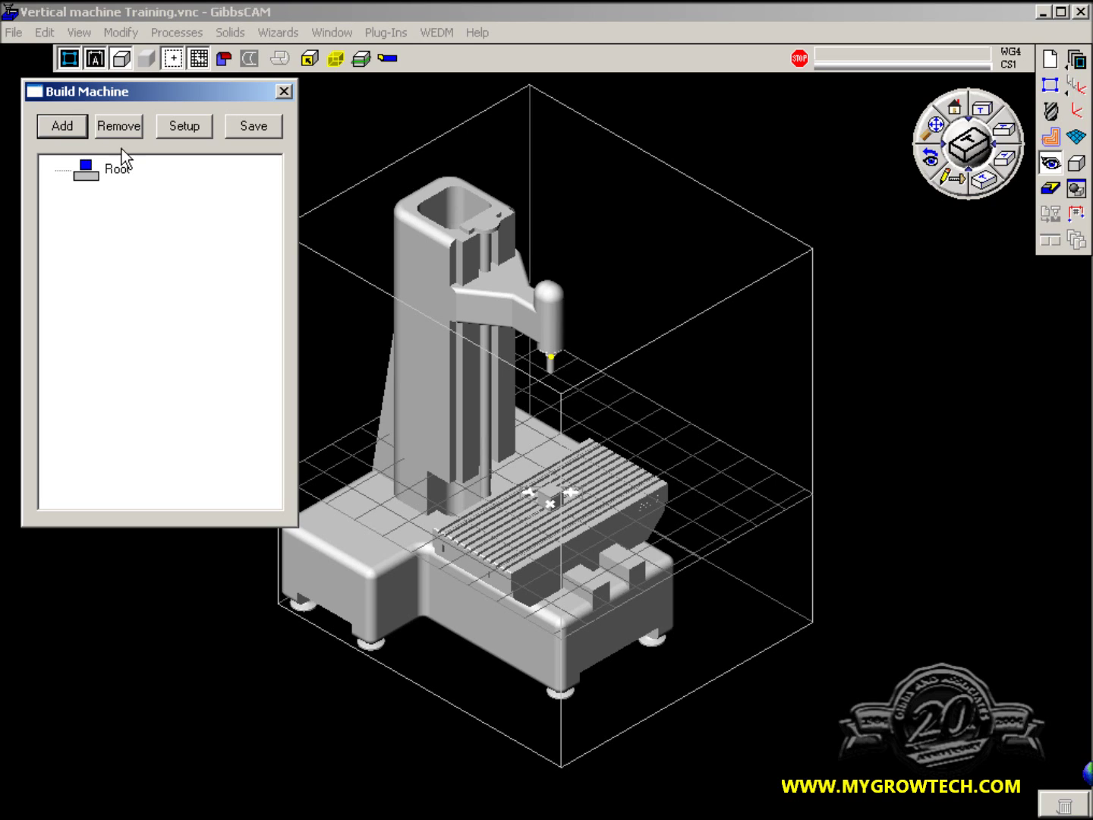
left_click(205, 134)
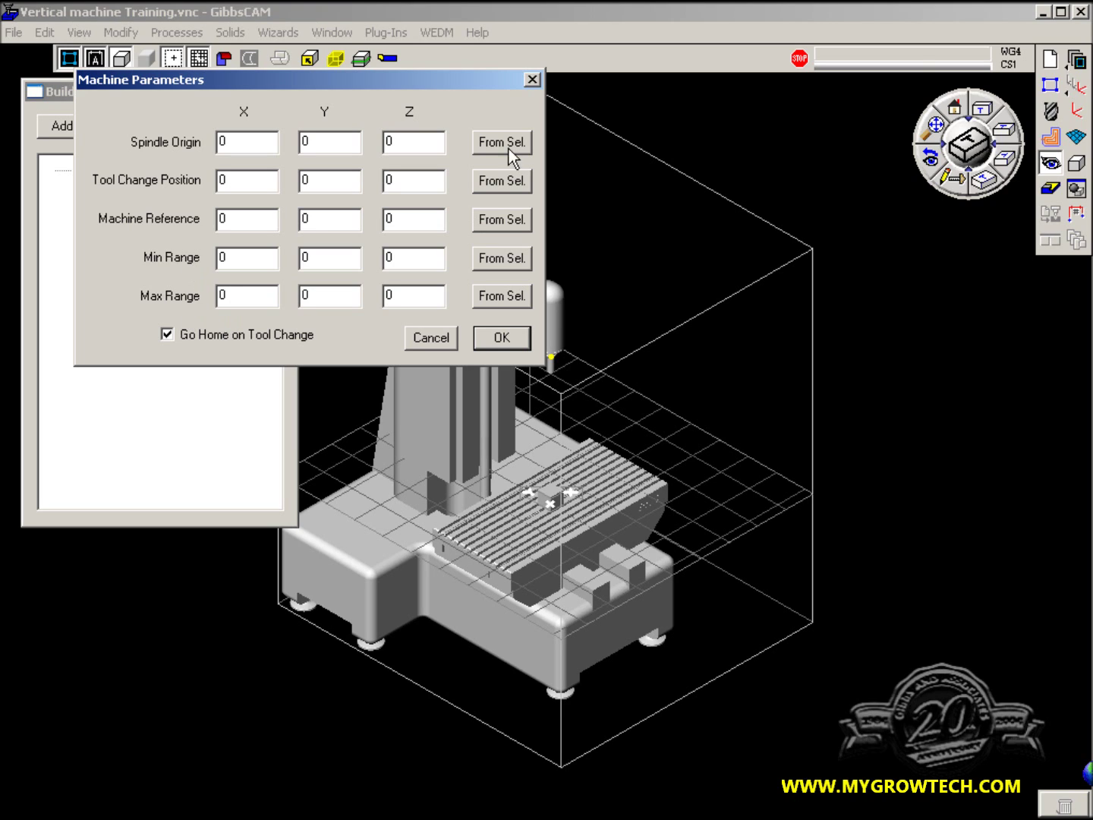
left_click(531, 80)
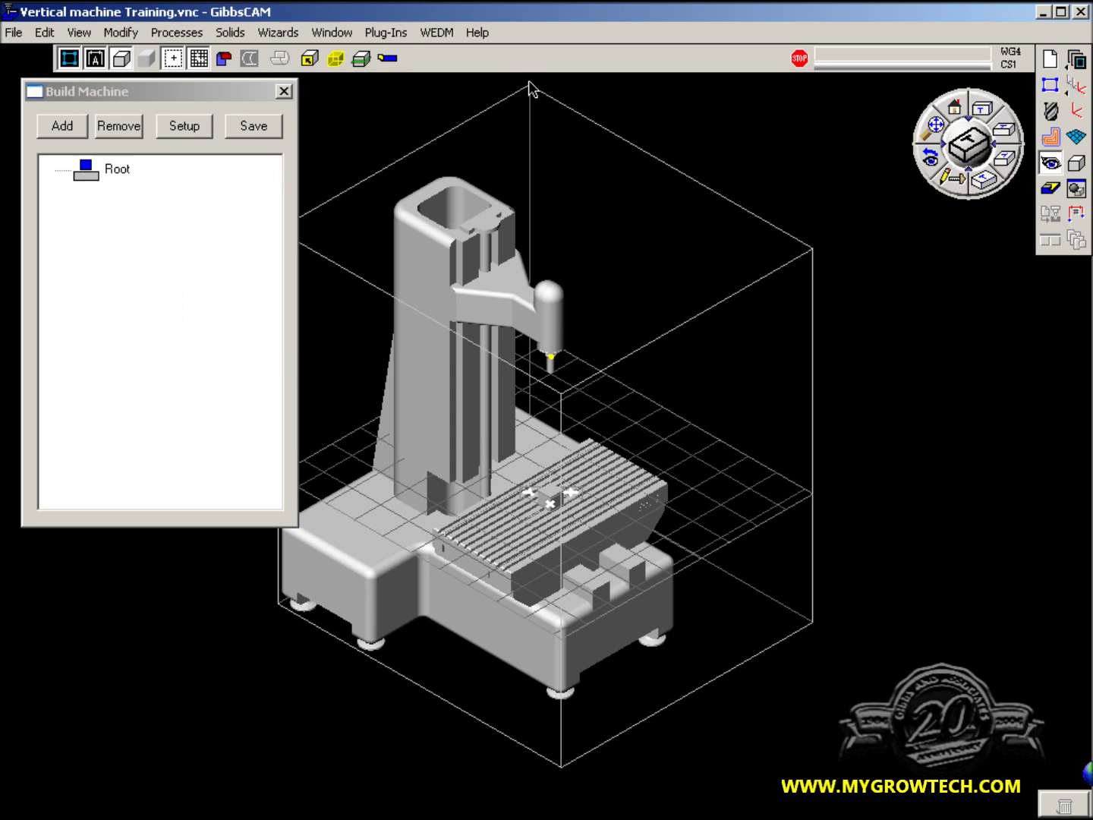
- Add the base body as a fixed component under Root with the pale yellow custom color
left_click(410, 233)
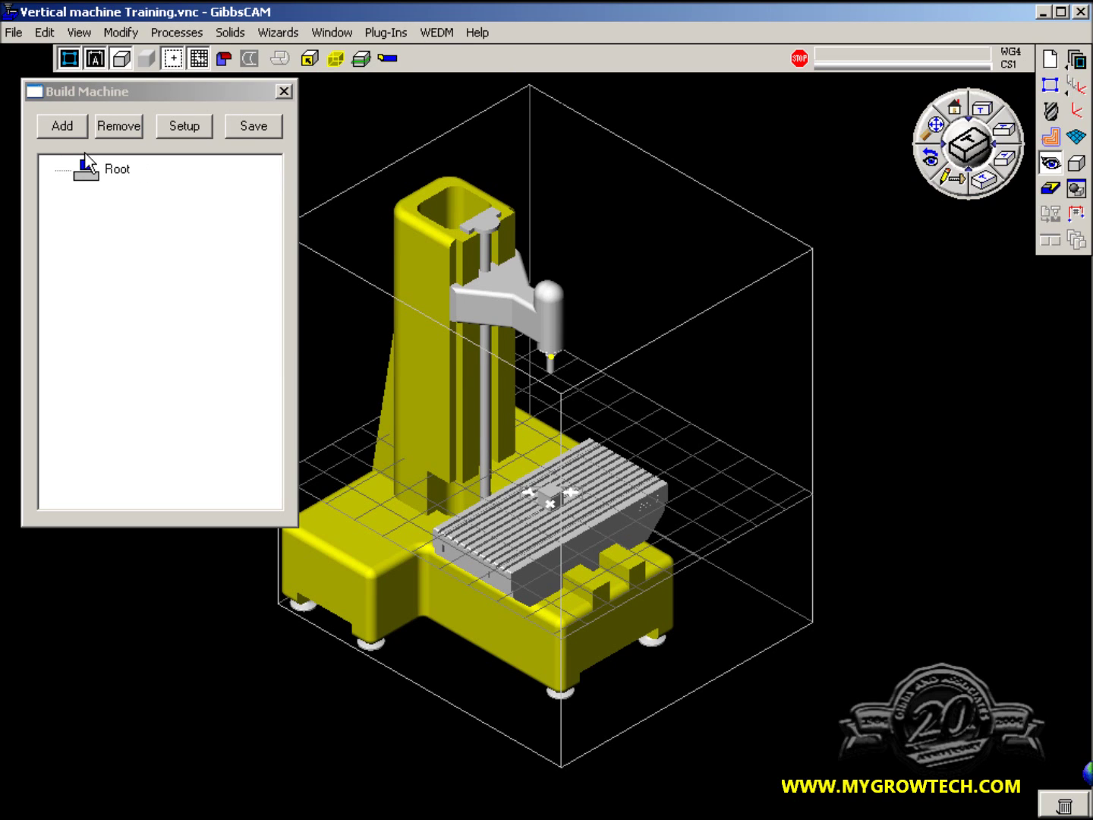
left_click(68, 132)
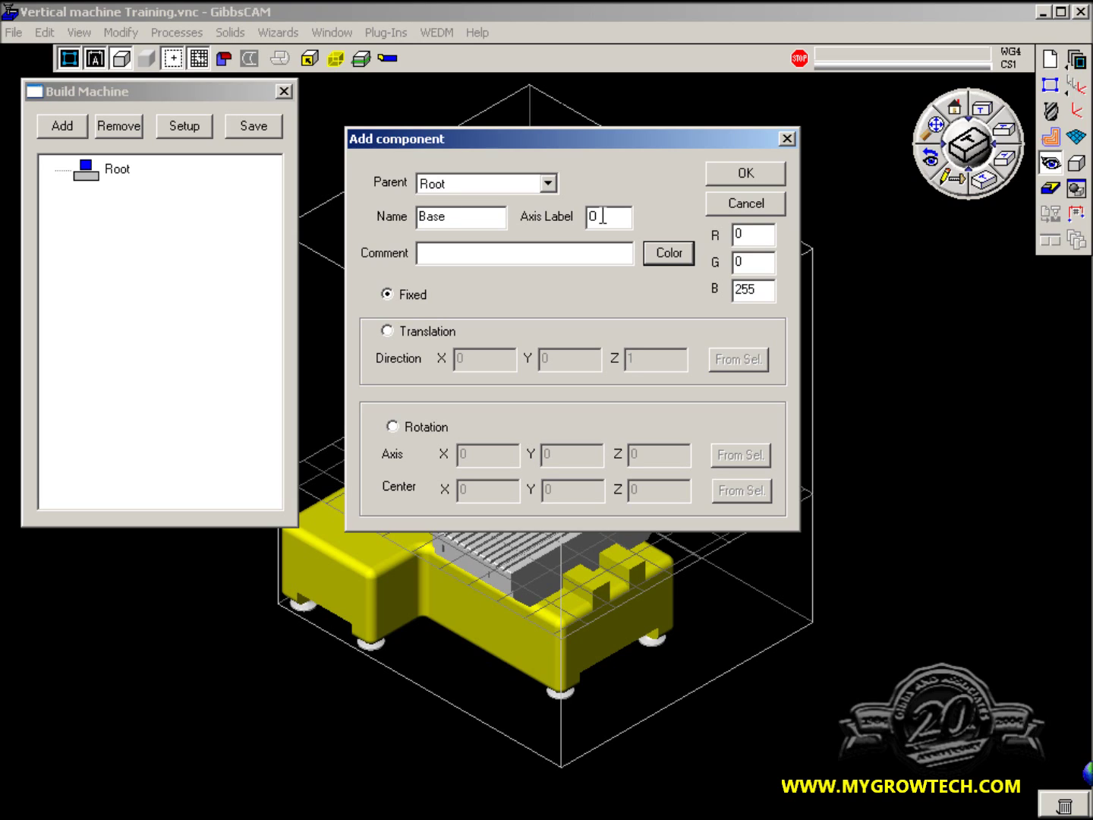
left_click(679, 256)
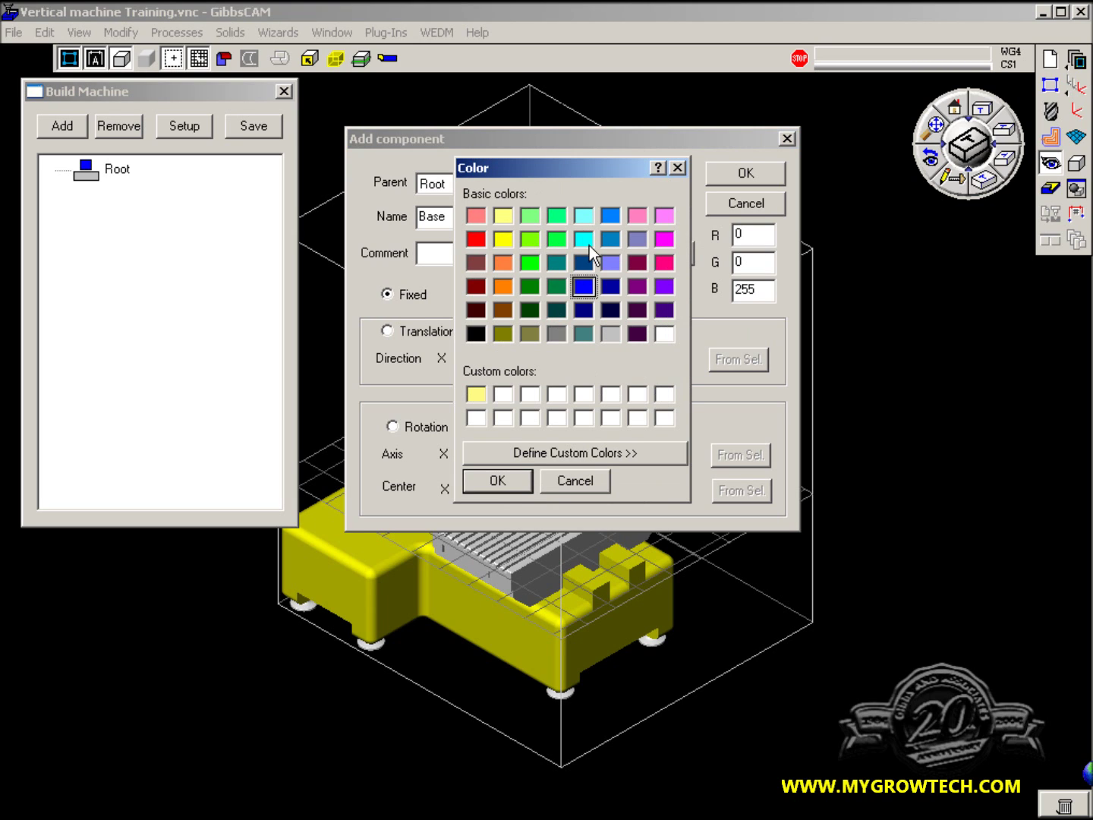
left_click(476, 392)
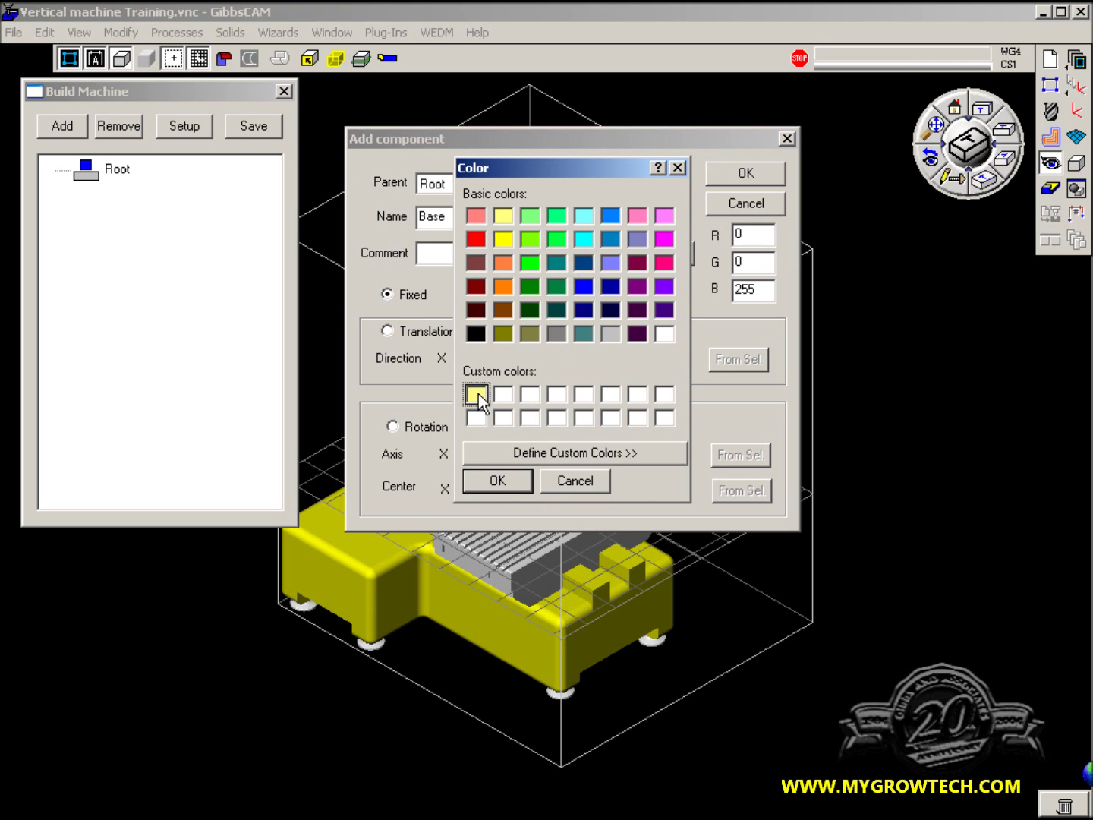
left_click(505, 482)
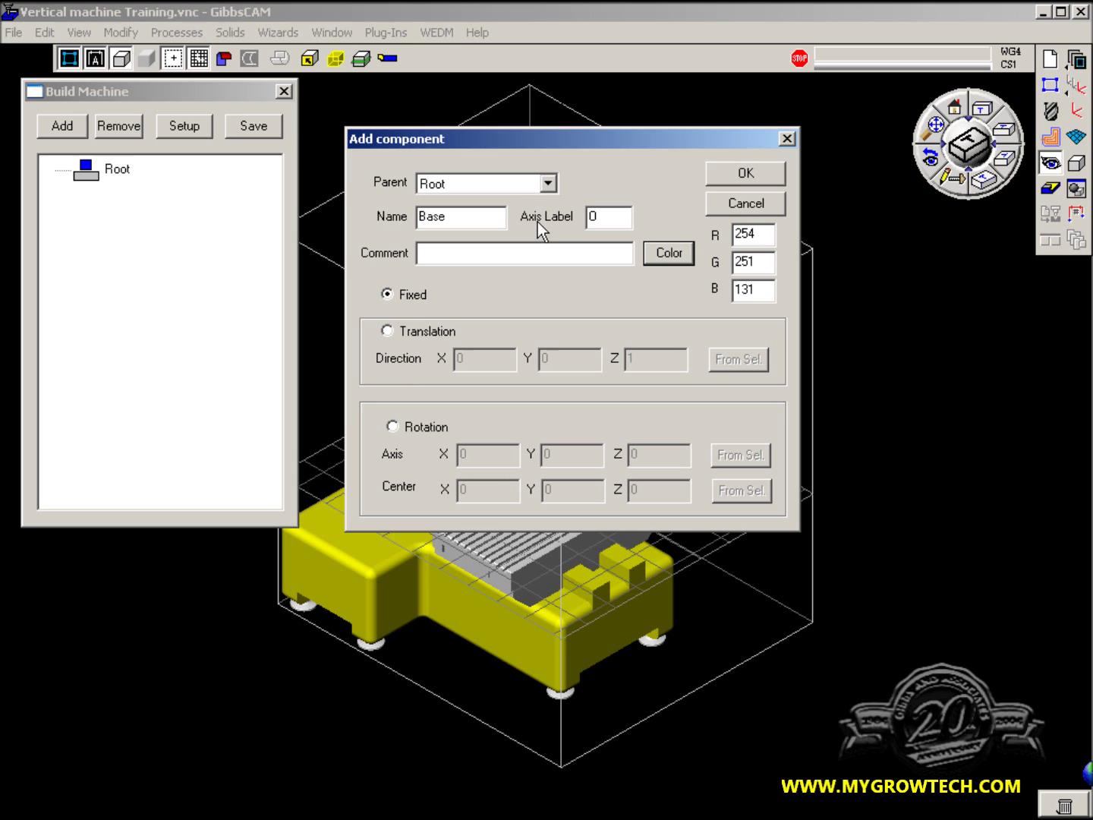
left_click(735, 174)
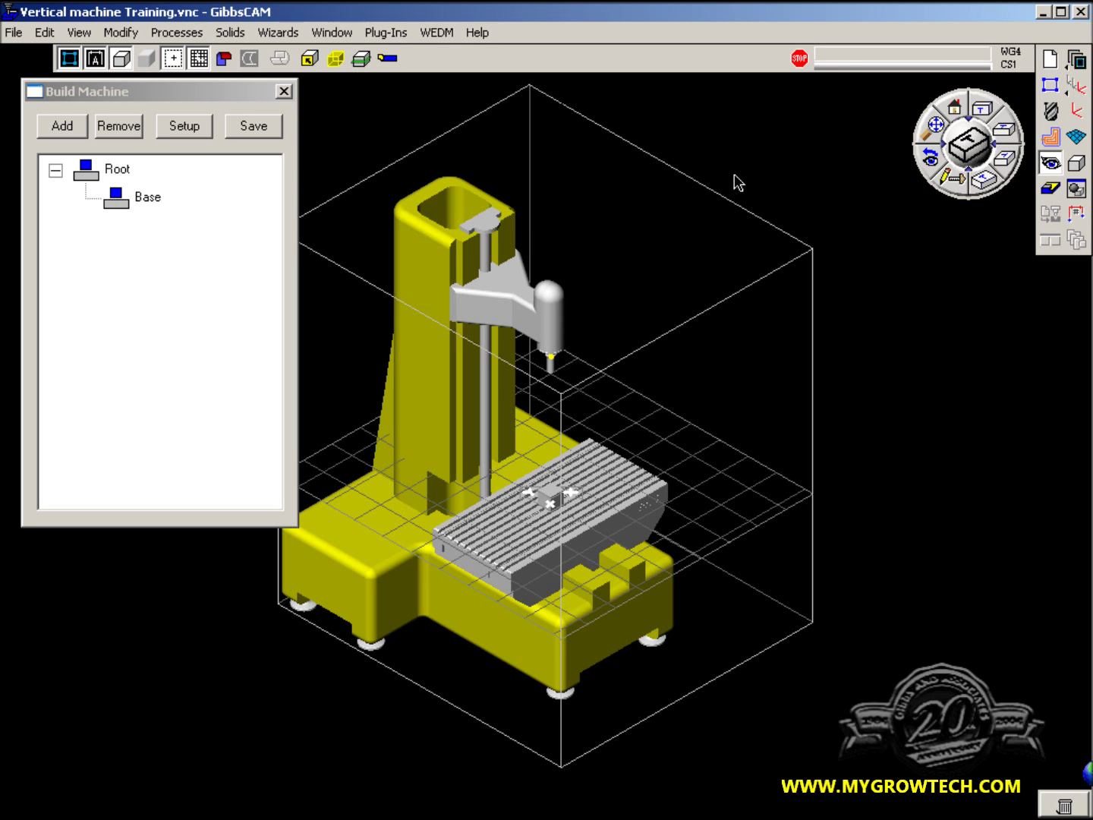
- Add the feet body as a fixed component with Base as its parent and orange as its color
left_click(660, 651)
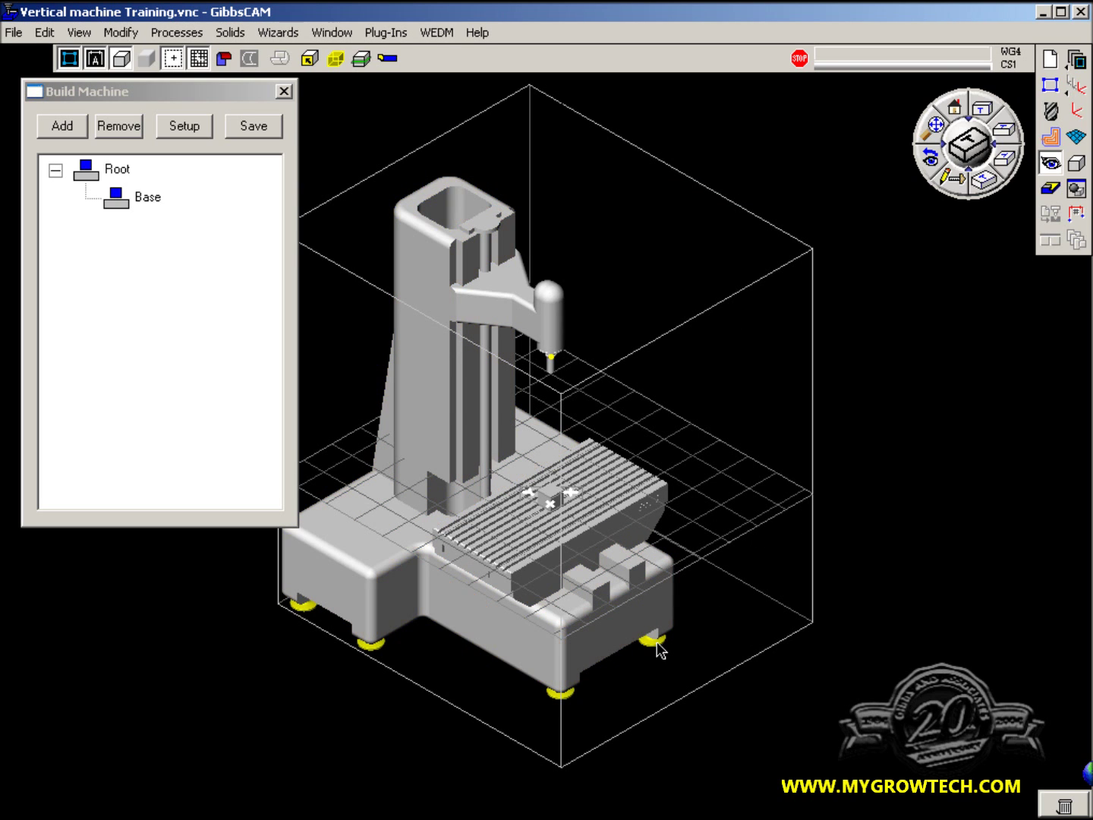
left_click(72, 136)
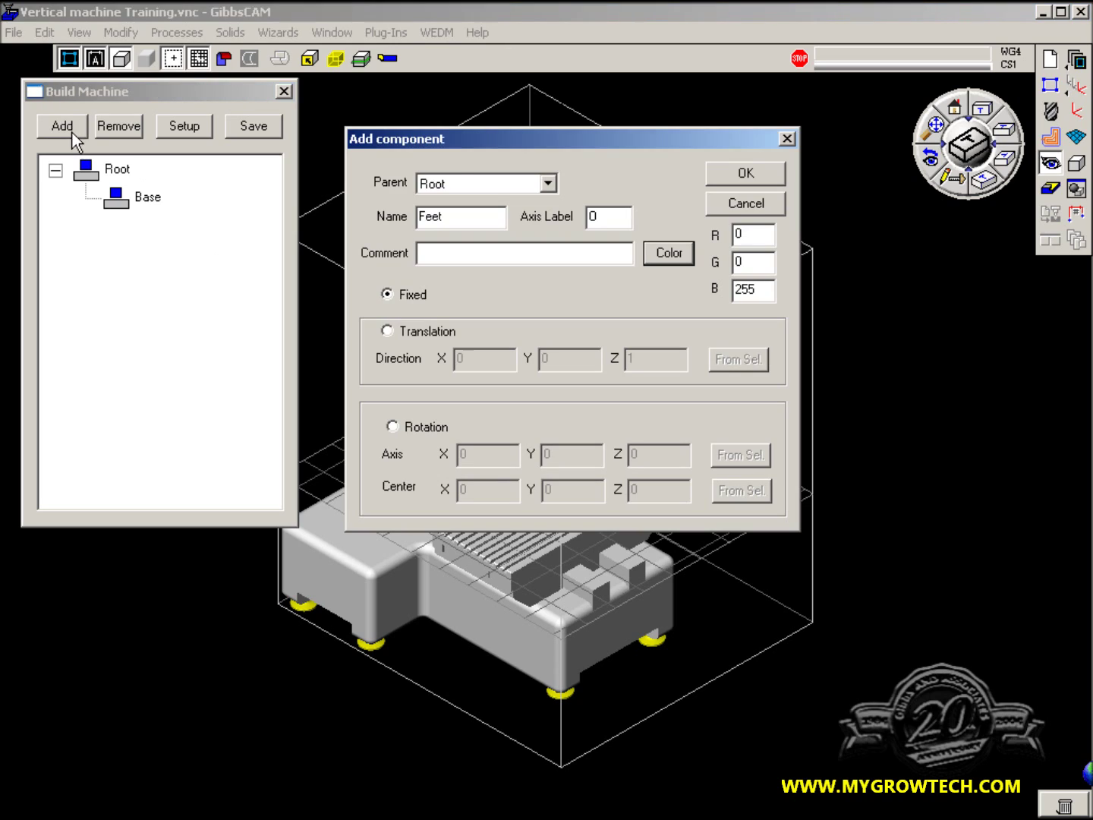
left_click(550, 183)
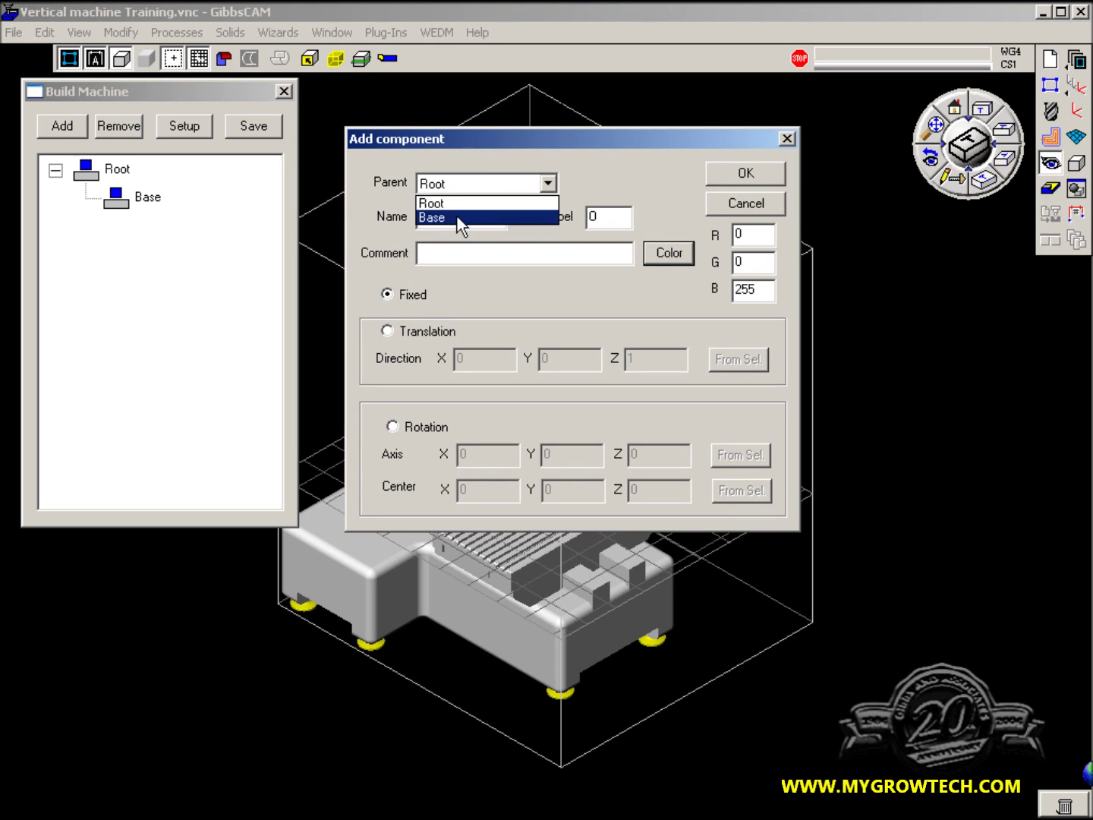
left_click(451, 217)
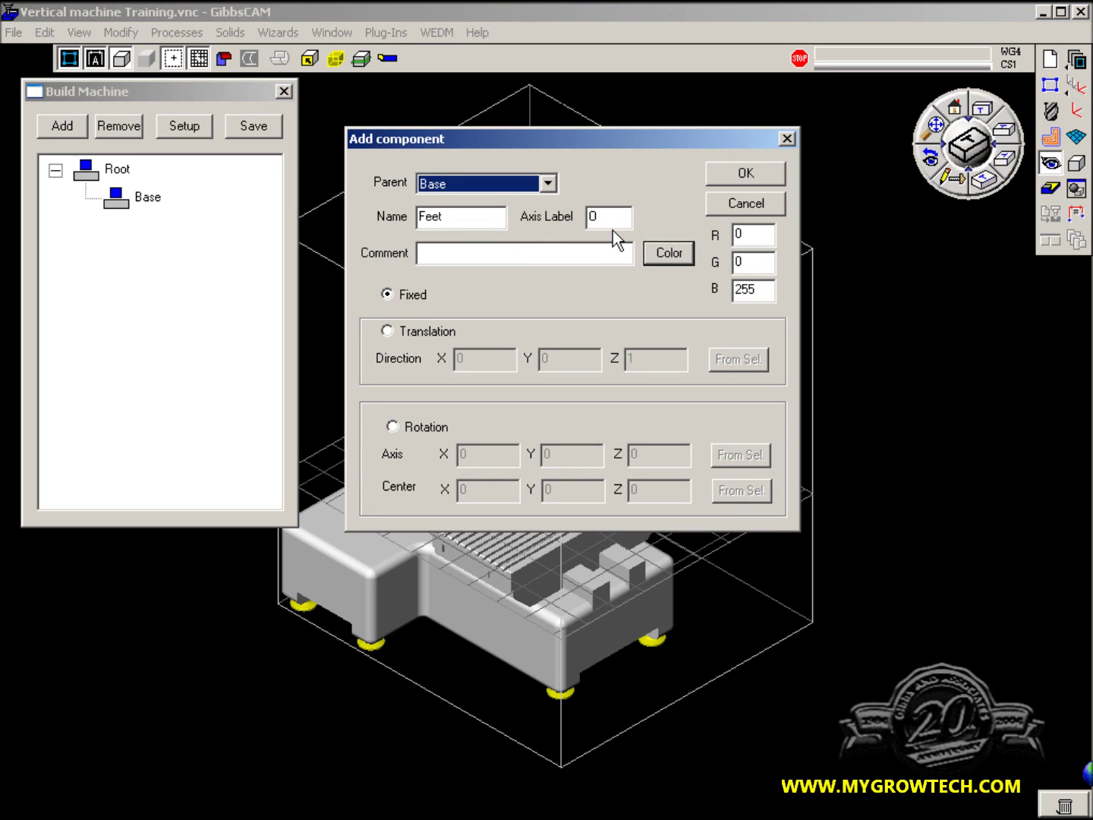
left_click(666, 253)
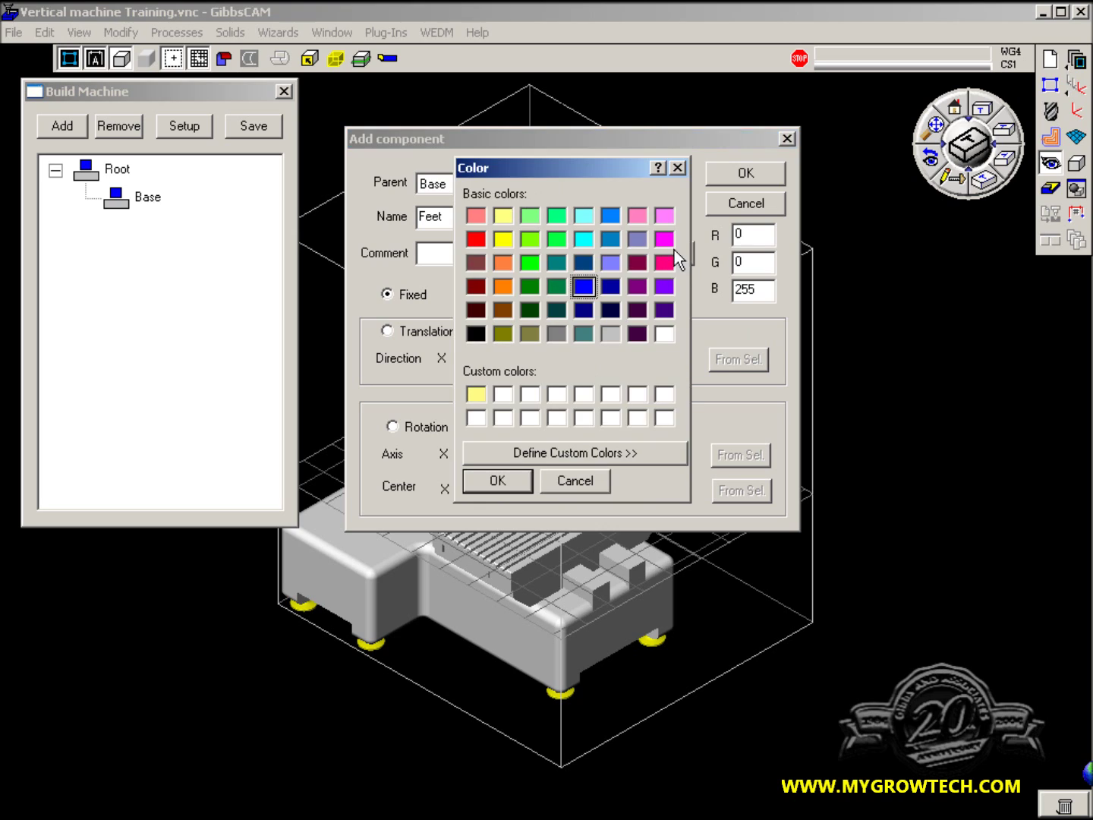
left_click(503, 289)
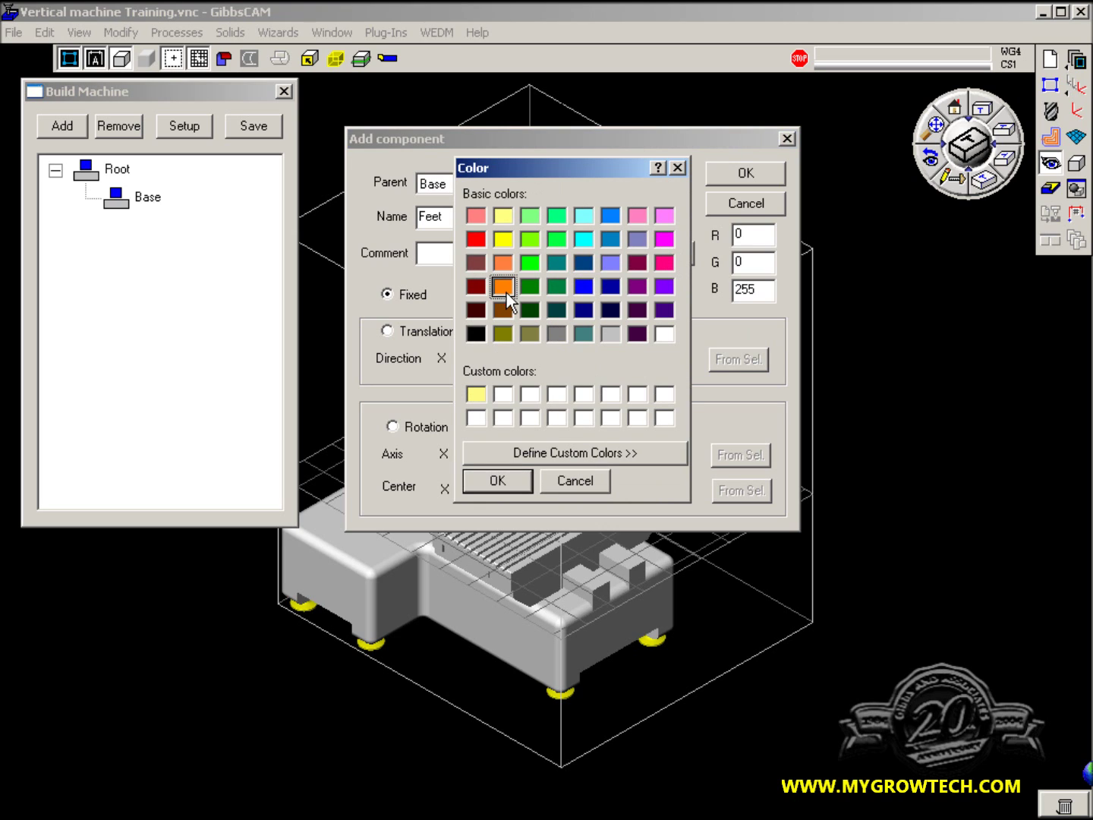
left_click(515, 486)
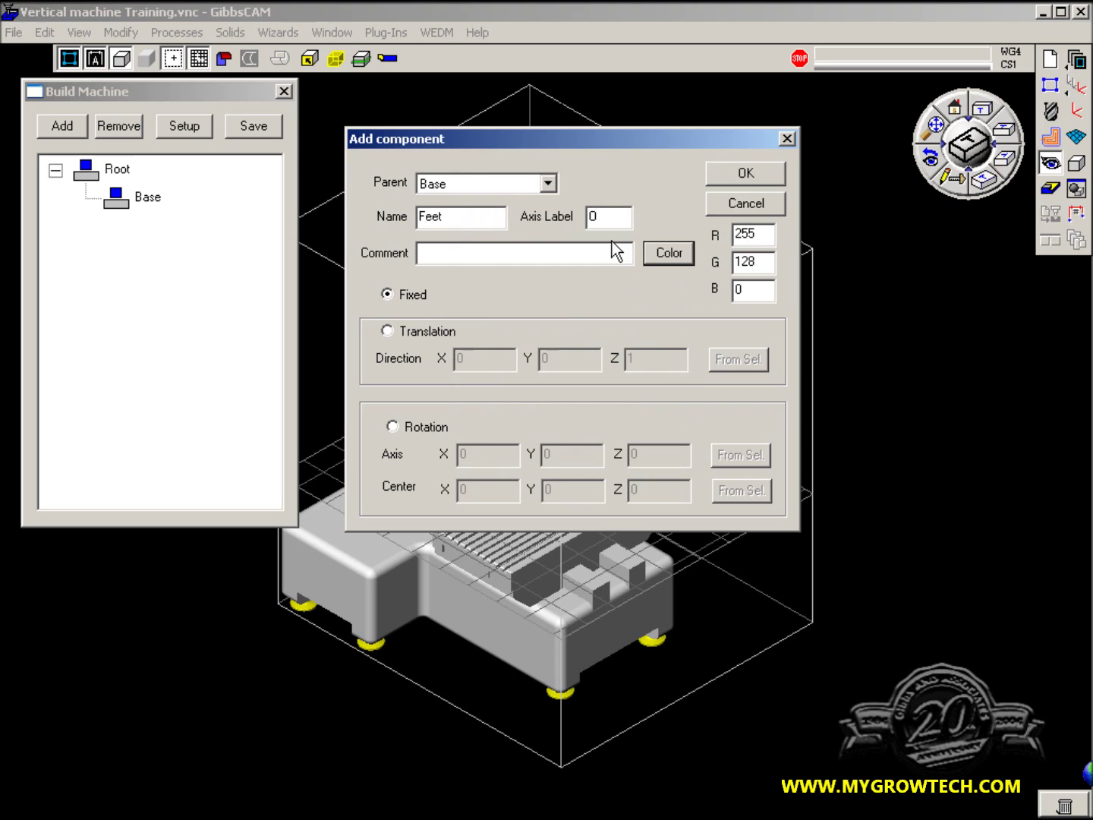
left_click(748, 174)
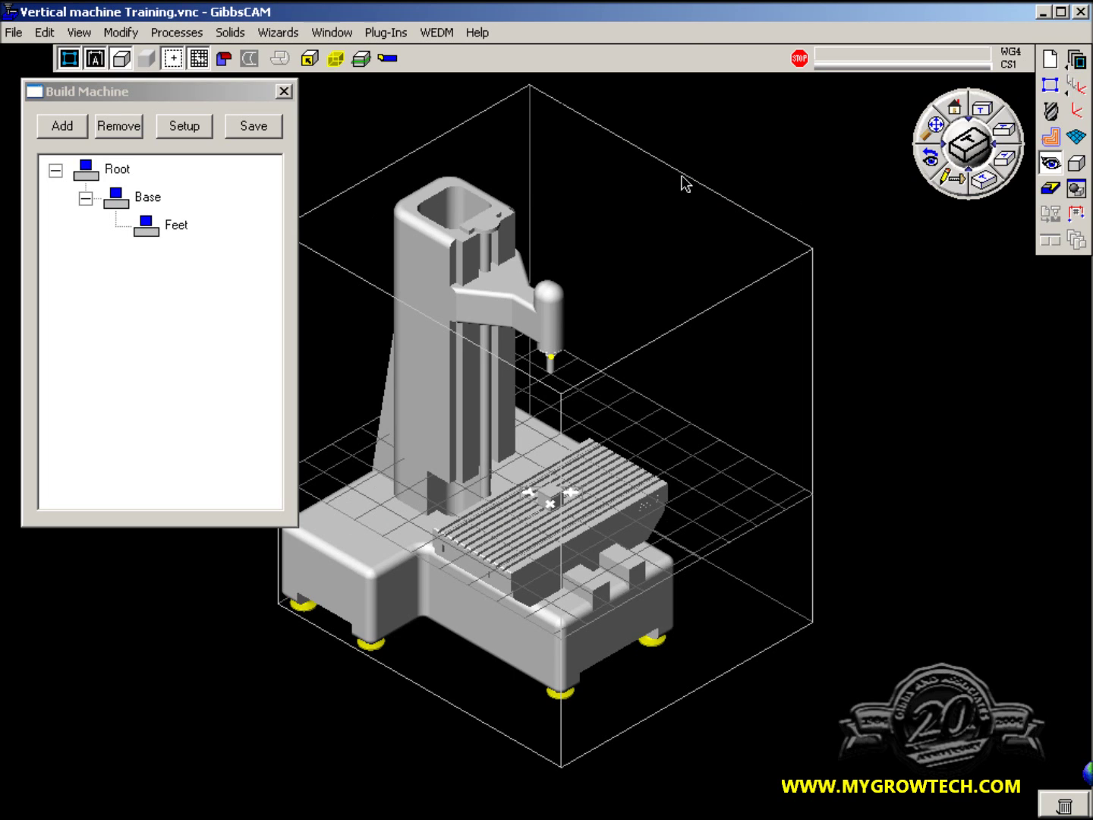
- Add the vertical feed screw body on the column as a fixed, light grey component with Base as its parent
left_click(489, 223)
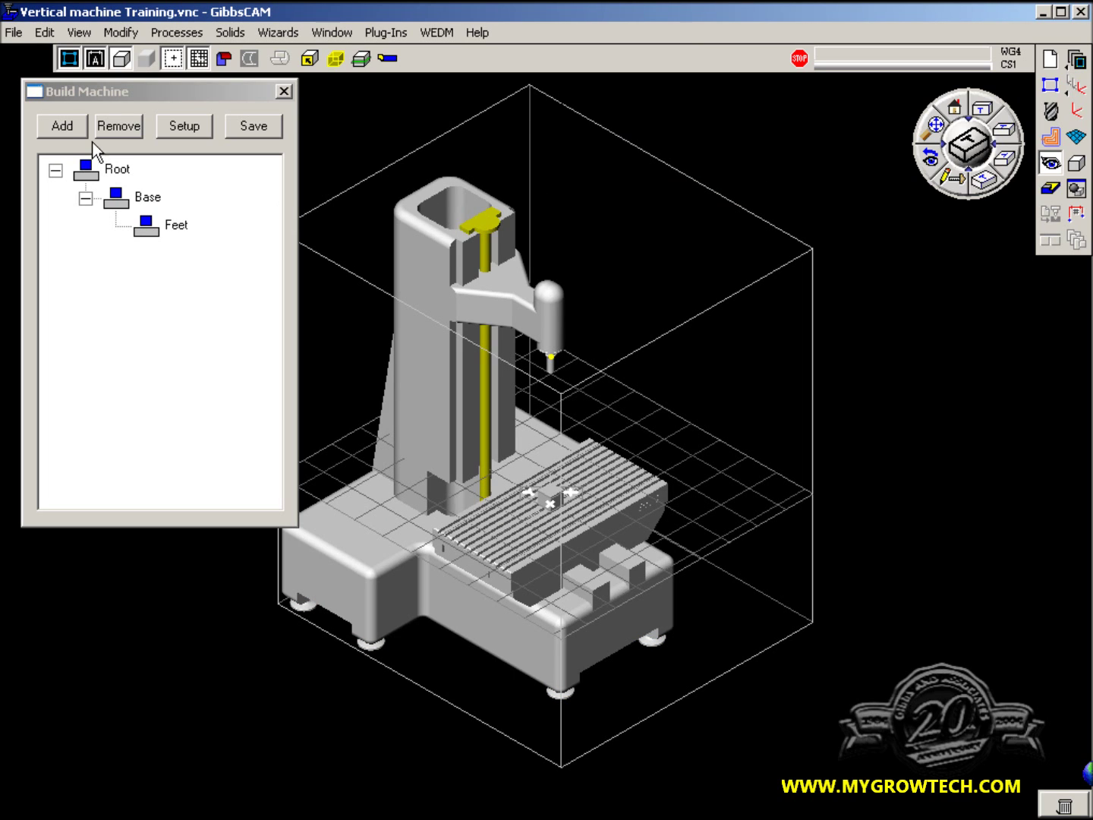
left_click(71, 130)
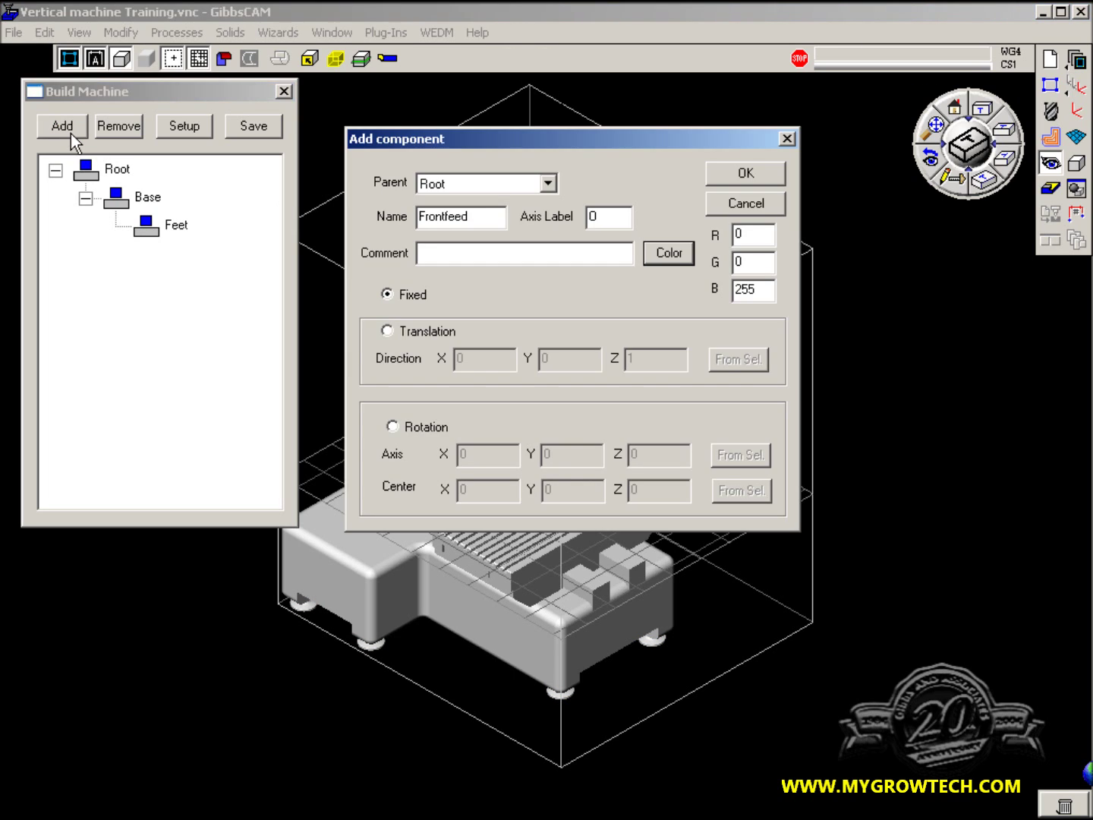
left_click(547, 183)
left_click(531, 218)
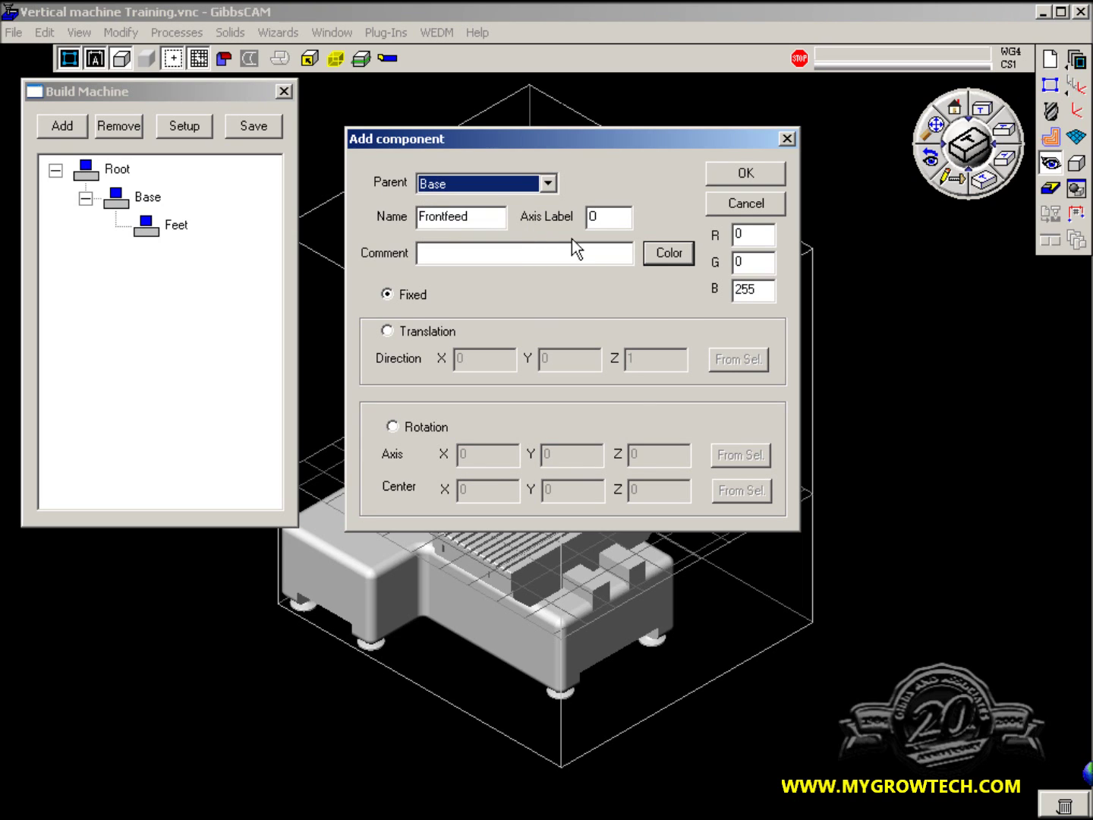
left_click(668, 259)
left_click(605, 339)
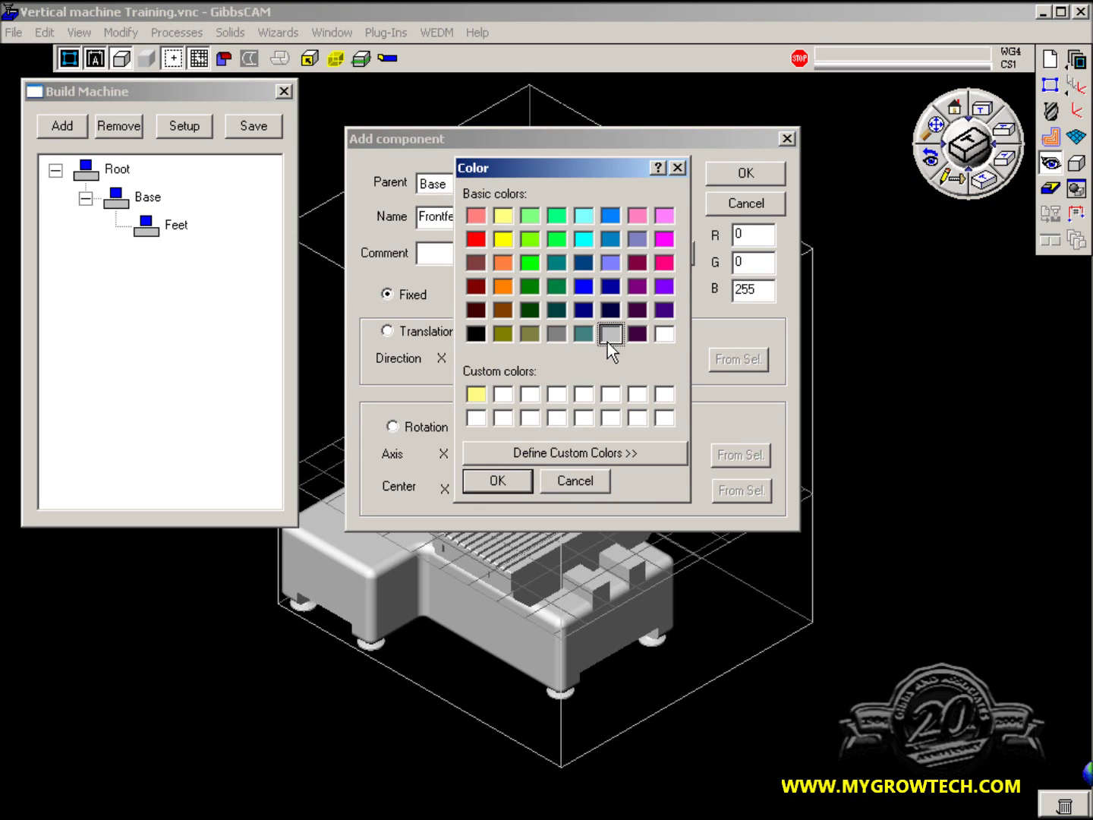
left_click(513, 485)
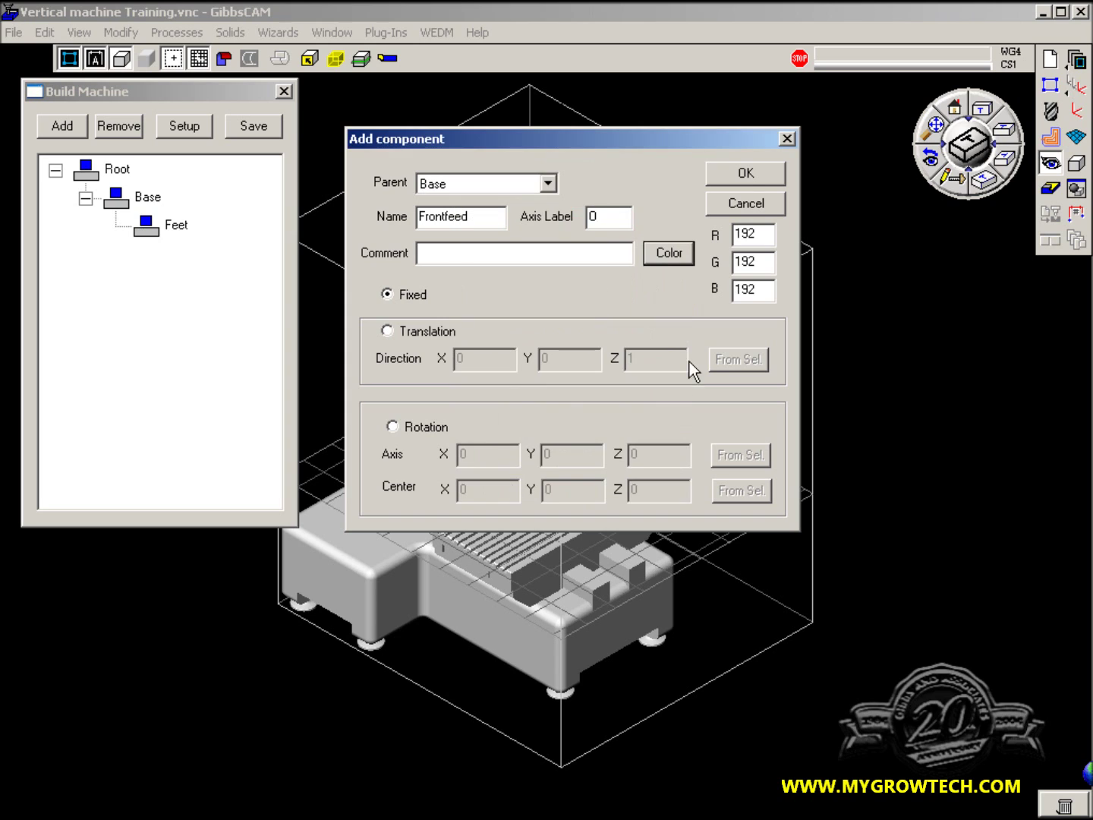
left_click(749, 176)
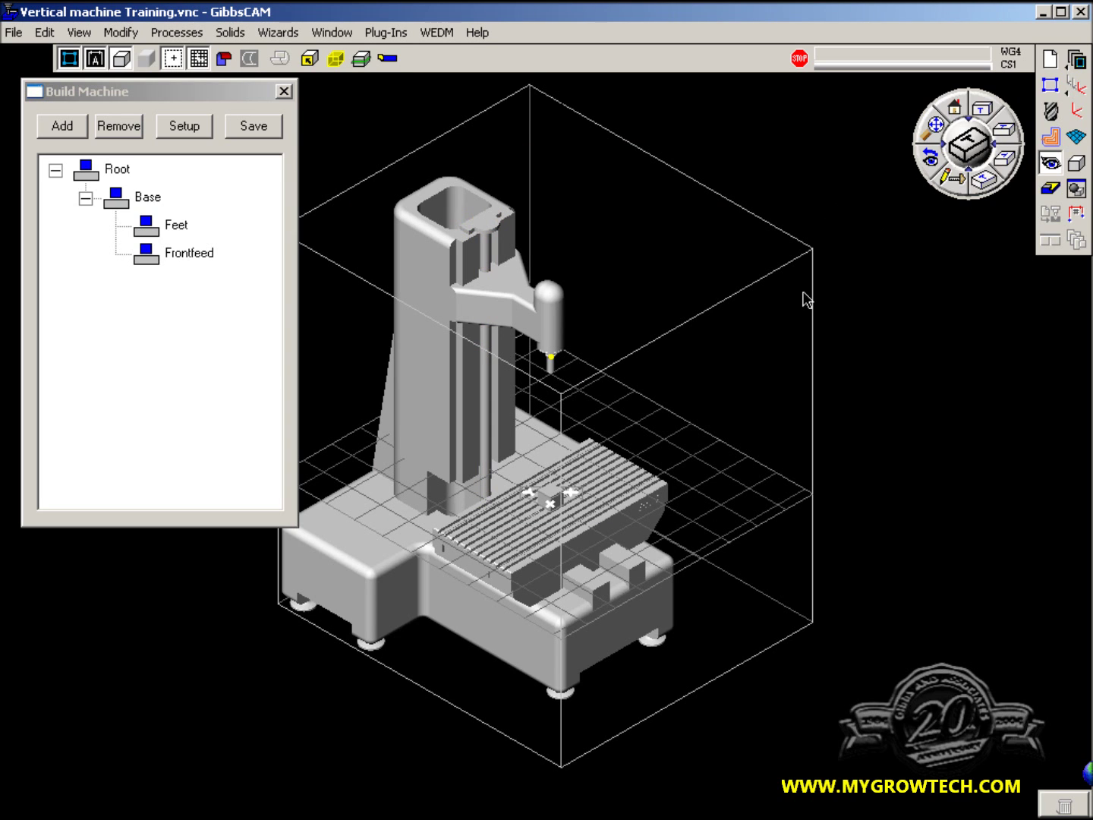
- Define a new component from the saddle body beneath the table with parent Base, axis label Y and the pale yellow custom color
left_click_drag(389, 438, 694, 586)
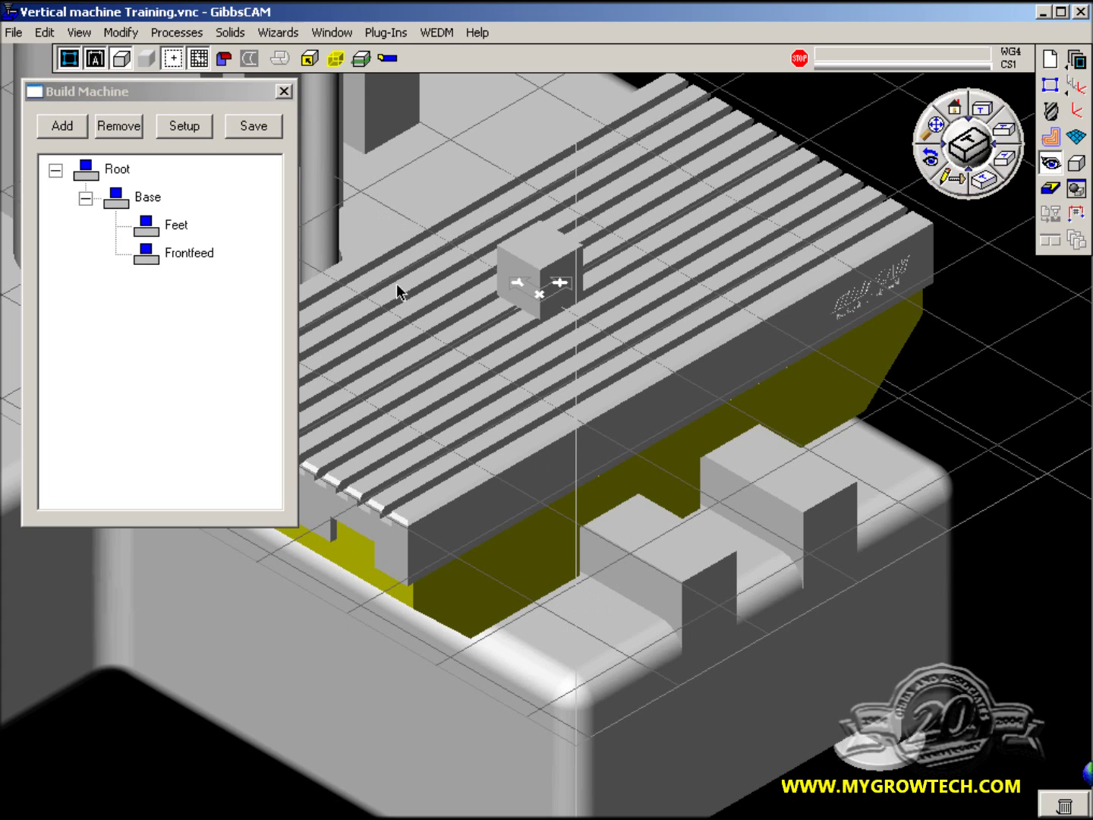
left_click(66, 127)
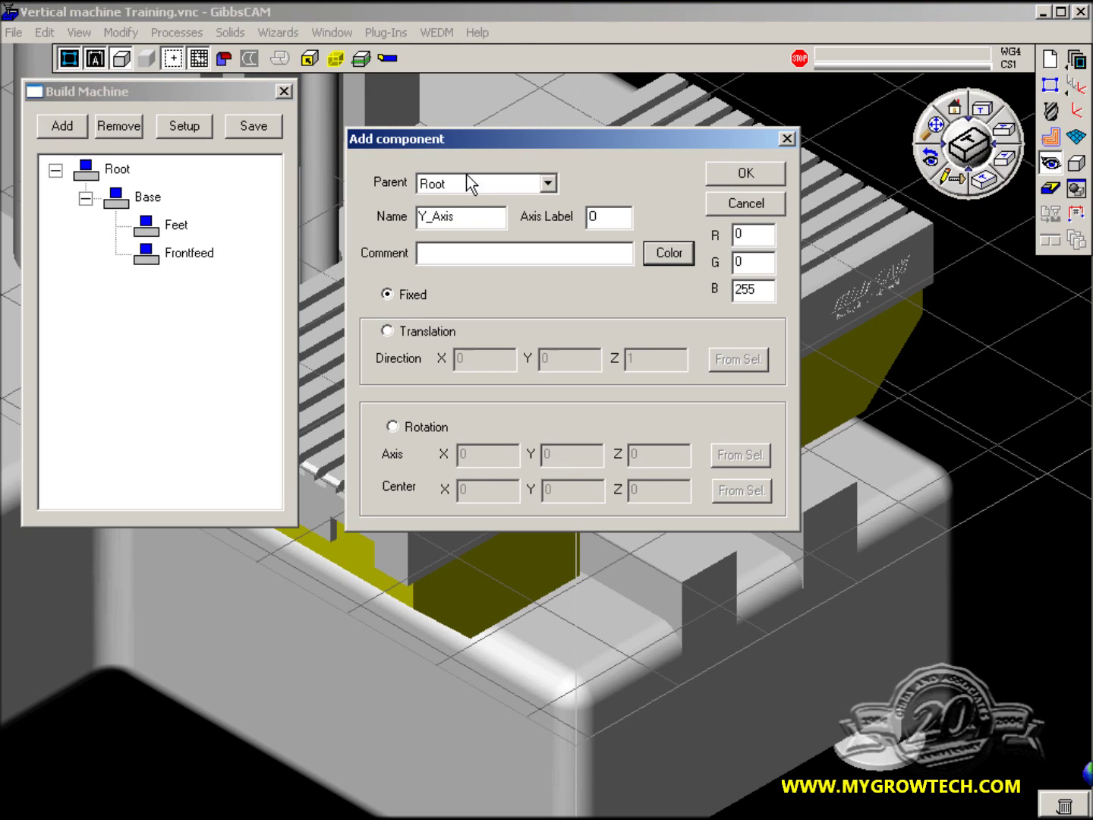
left_click(549, 183)
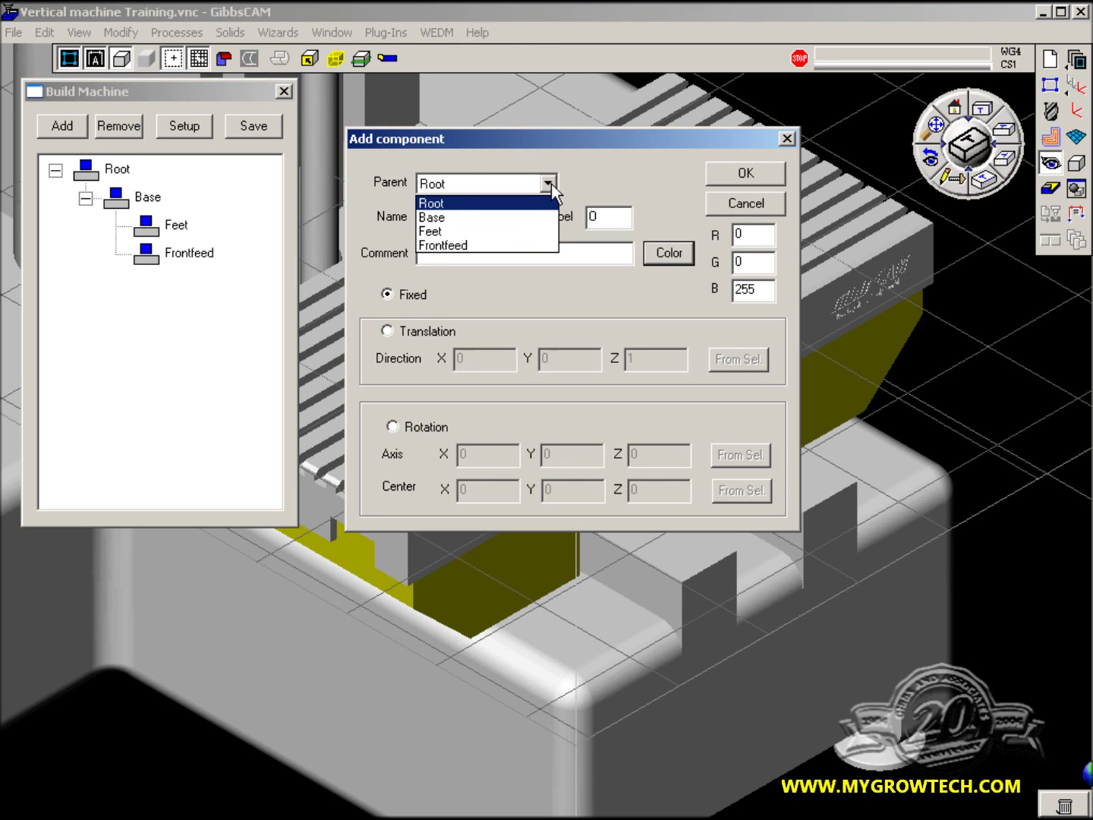
left_click(512, 217)
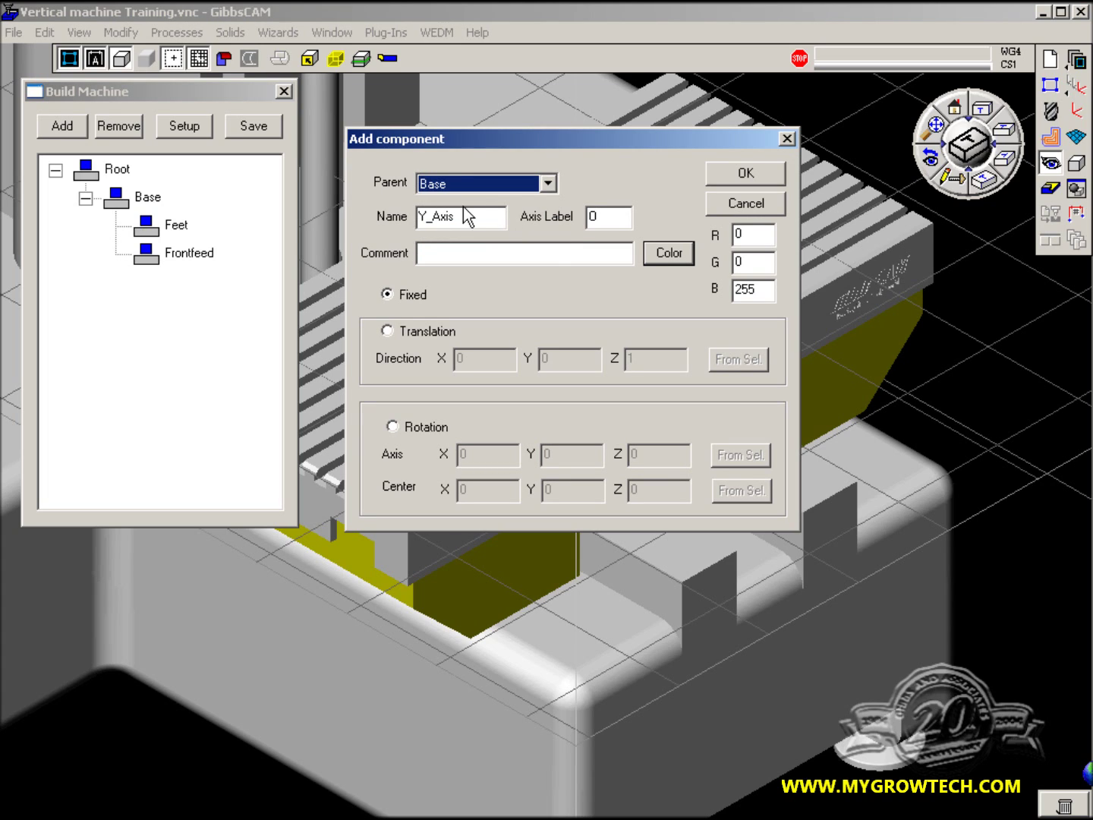
double_click(611, 221)
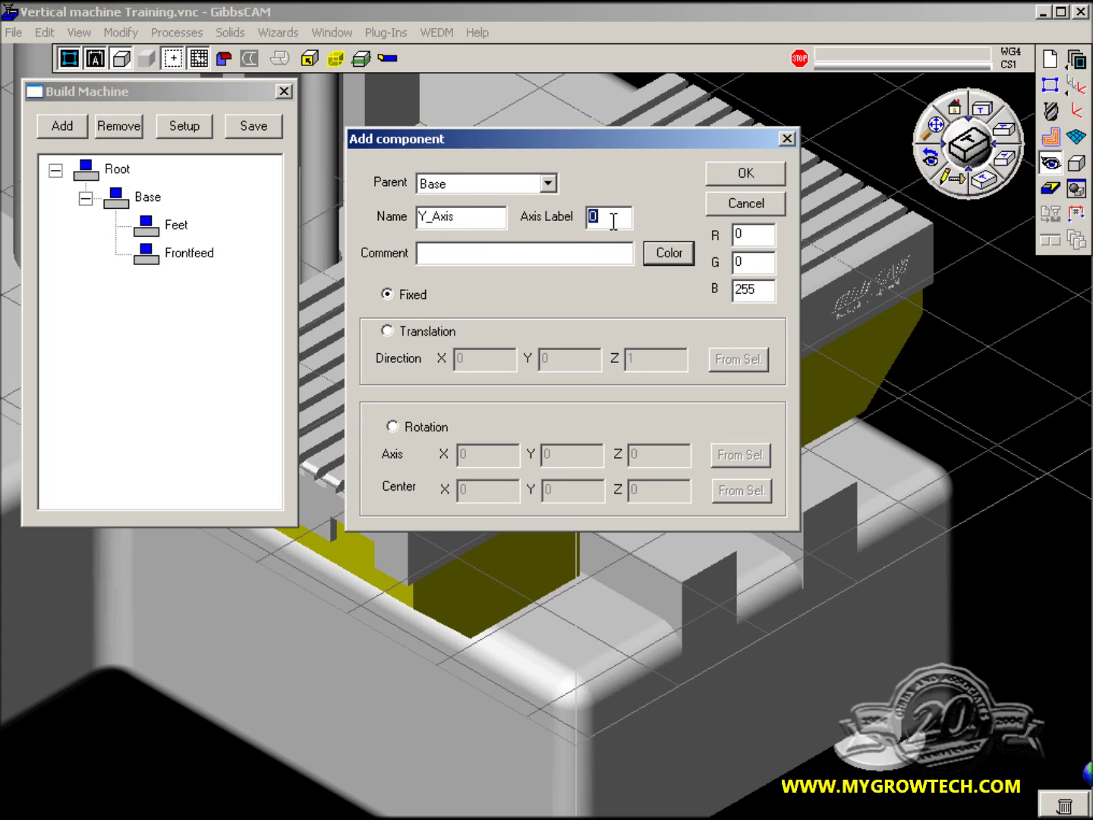
type("Y")
left_click(678, 256)
left_click(476, 394)
left_click(501, 480)
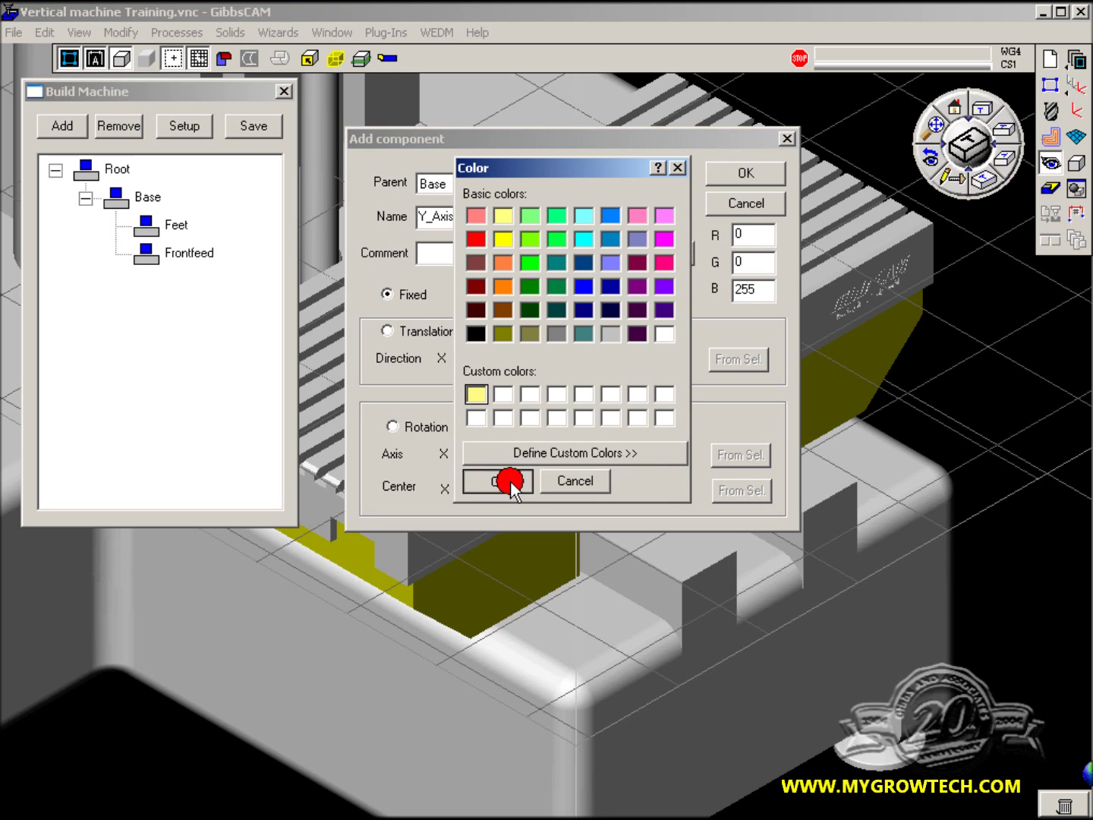
- Make the Y_Axis component translational with direction Y -1 and Z 0, and add it to the machine
left_click(407, 333)
double_click(576, 362)
type("-1")
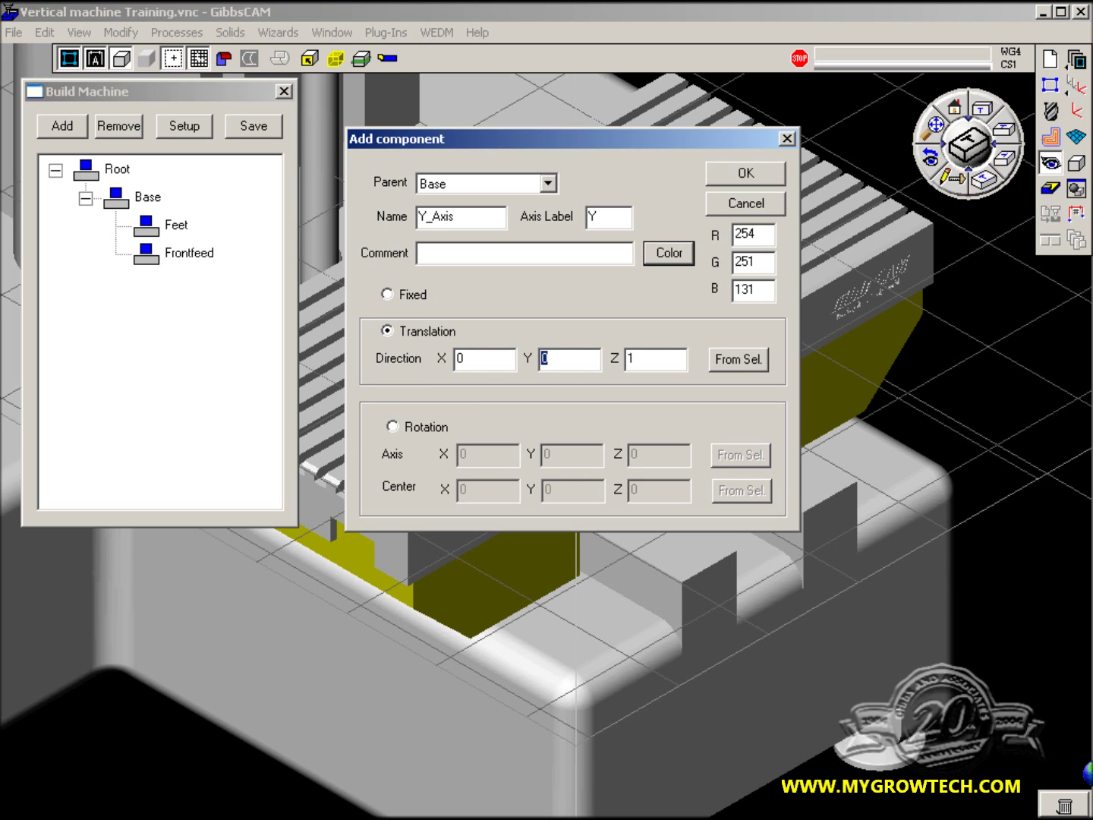
left_click(629, 359)
double_click(649, 358)
type("0")
left_click(757, 173)
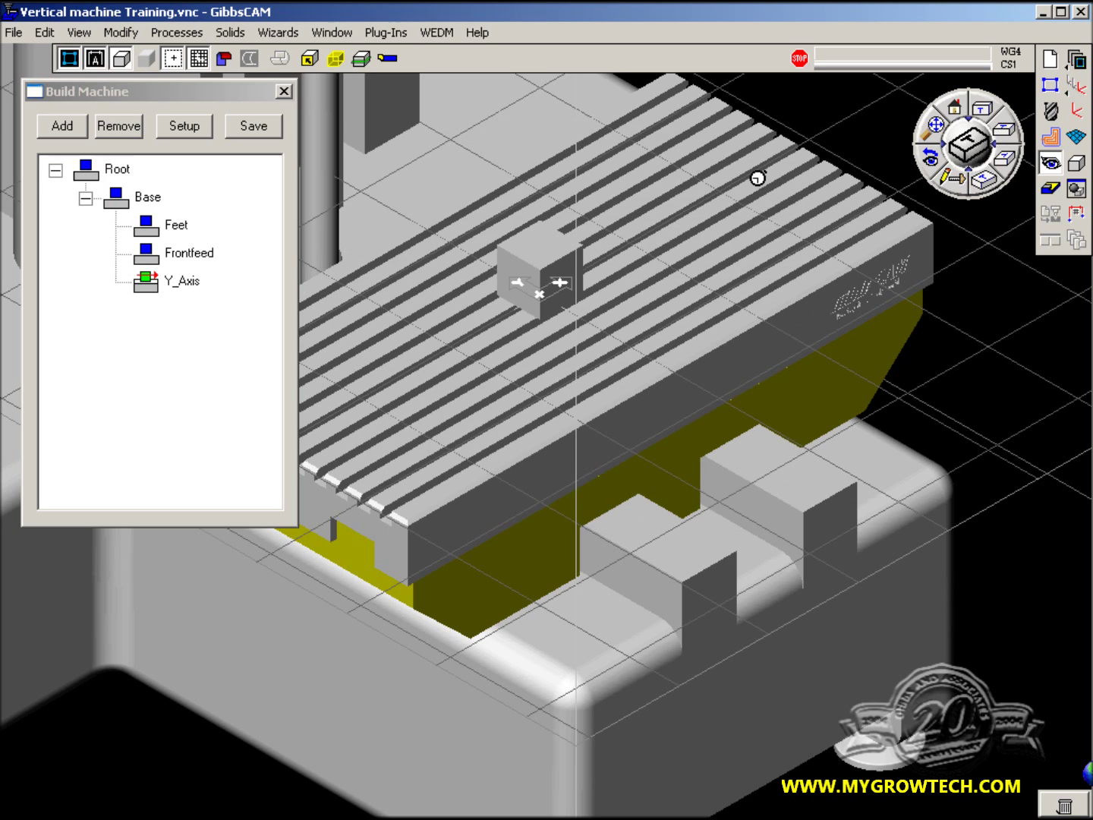
- Define a new component from the slotted table body with parent Y_Axis, axis label X and light grey as its color
left_click(62, 126)
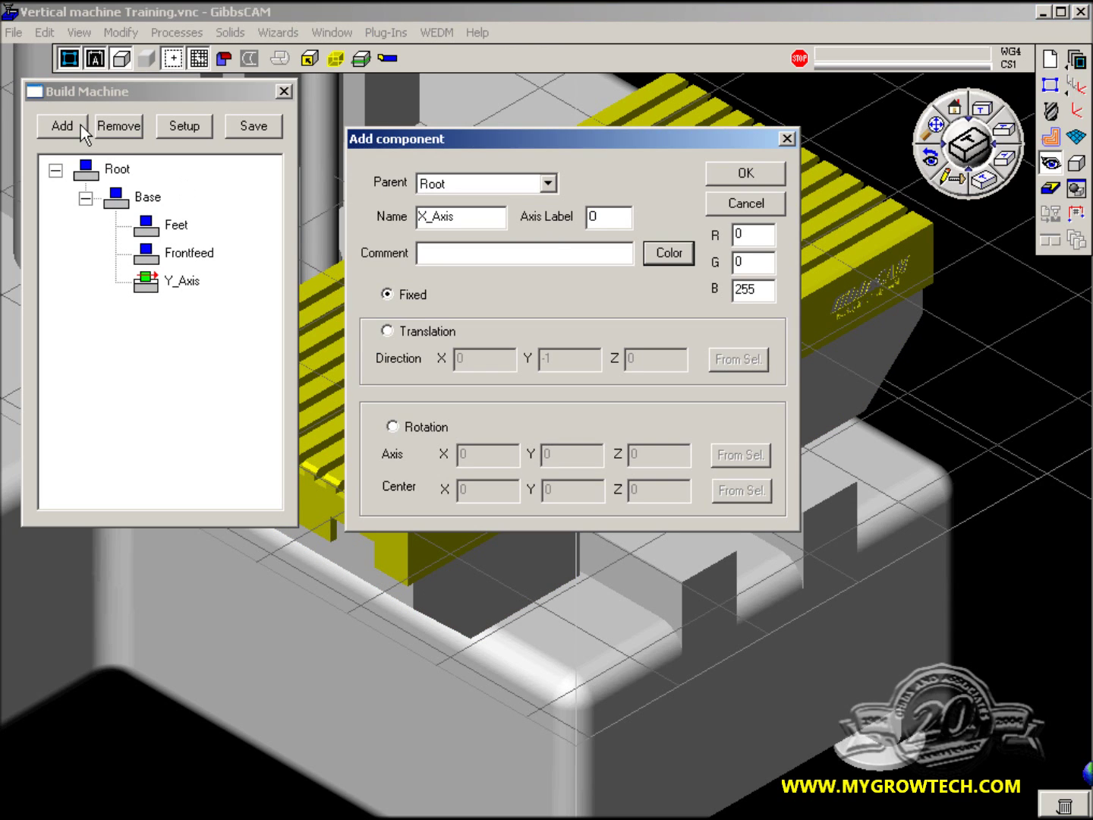
left_click(546, 183)
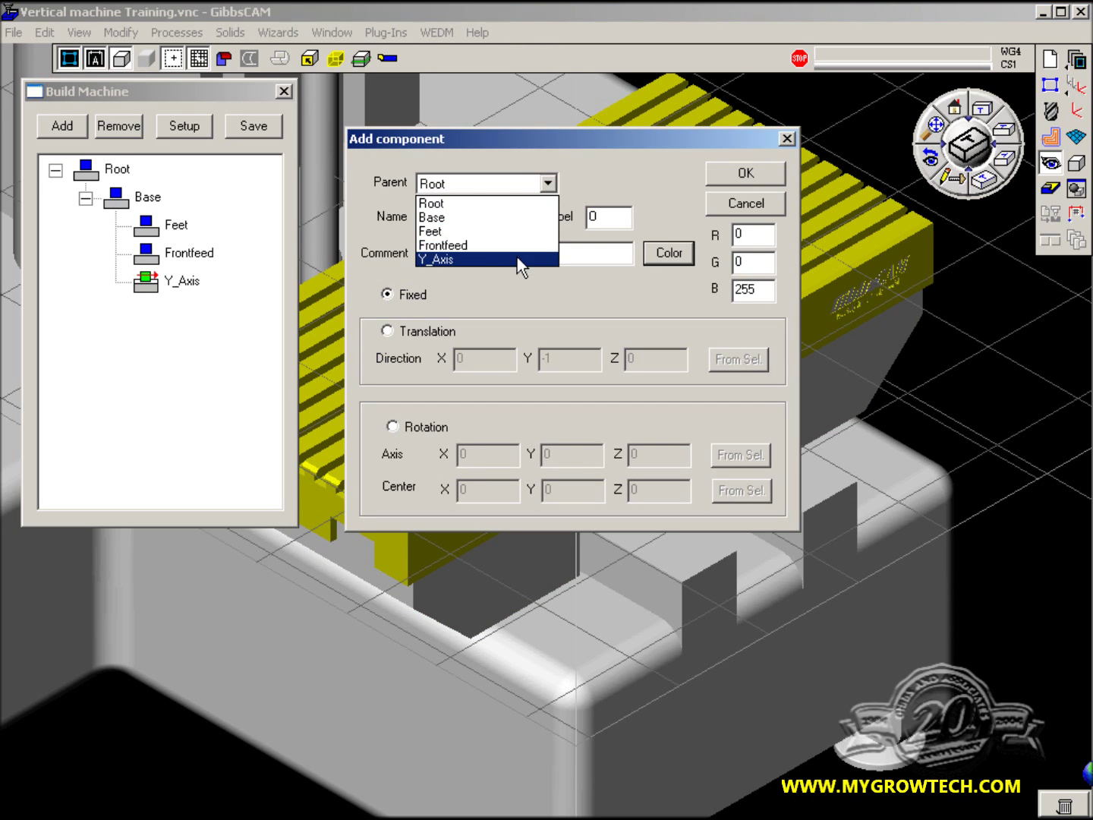
left_click(517, 259)
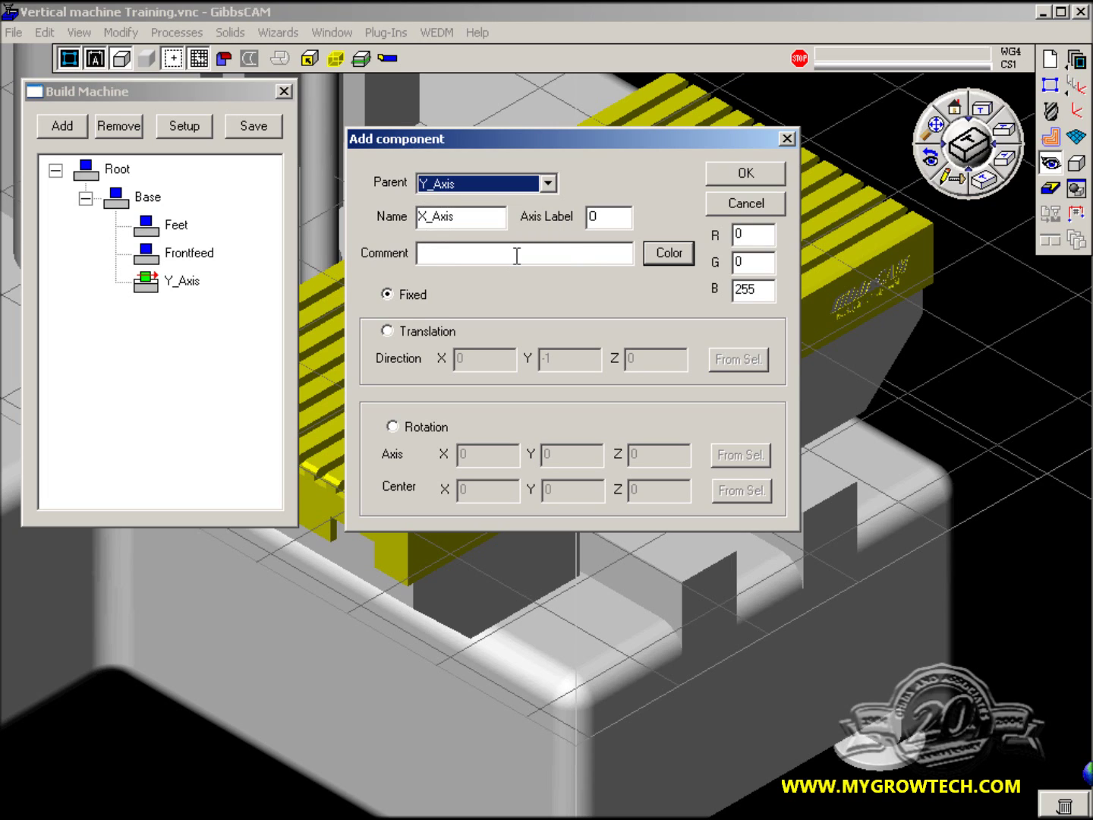
double_click(607, 219)
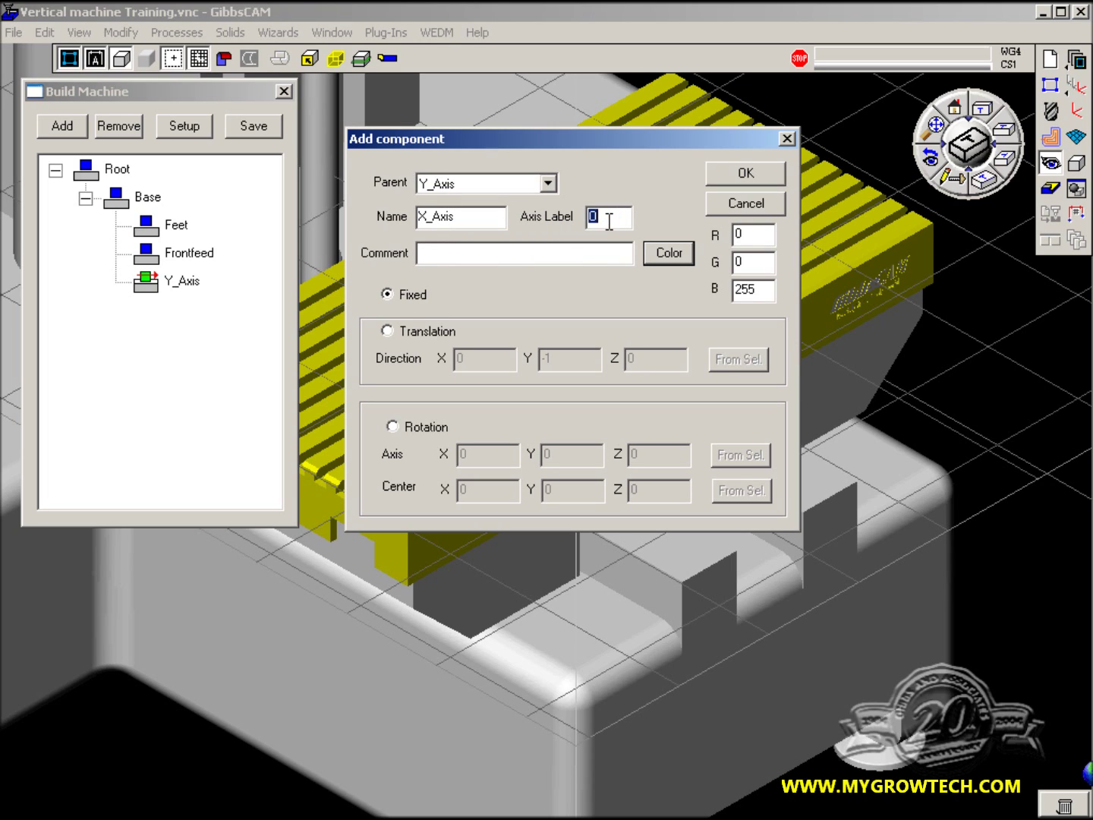
type("X")
left_click(667, 253)
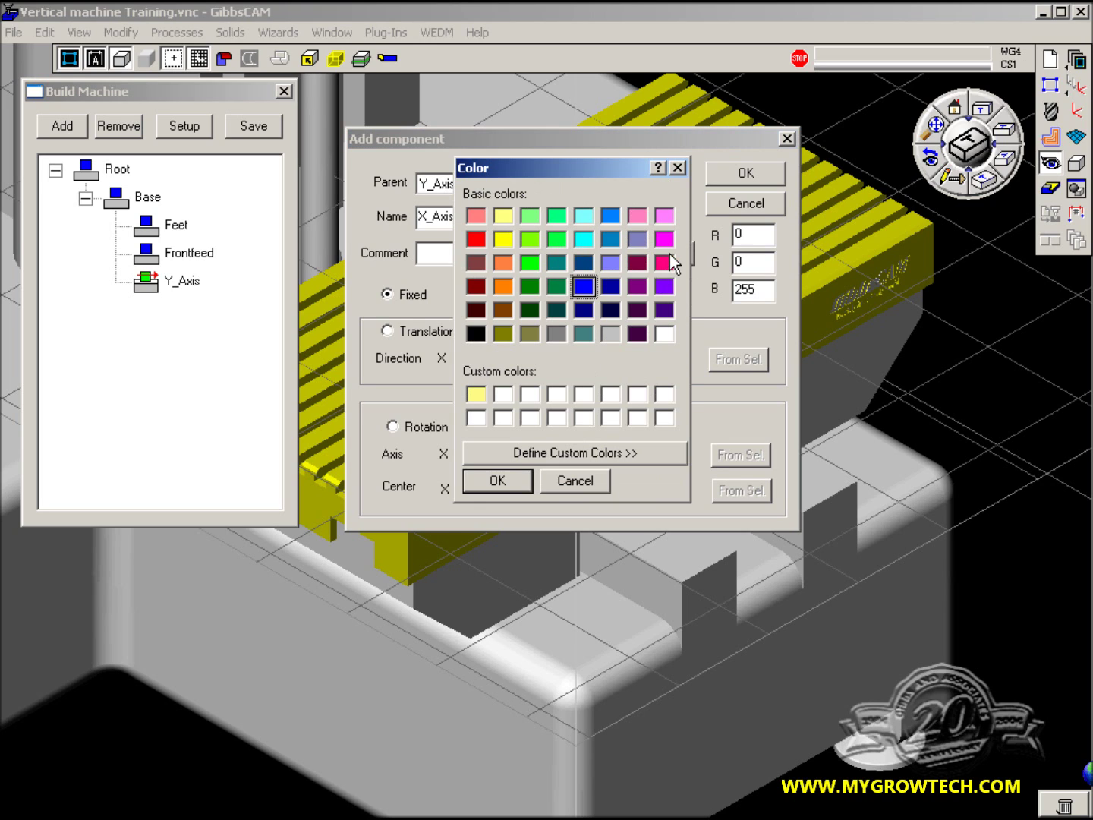
left_click(611, 334)
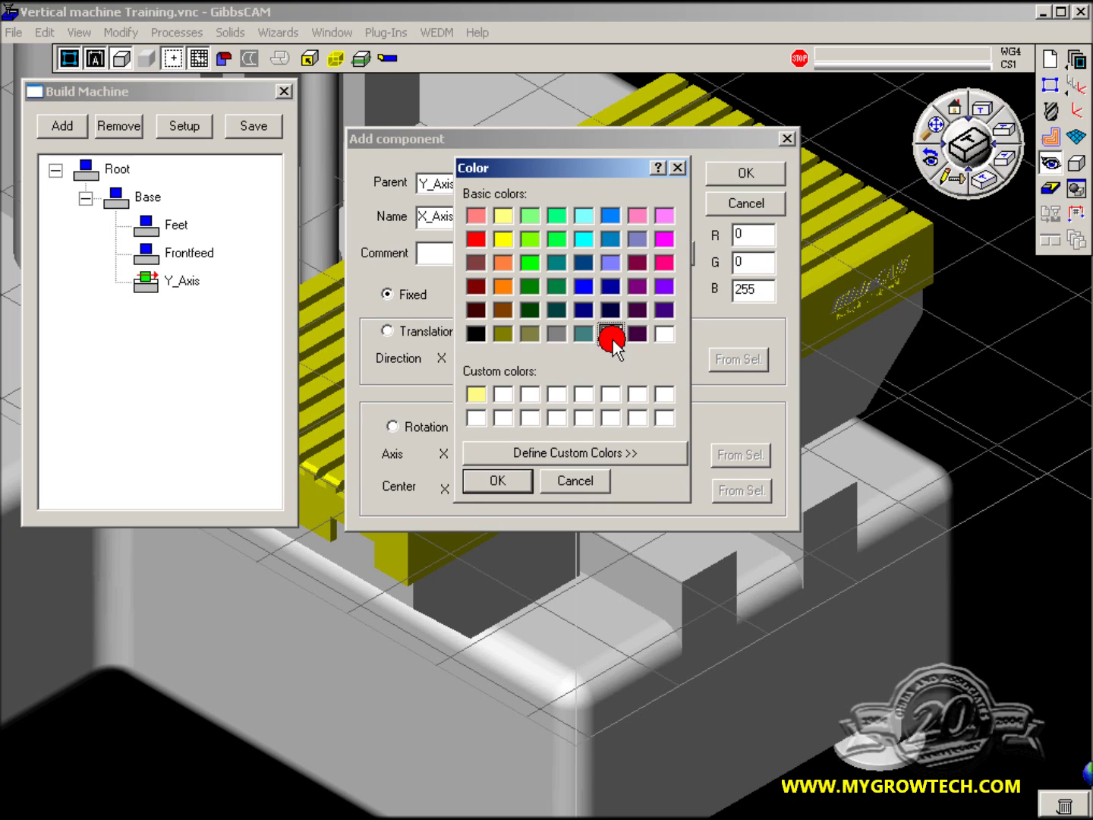
left_click(498, 482)
- Make the X_Axis component translational with direction X -1 and Y 0, and add it to the machine
left_click(388, 332)
double_click(480, 356)
type("-1")
double_click(560, 358)
type("0")
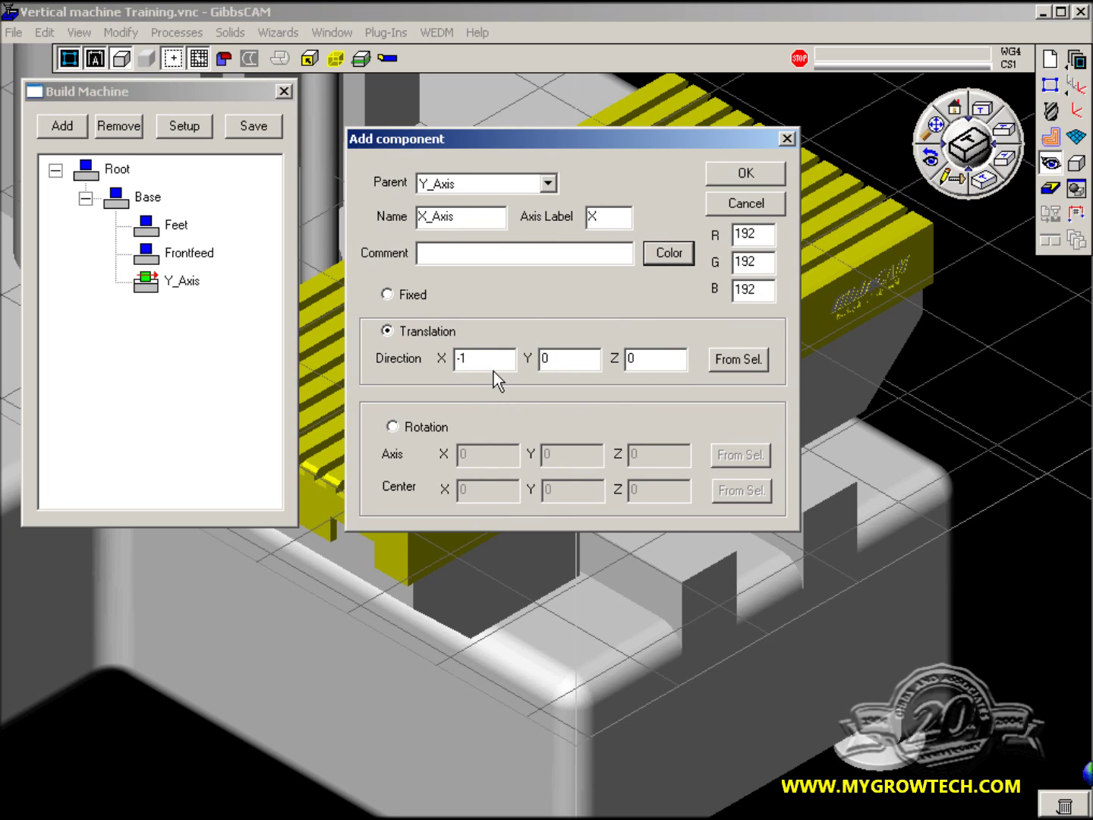
left_click(755, 173)
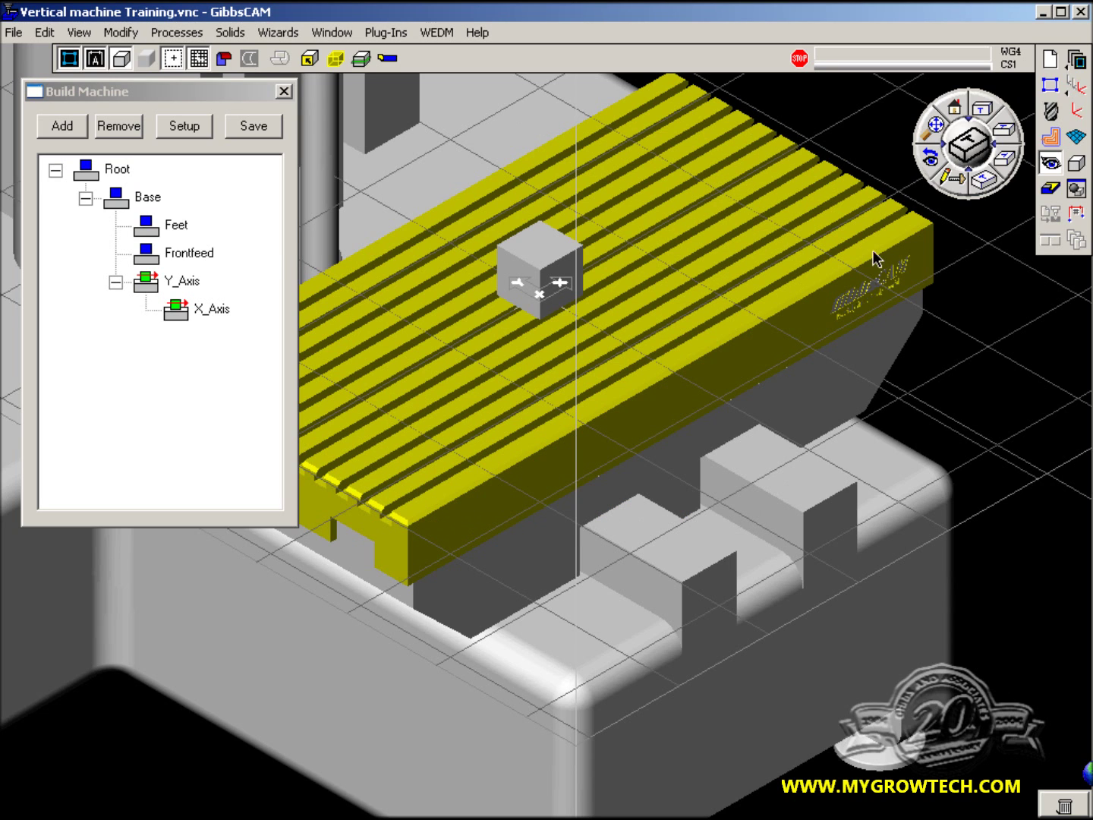
- Add the GibbsCAM logo body on the table's side as a fixed, black component with X_Axis as its parent
left_click_drag(779, 224, 939, 355)
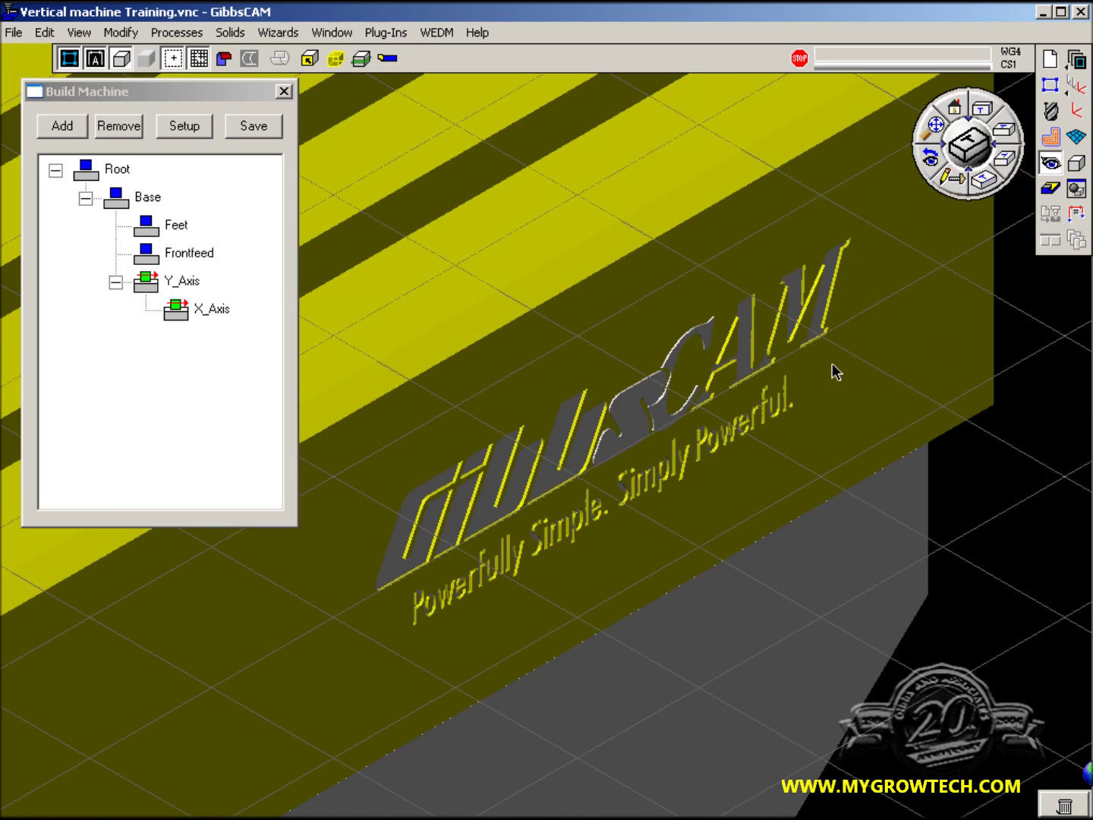
left_click(639, 400)
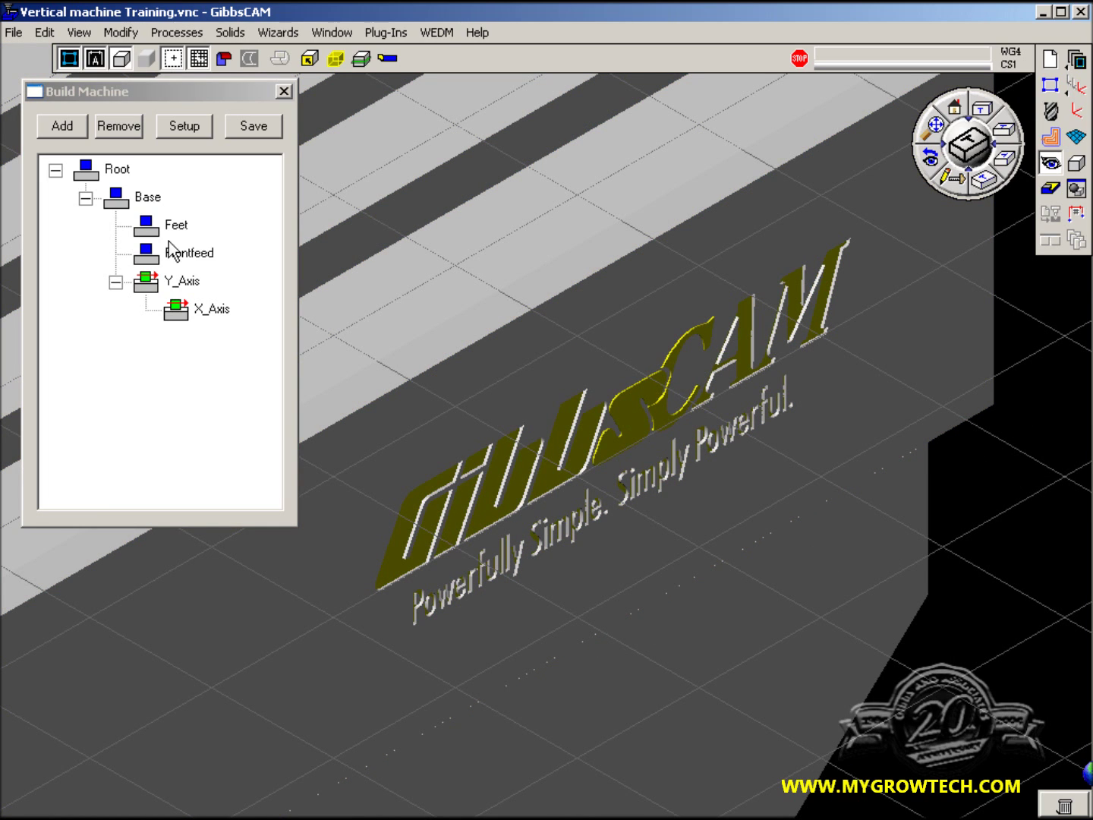
left_click(62, 127)
left_click(548, 184)
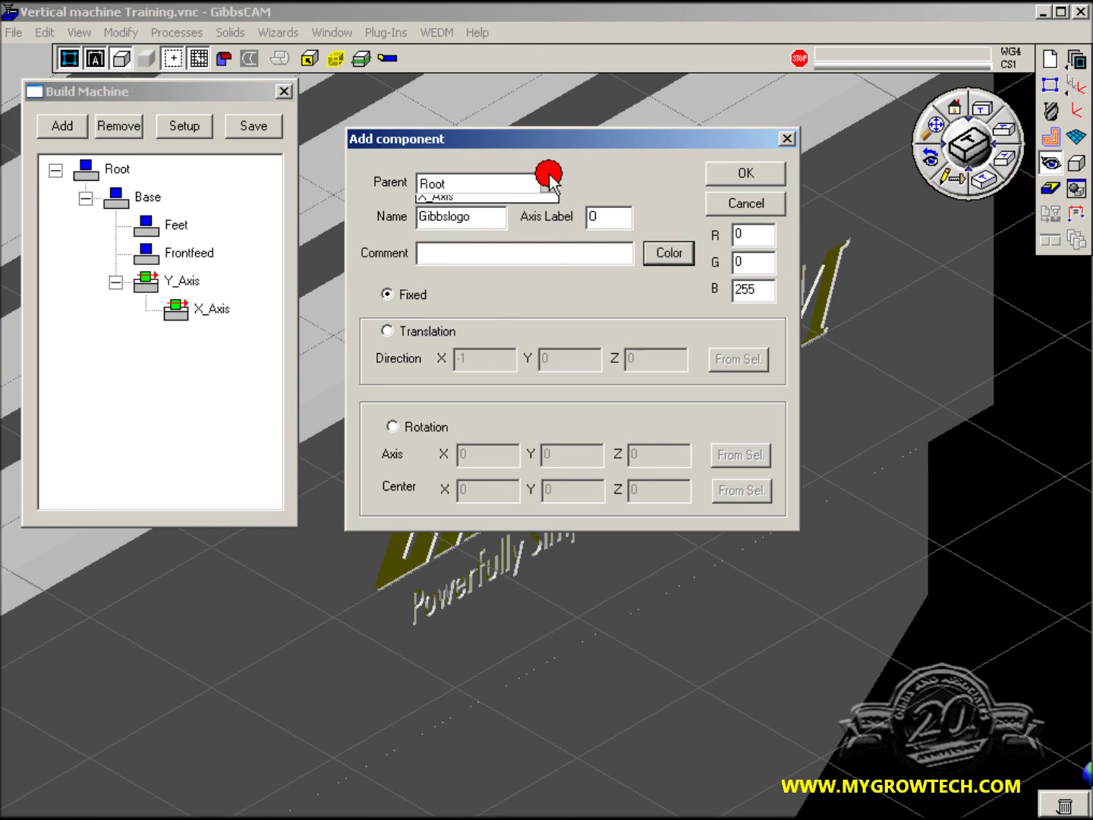
left_click(512, 273)
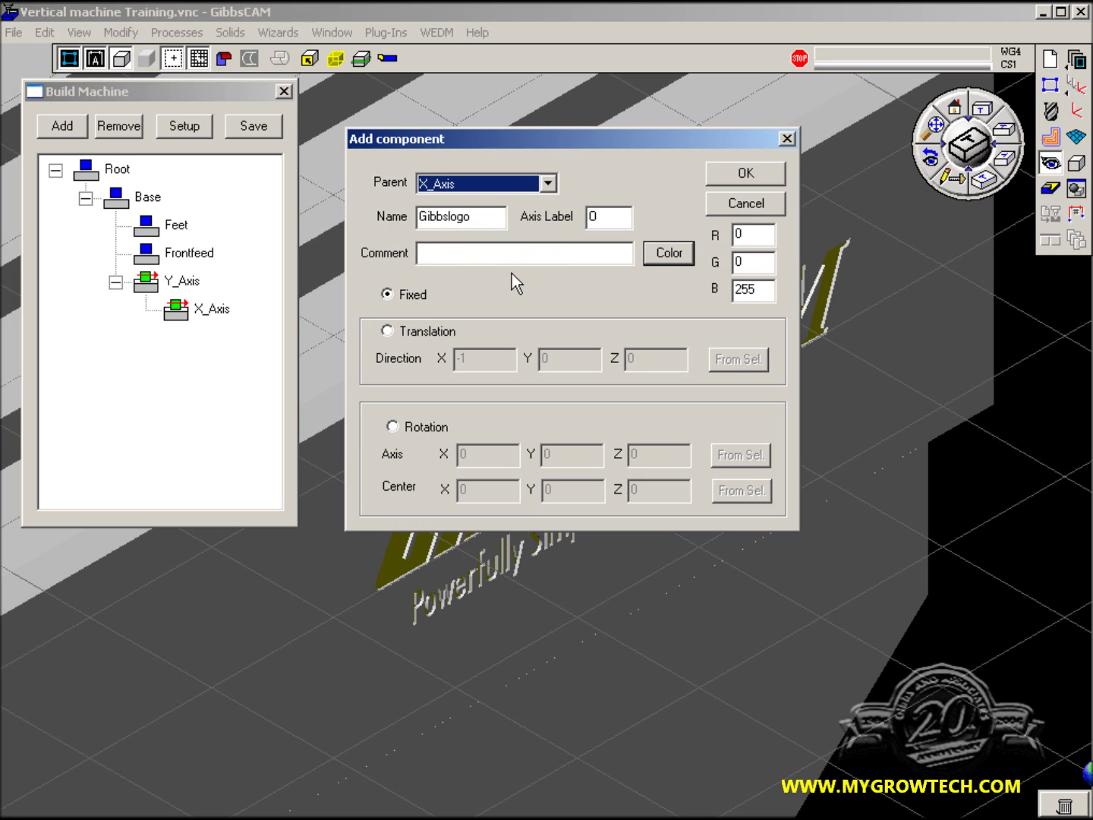
left_click(668, 254)
left_click(475, 333)
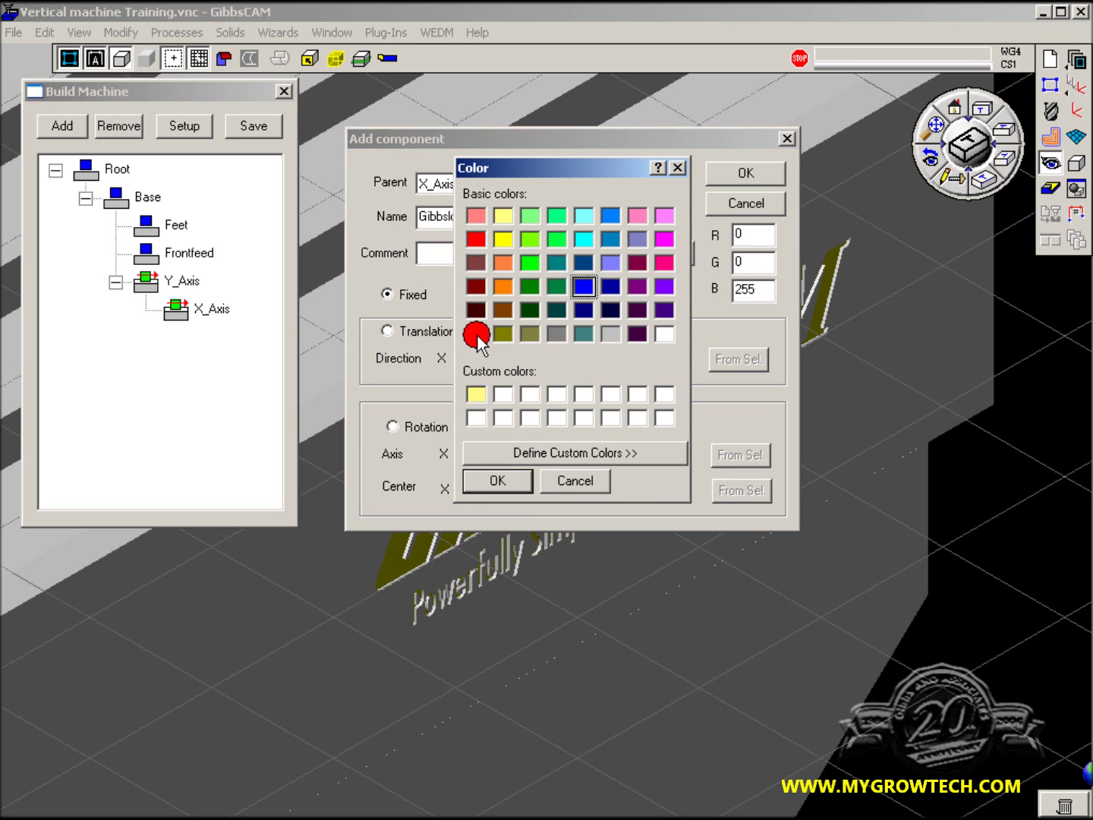
left_click(507, 480)
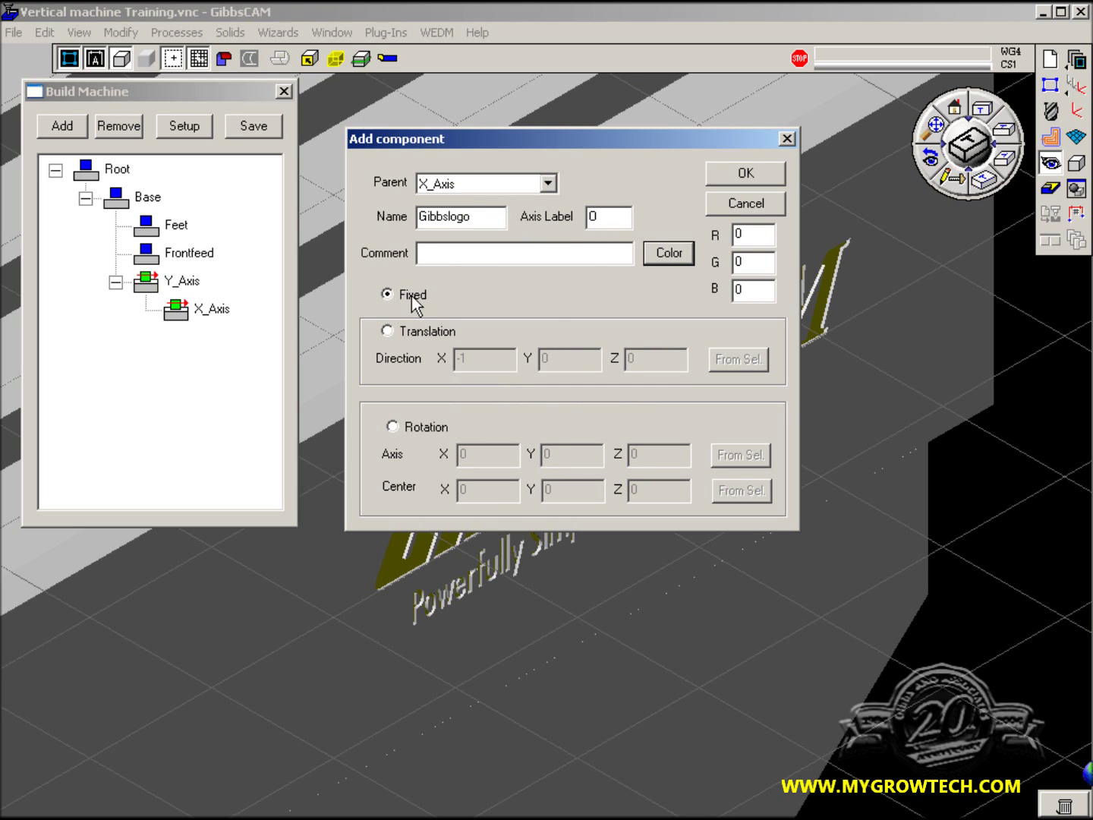
left_click(728, 174)
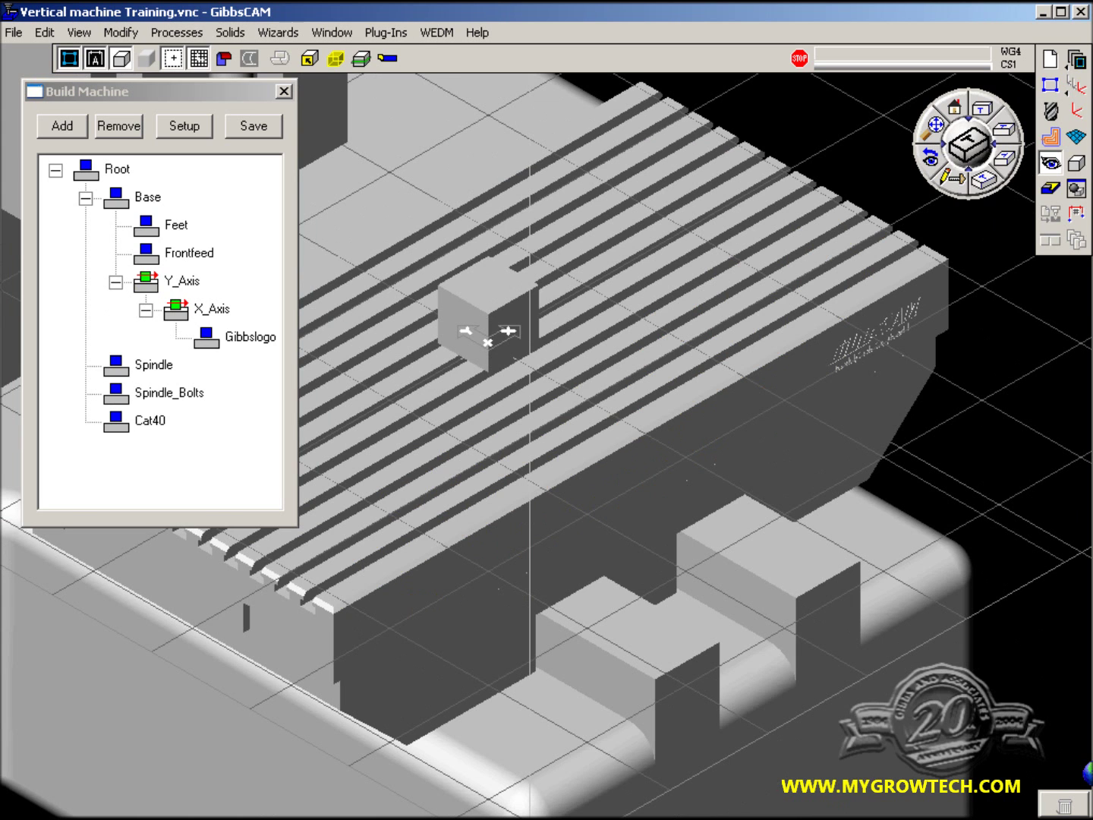
- Add the cube on the table as a fixed component with X_Axis as its parent and P as its axis label
left_click(498, 294)
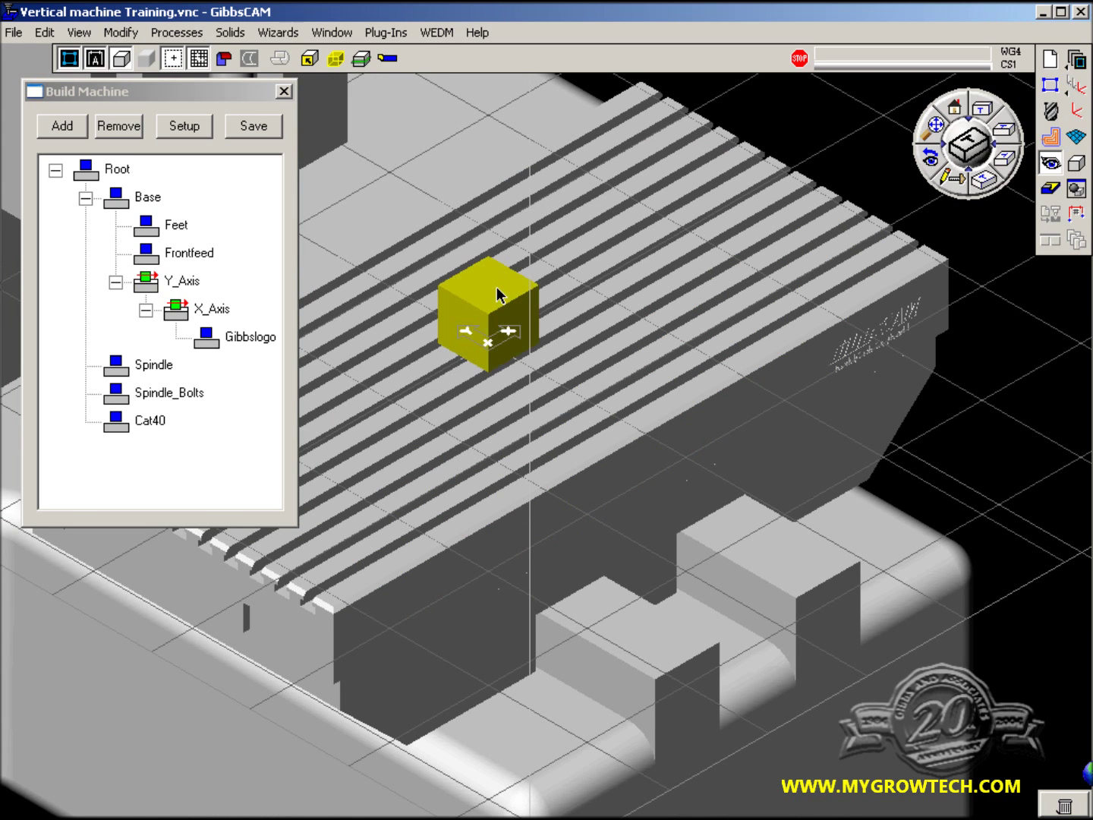
left_click(60, 131)
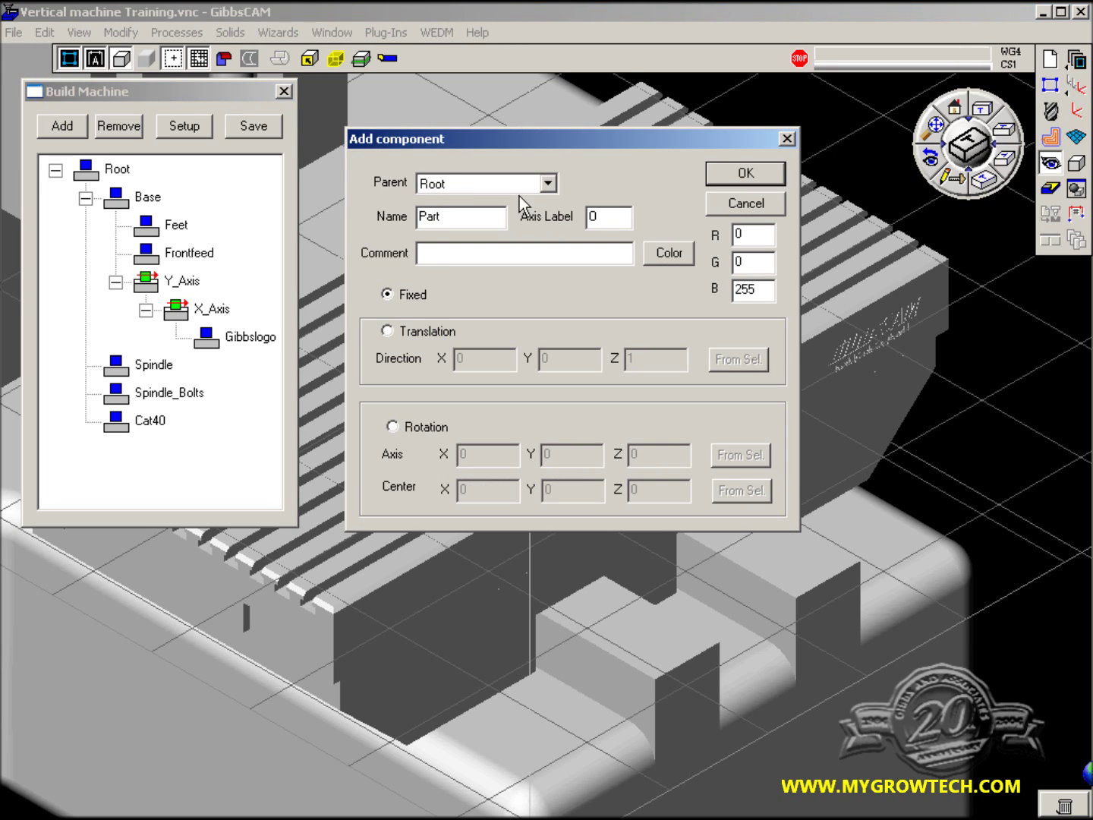
left_click(547, 183)
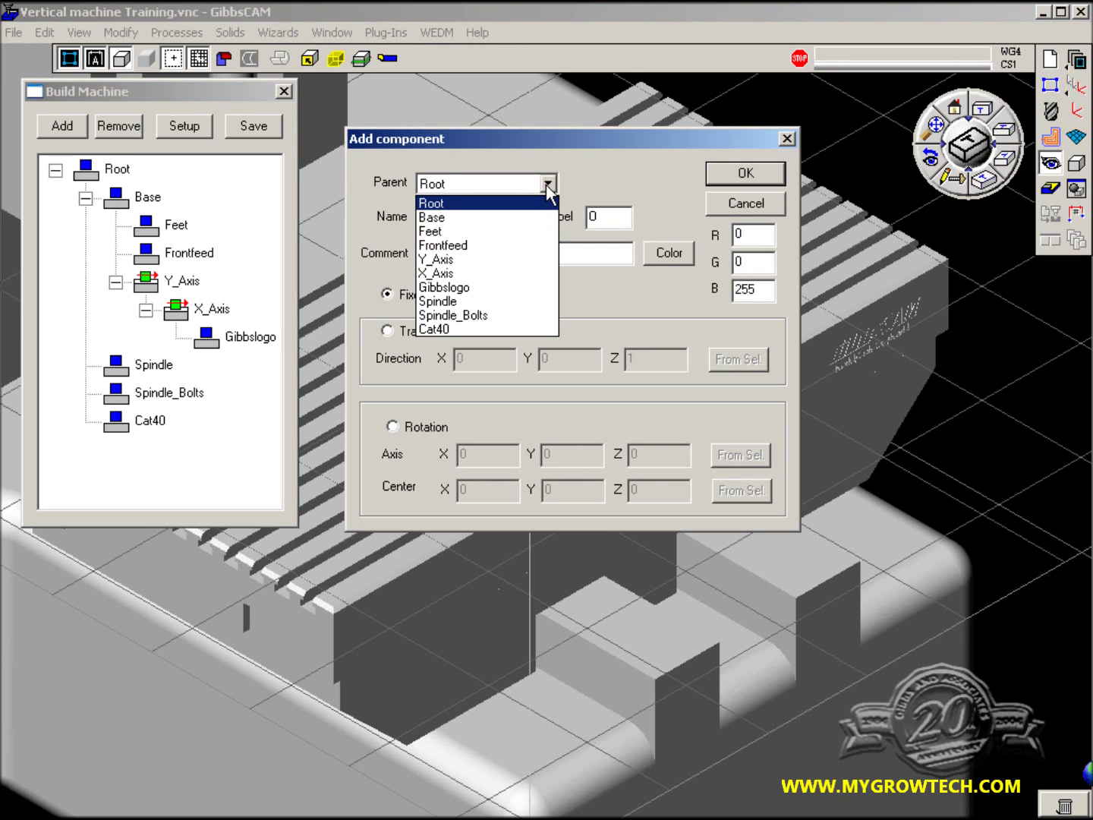
left_click(519, 283)
double_click(612, 219)
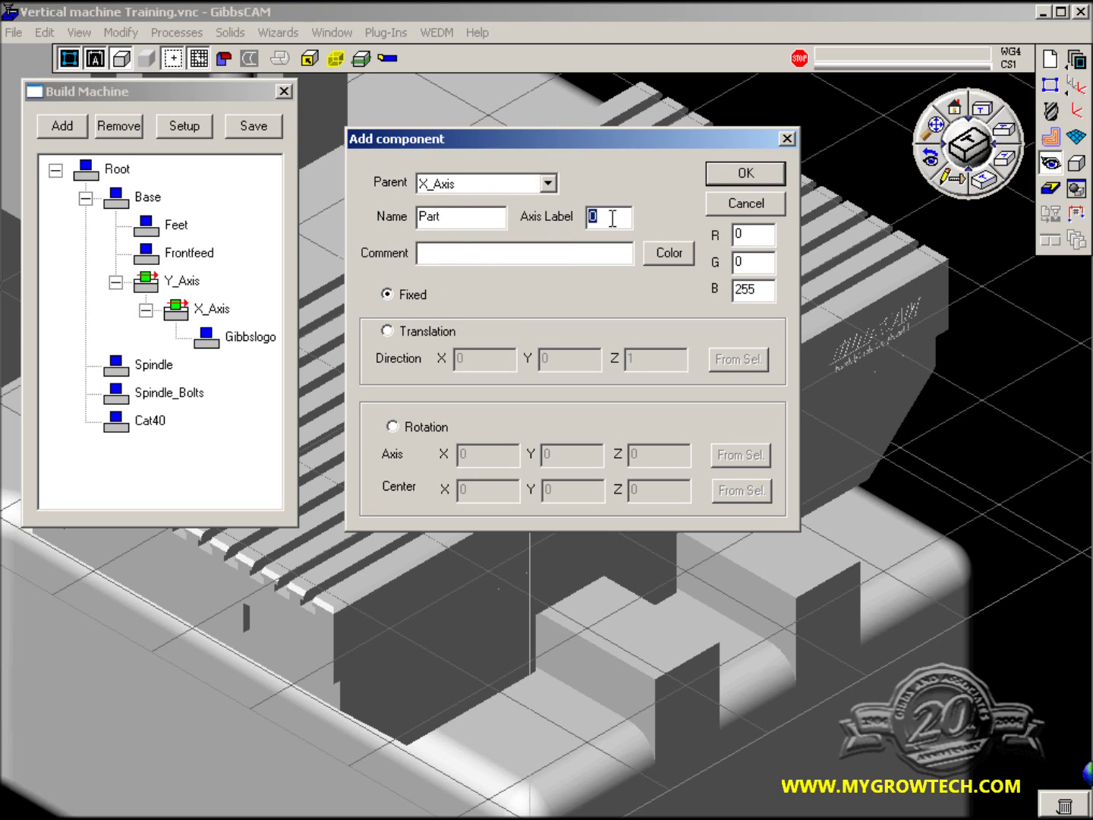
type("P")
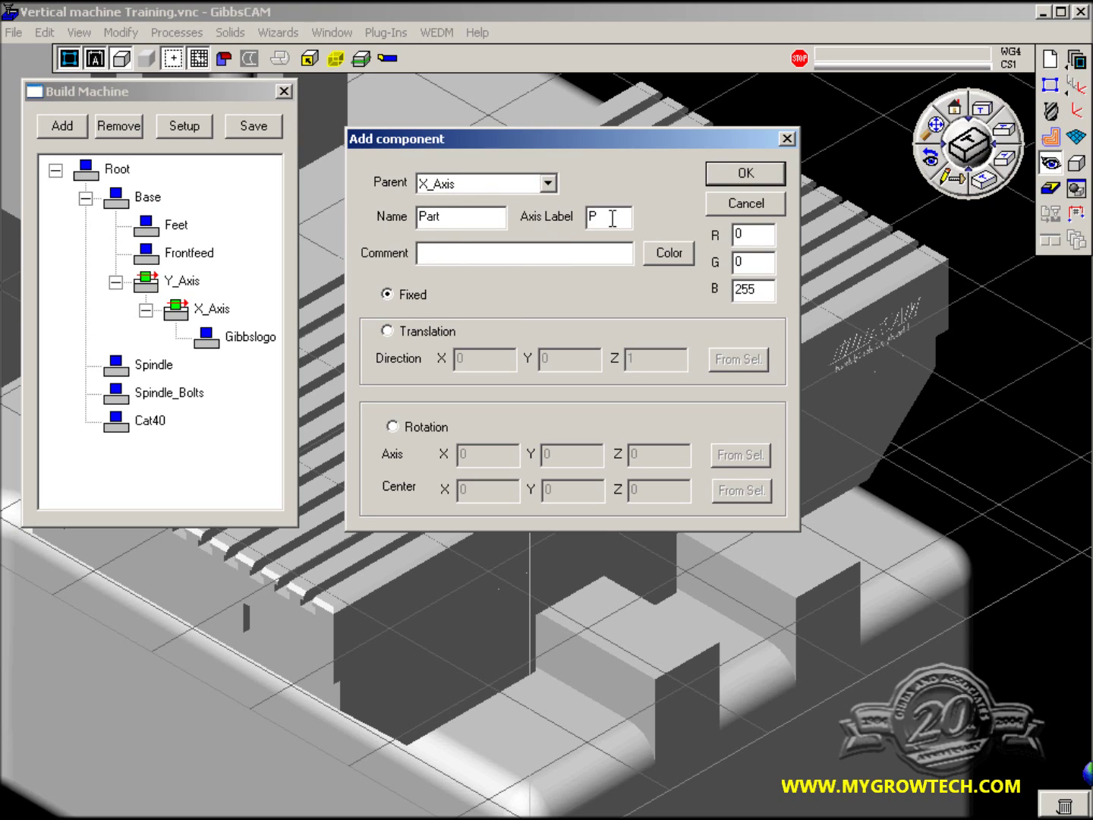
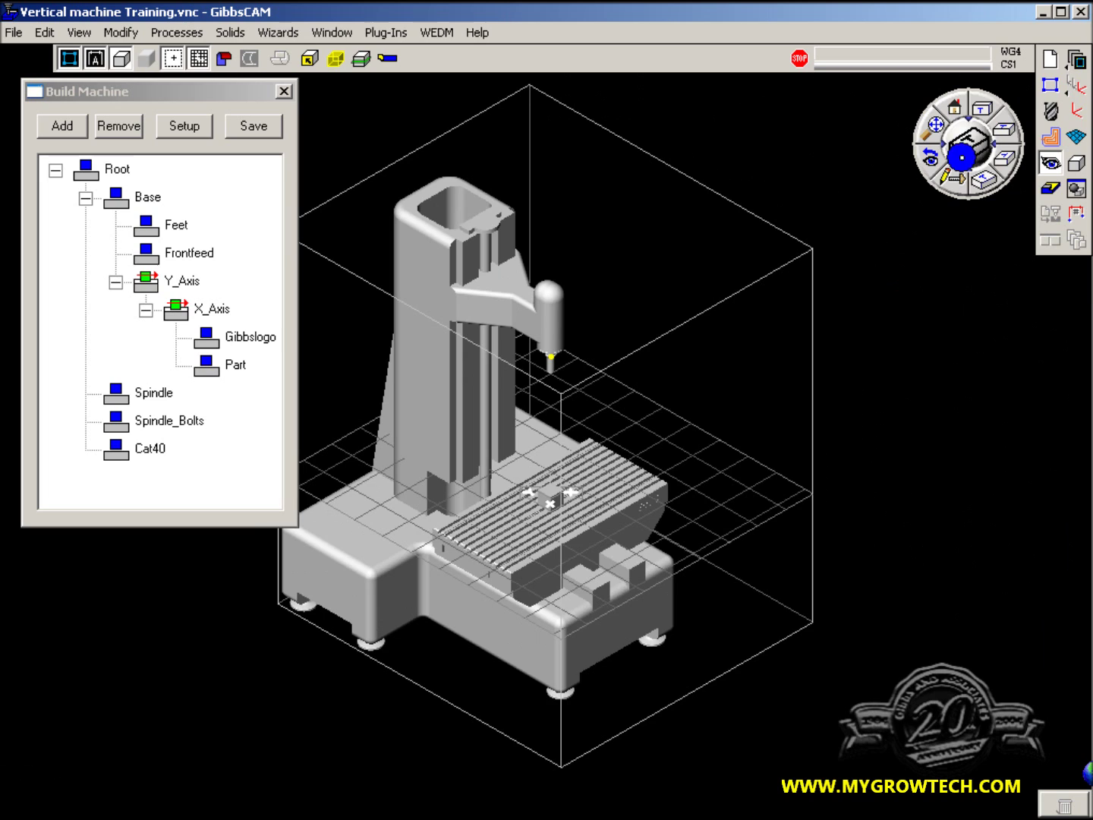
- Add the spindle head body as a pale yellow component with parent Base, axis label Z and translation direction Z 1
left_click_drag(408, 226, 634, 338)
left_click(601, 370)
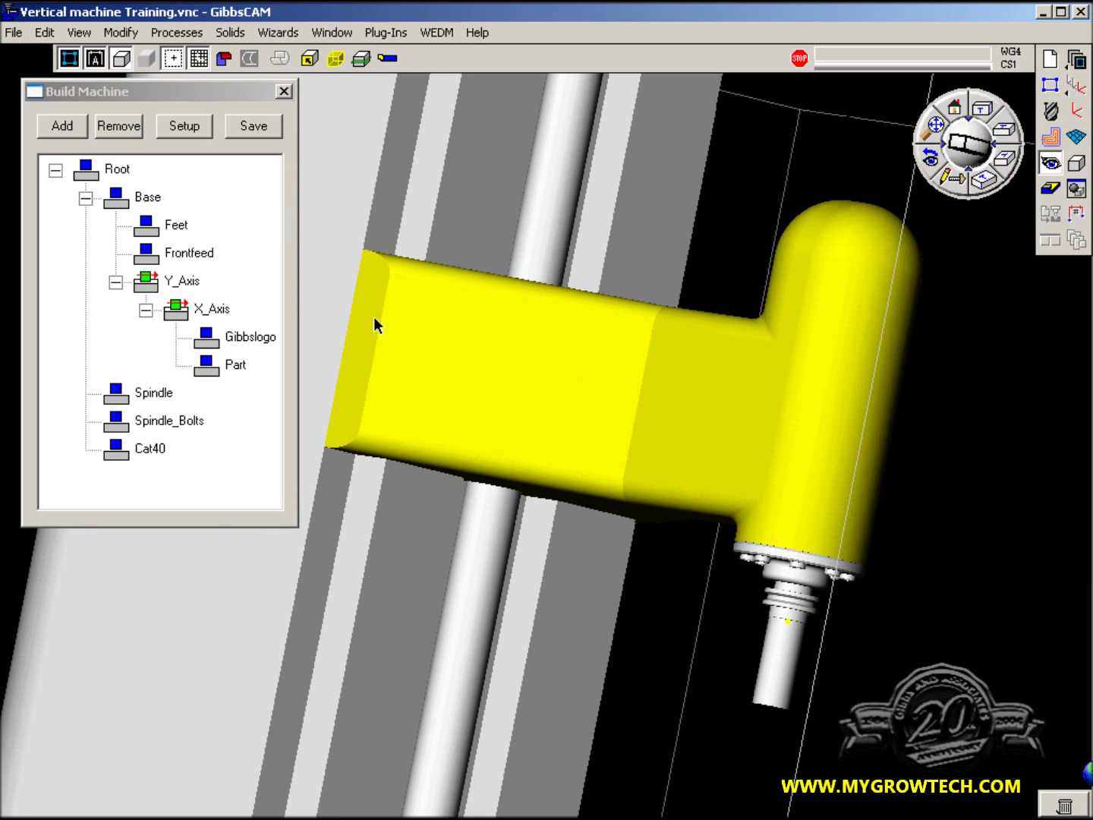
left_click(69, 127)
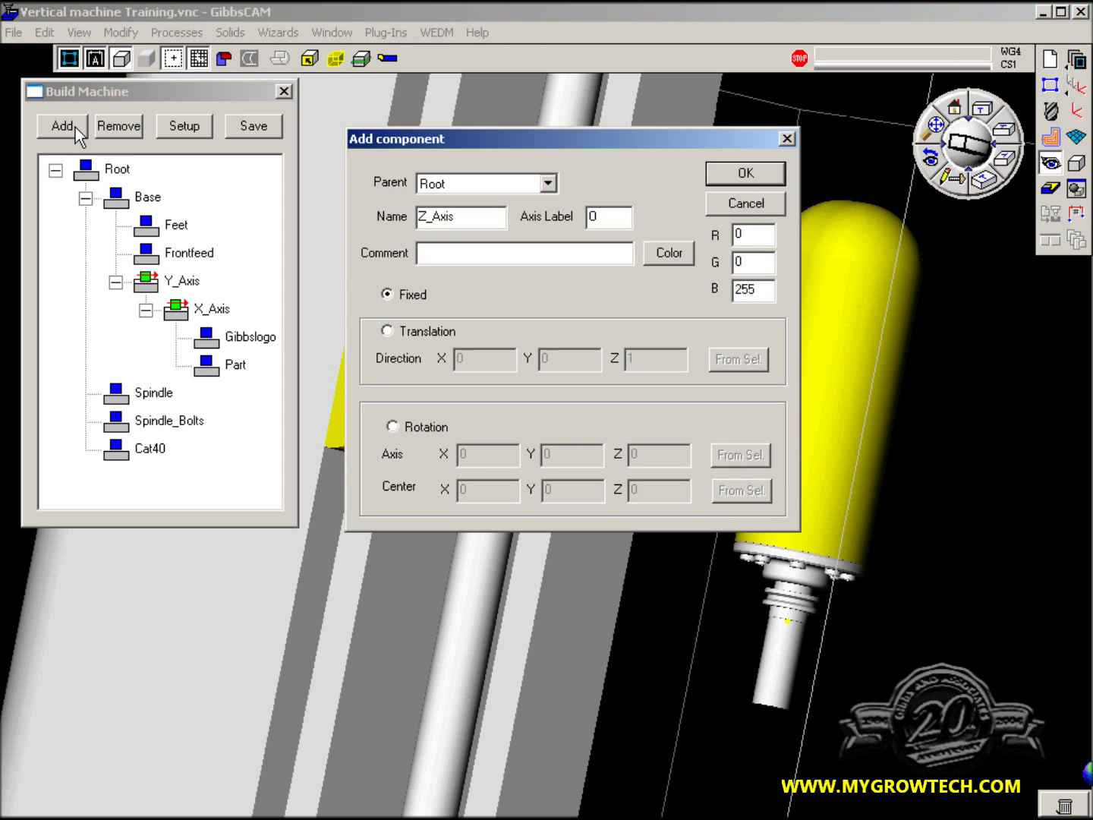
left_click(547, 188)
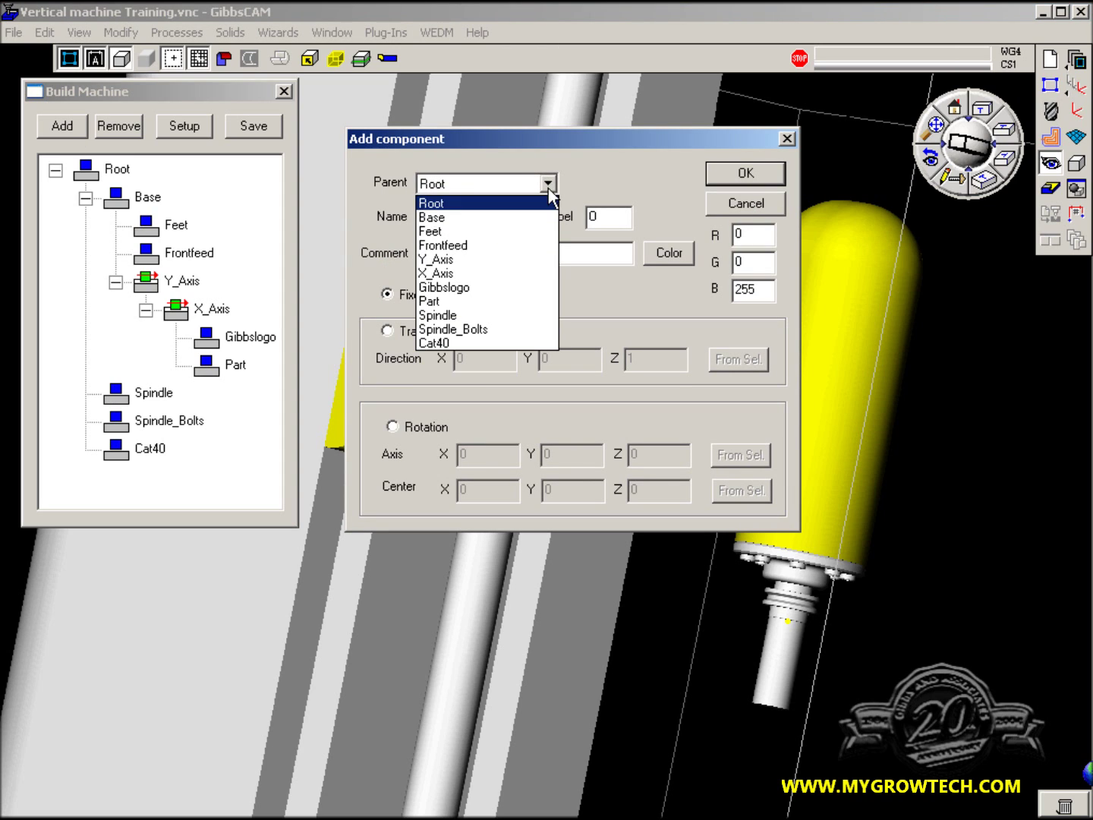
left_click(506, 222)
double_click(621, 217)
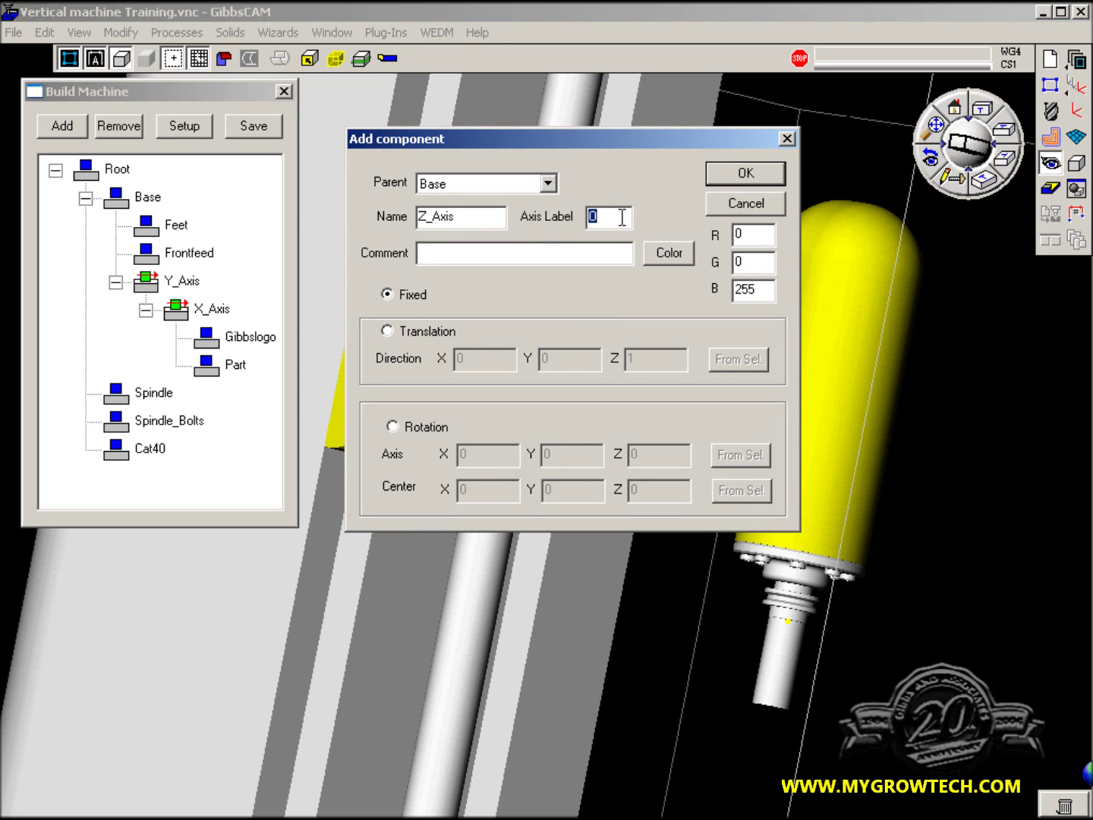
type("Z")
left_click(661, 256)
left_click(476, 394)
left_click(498, 481)
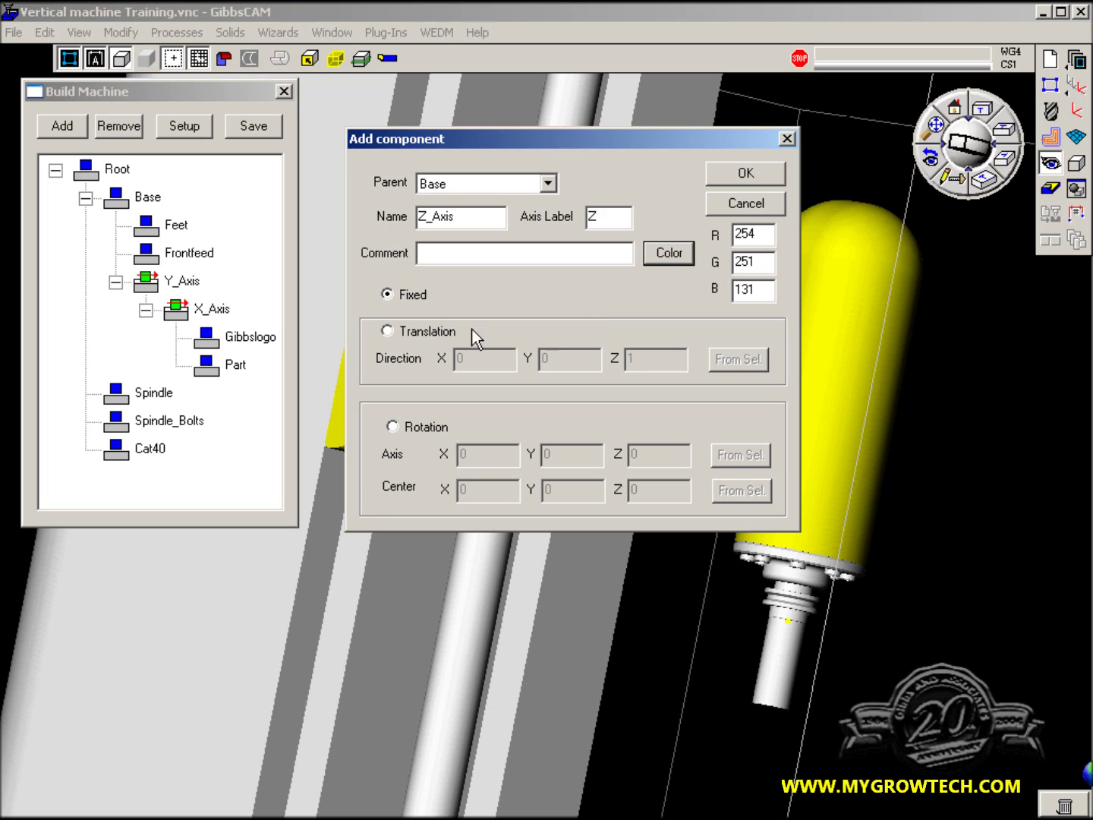
left_click(389, 331)
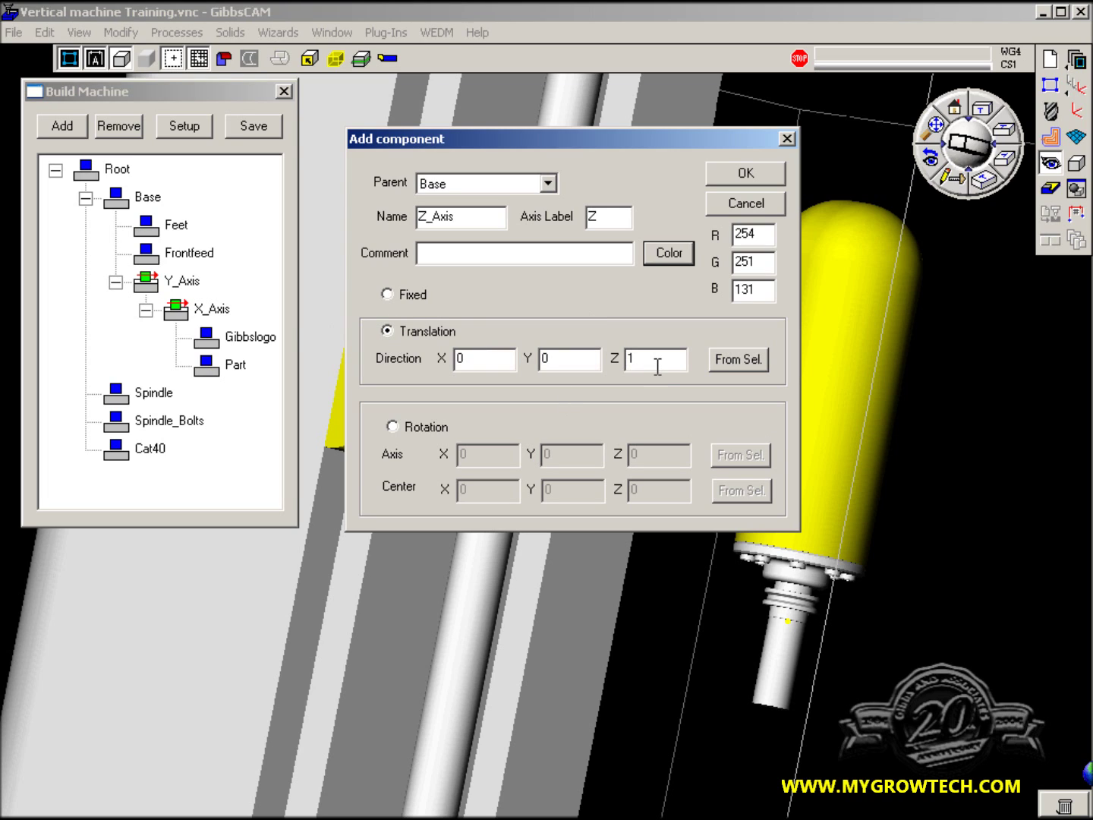
left_click(747, 175)
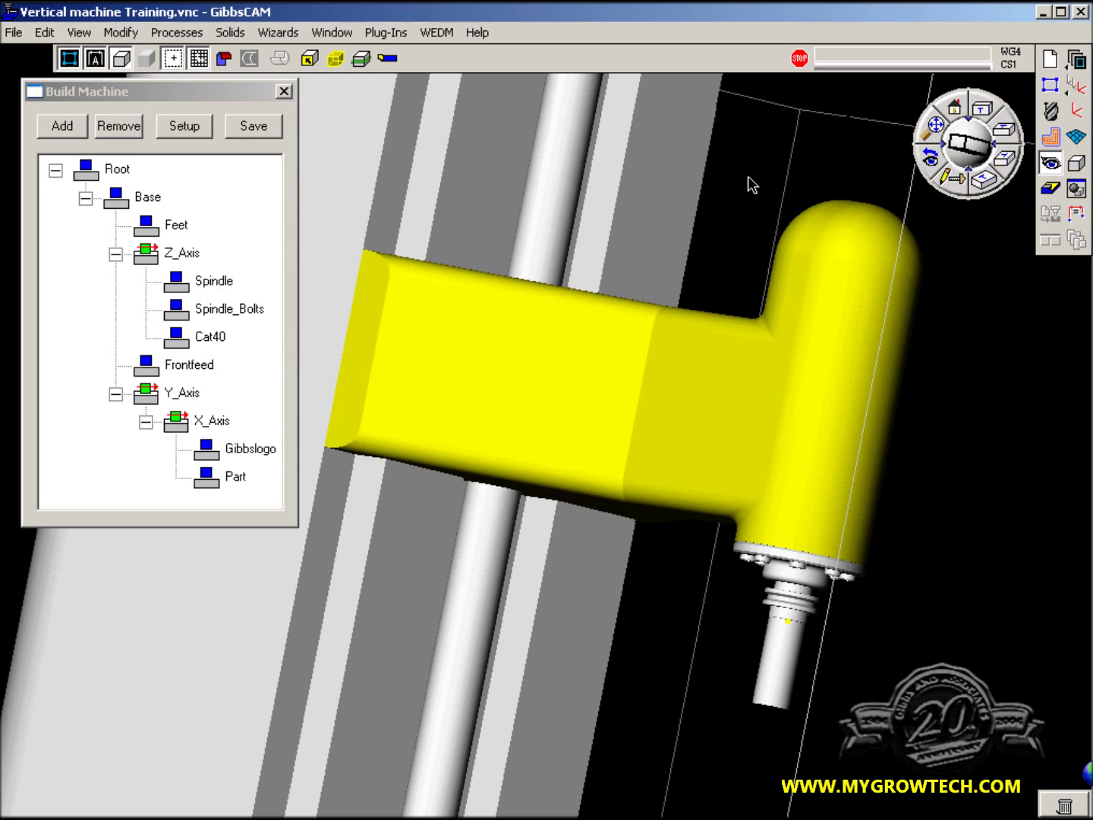
- Add the spindle flange below the head as a fixed, light grey component with Z_Axis as its parent
left_click(784, 553)
left_click(54, 126)
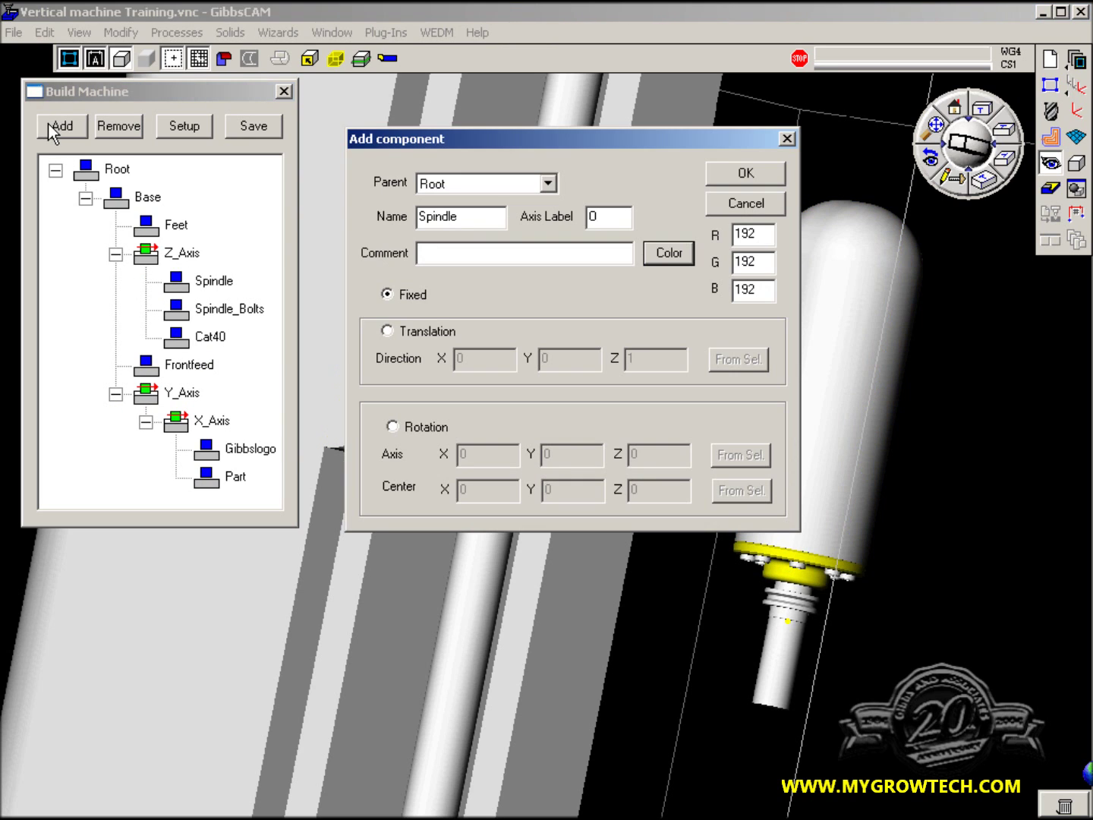
left_click(549, 182)
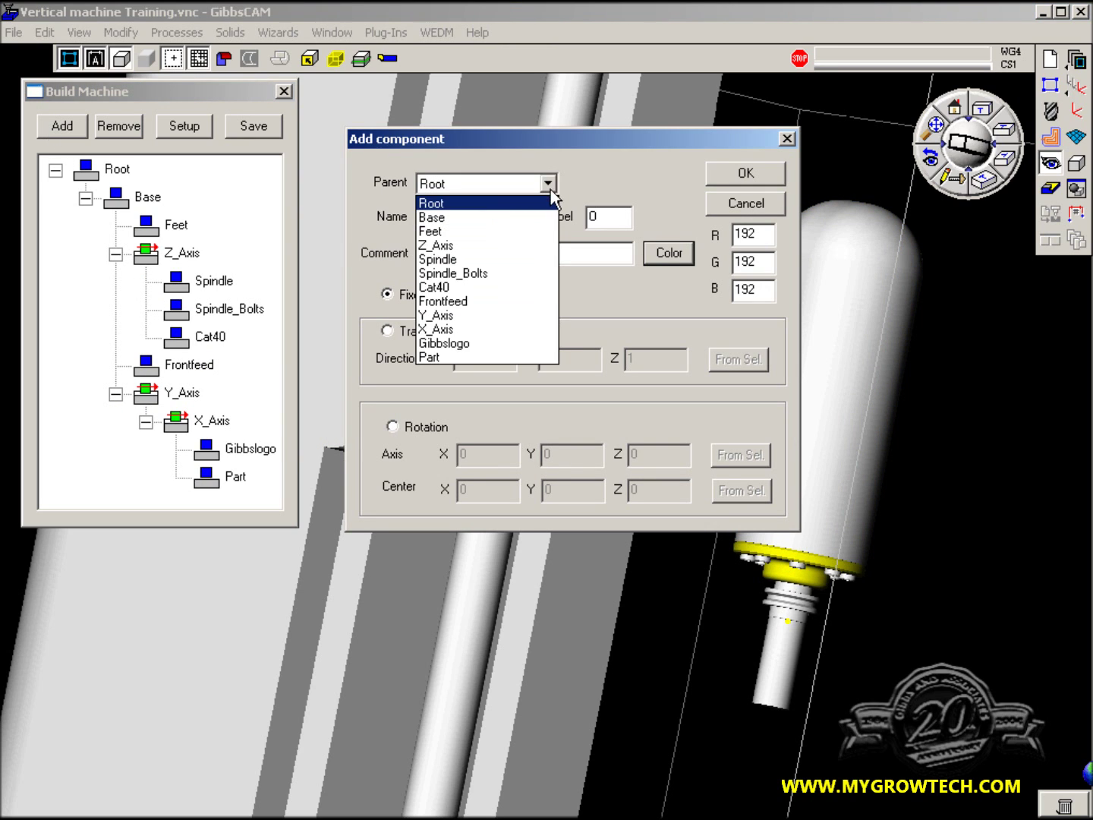
left_click(485, 245)
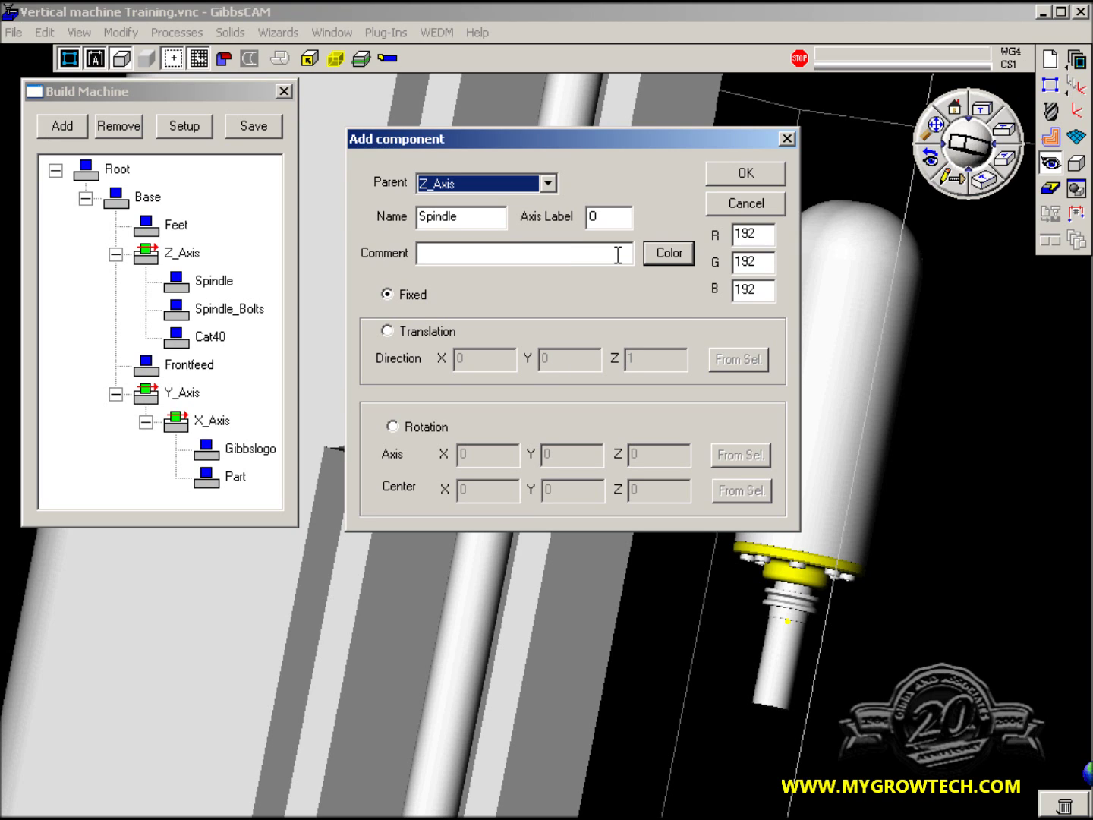
left_click(655, 255)
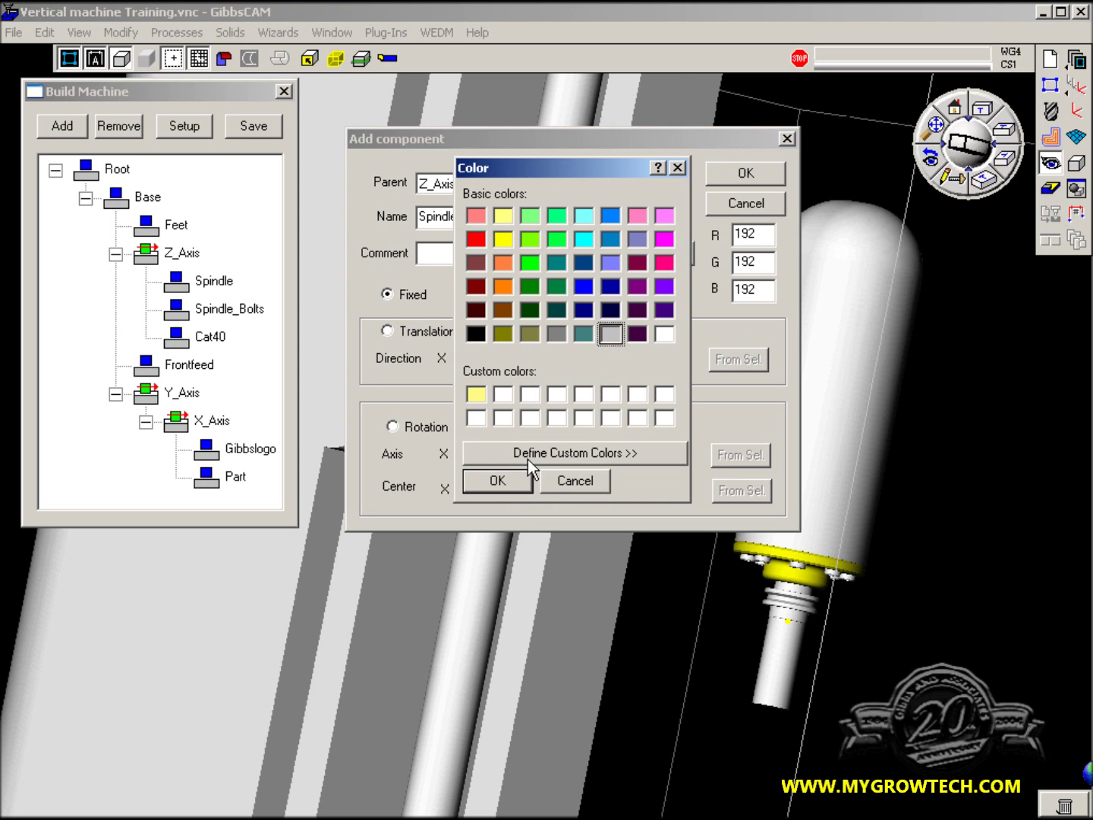
left_click(507, 482)
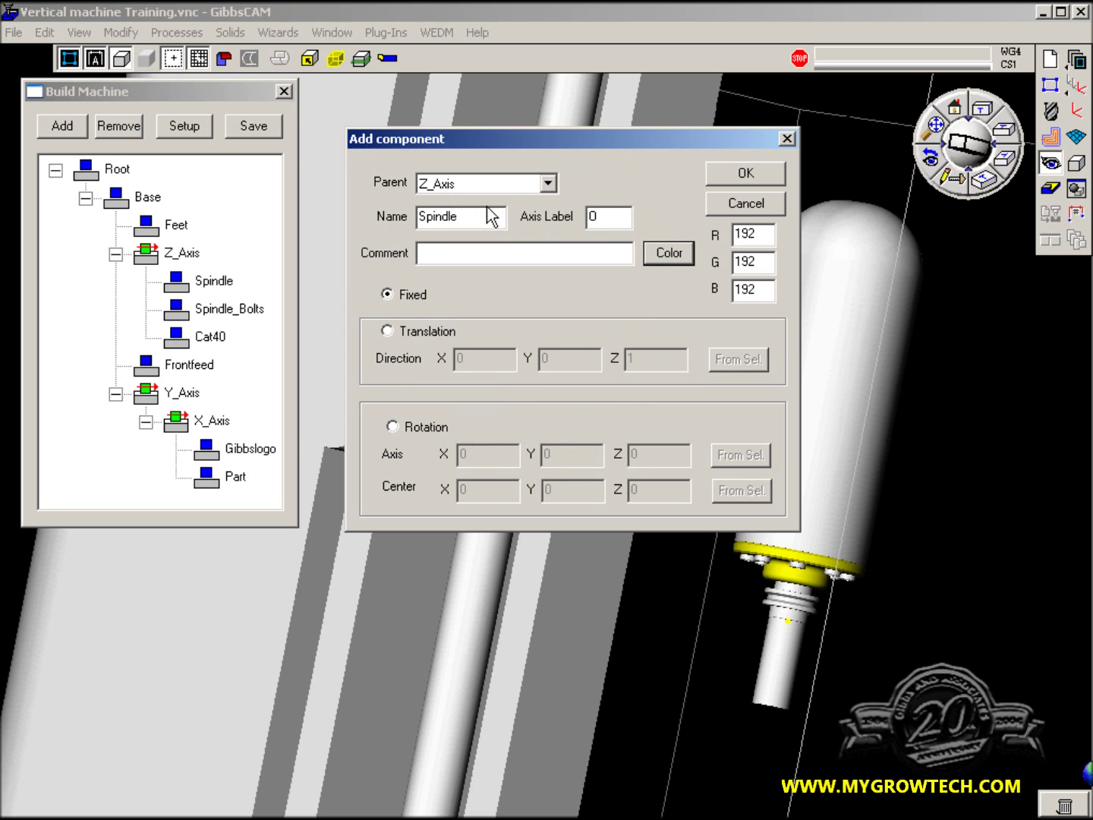
left_click(743, 175)
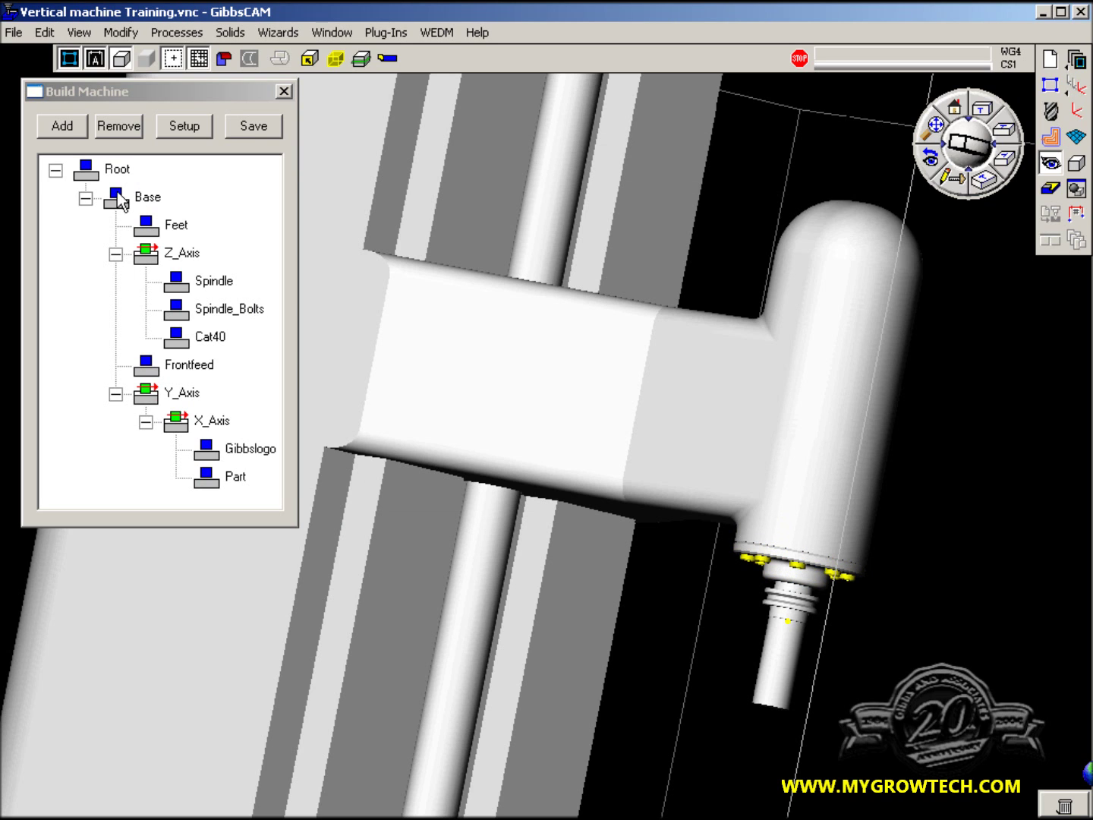
- Add the spindle flange bolts as a fixed, black component with Z_Axis as their parent
left_click(66, 133)
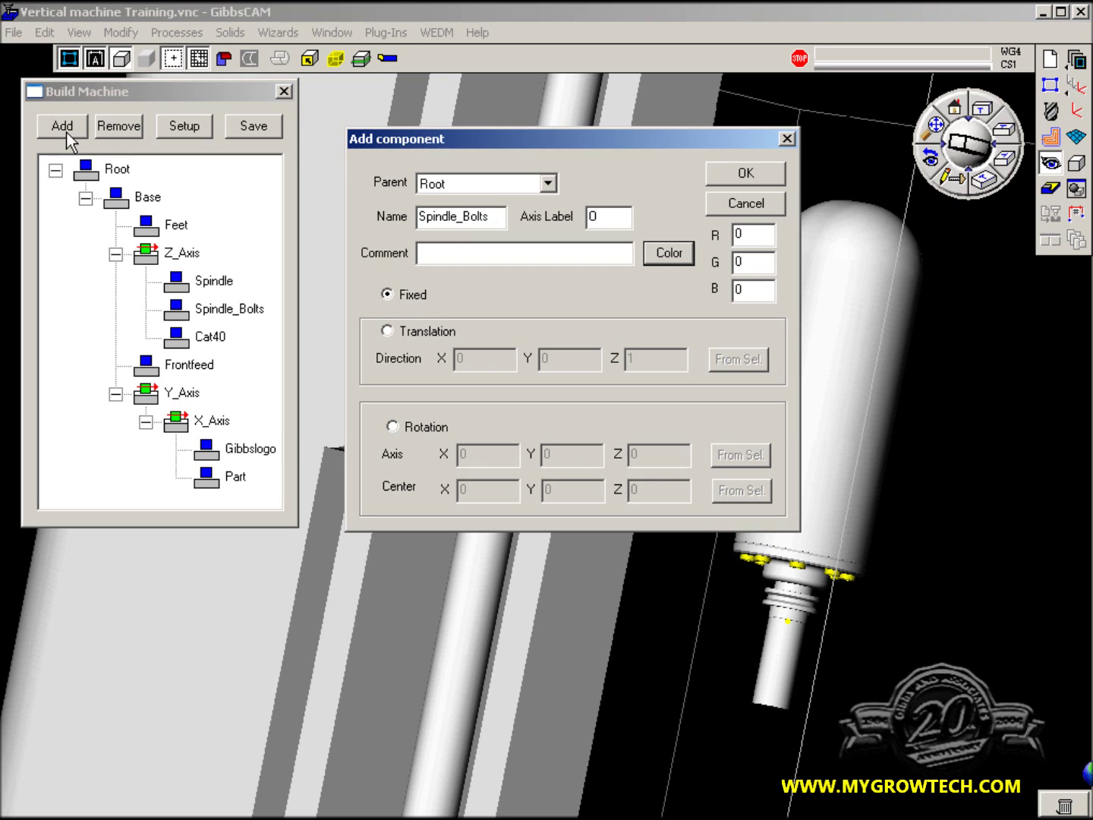
left_click(549, 183)
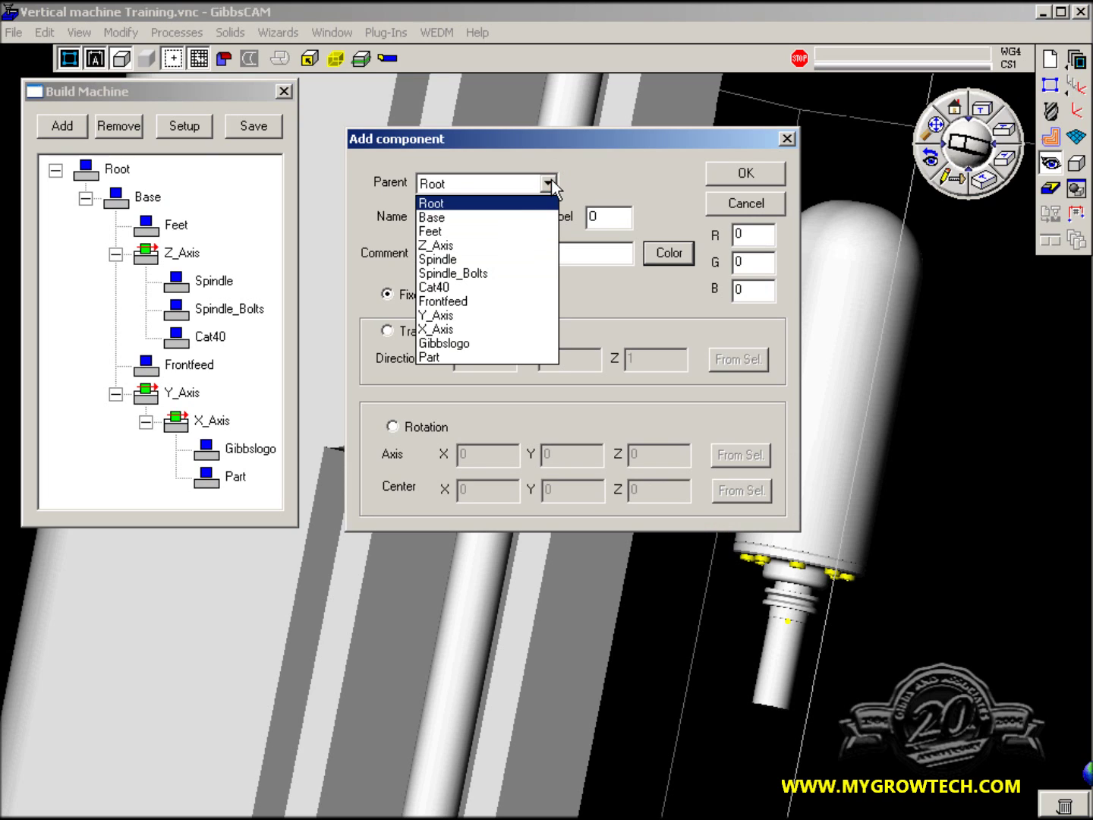
left_click(511, 249)
left_click(673, 256)
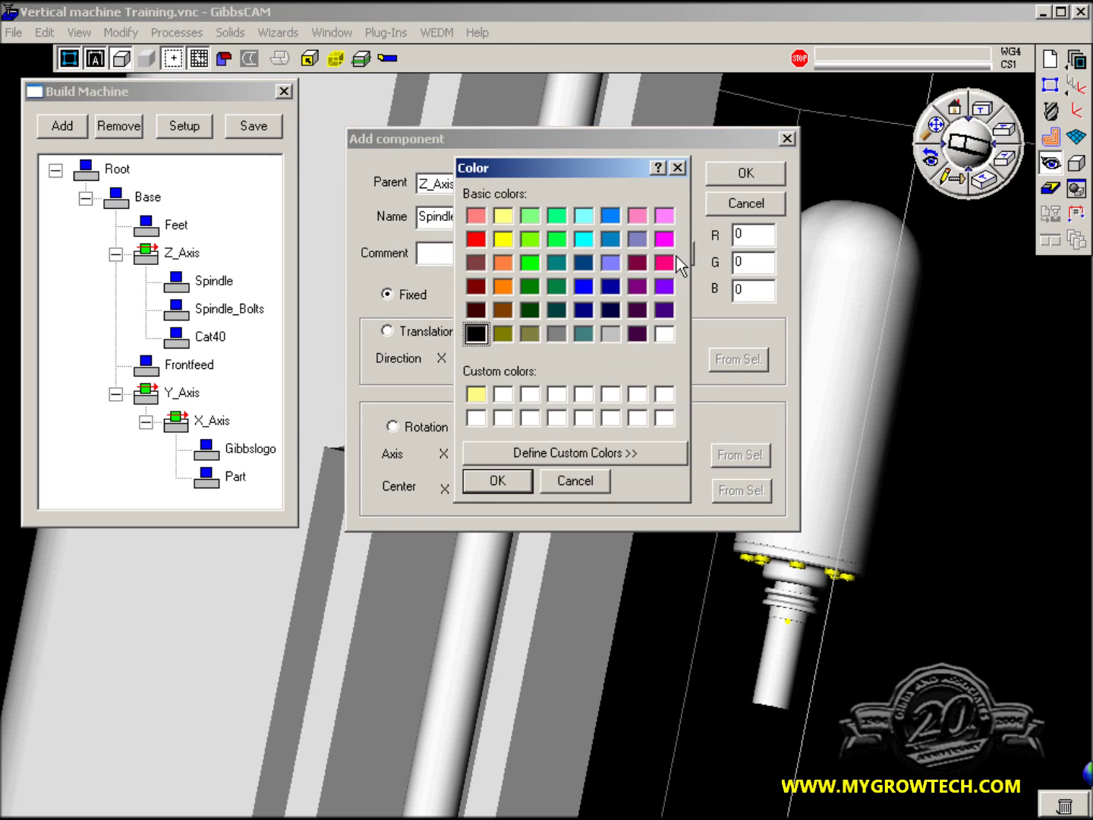
left_click(478, 337)
left_click(523, 479)
left_click(765, 183)
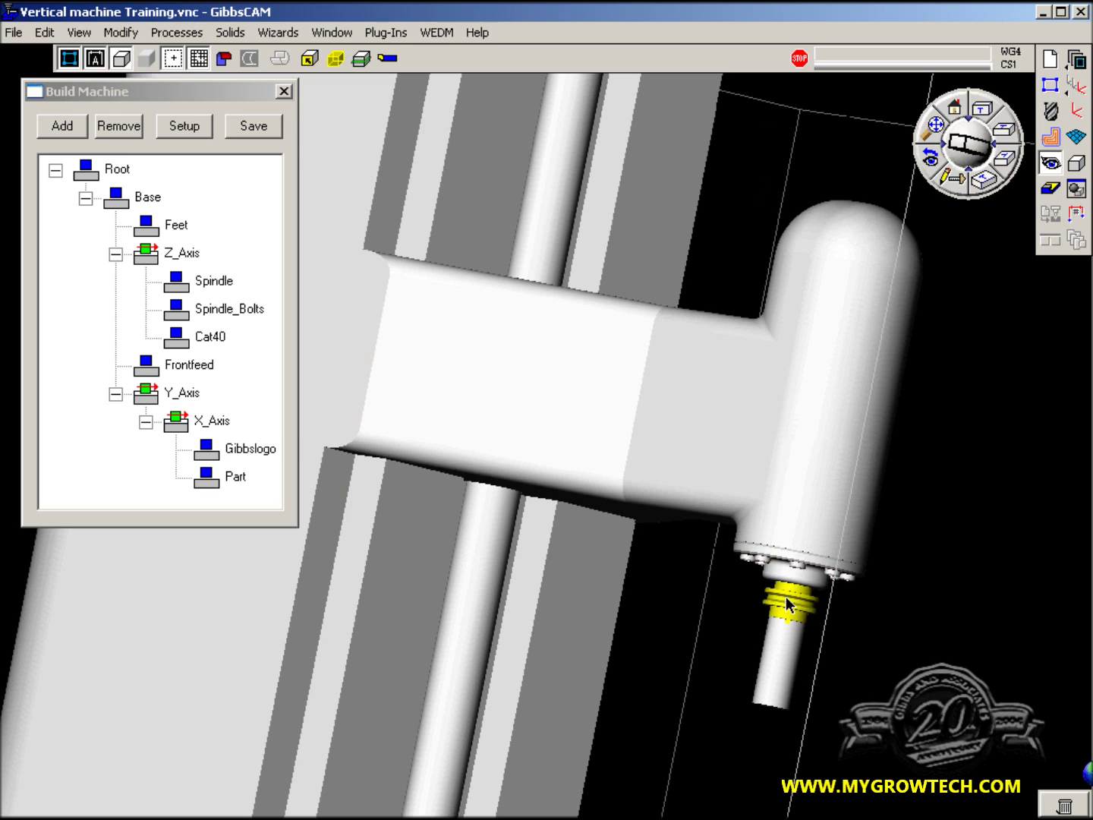
- Add the Cat40 tool holder as a fixed, black component with Z_Axis as its parent
left_click(76, 133)
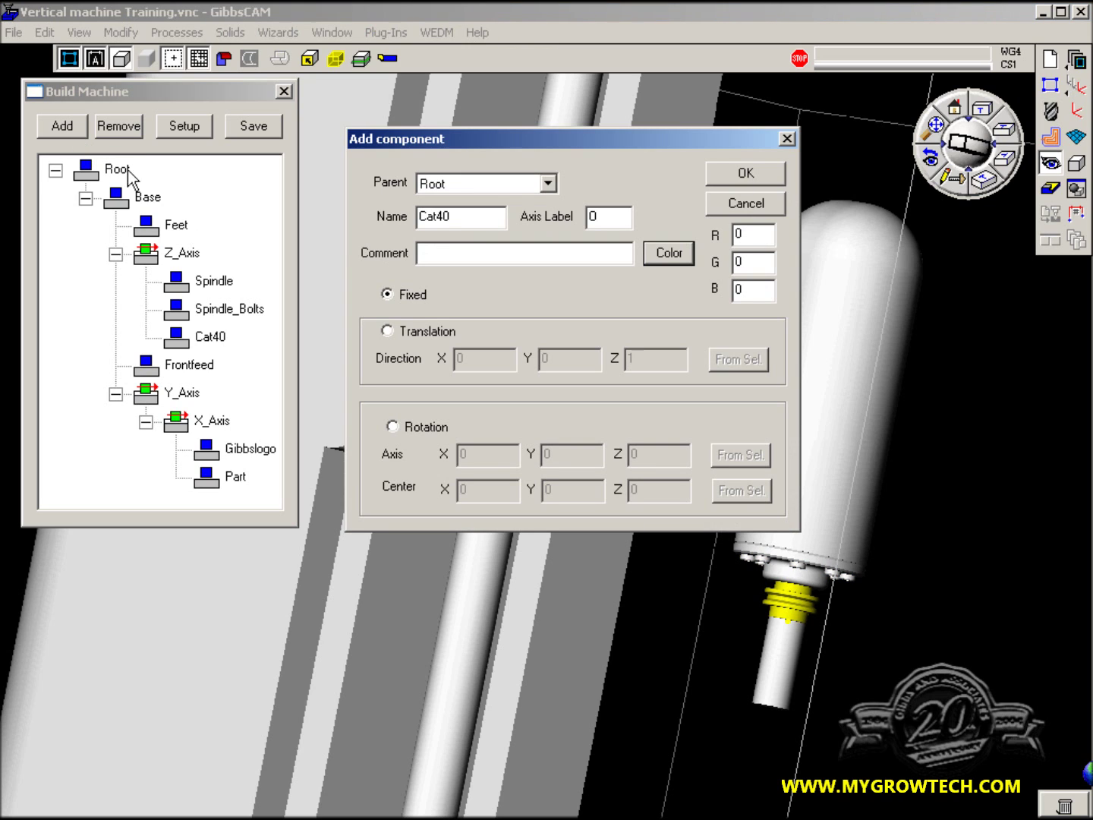
left_click(541, 188)
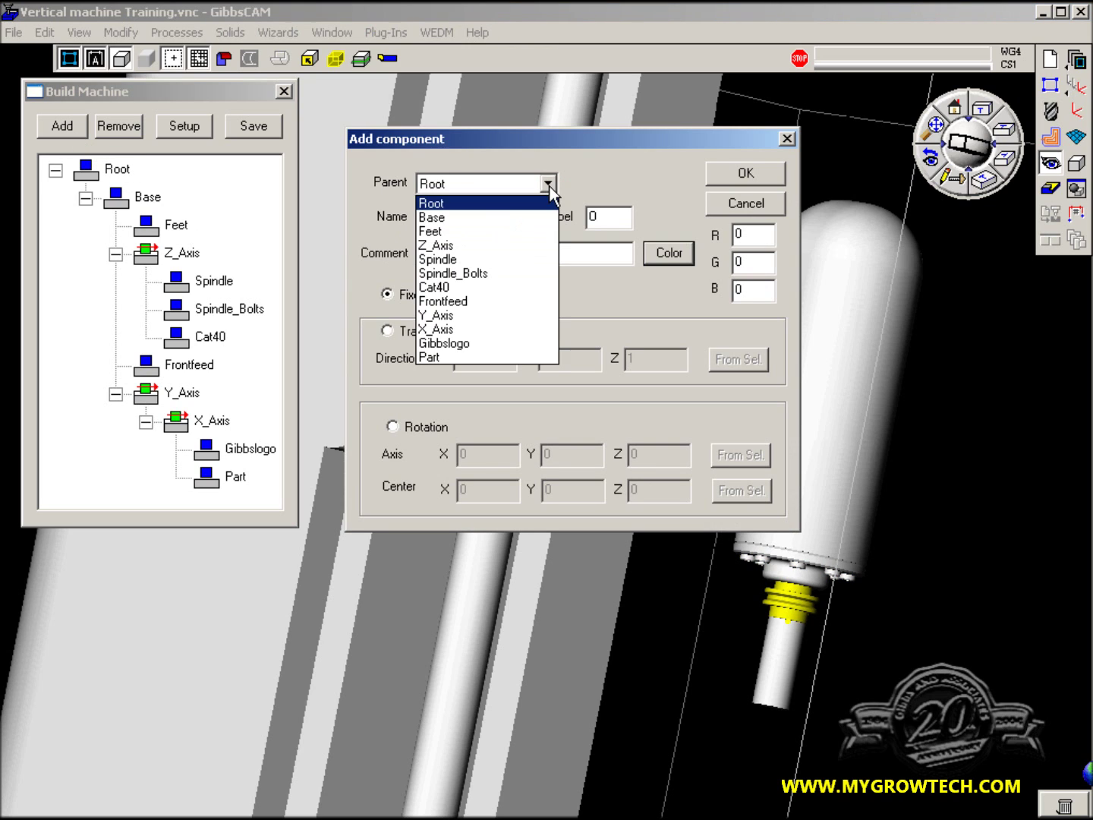
left_click(521, 244)
left_click(671, 253)
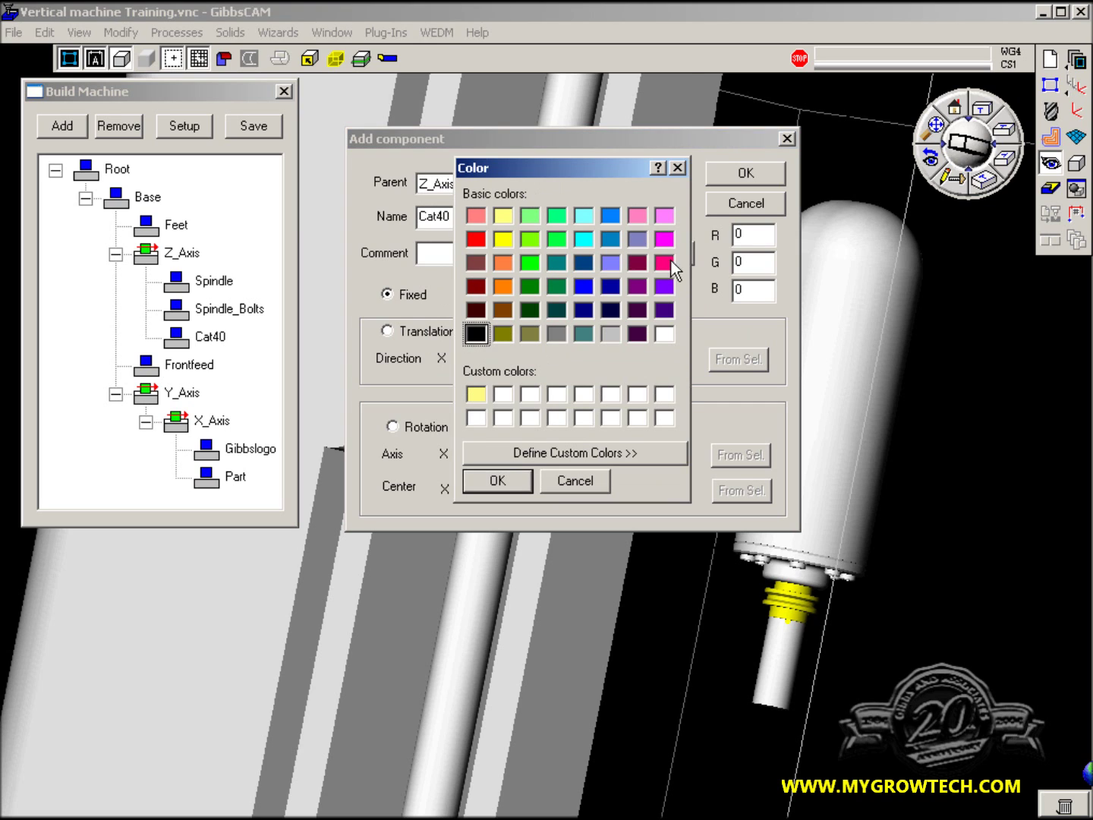
left_click(498, 481)
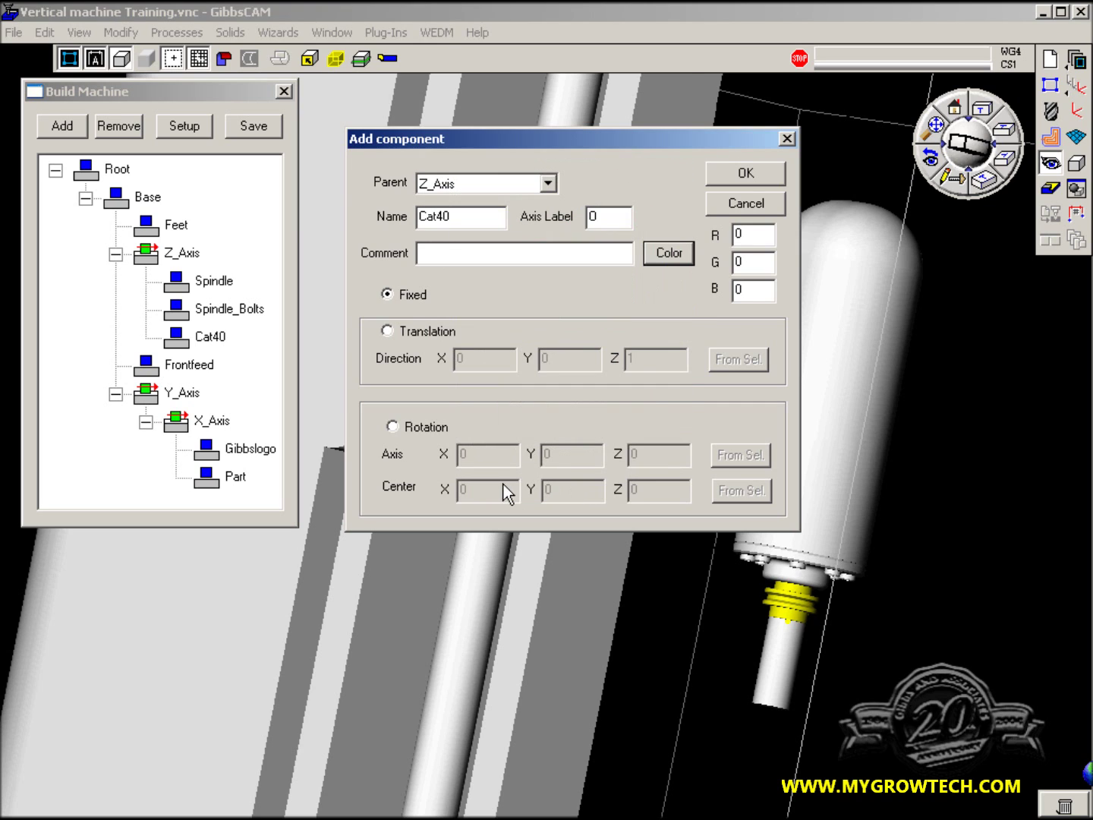
left_click(743, 180)
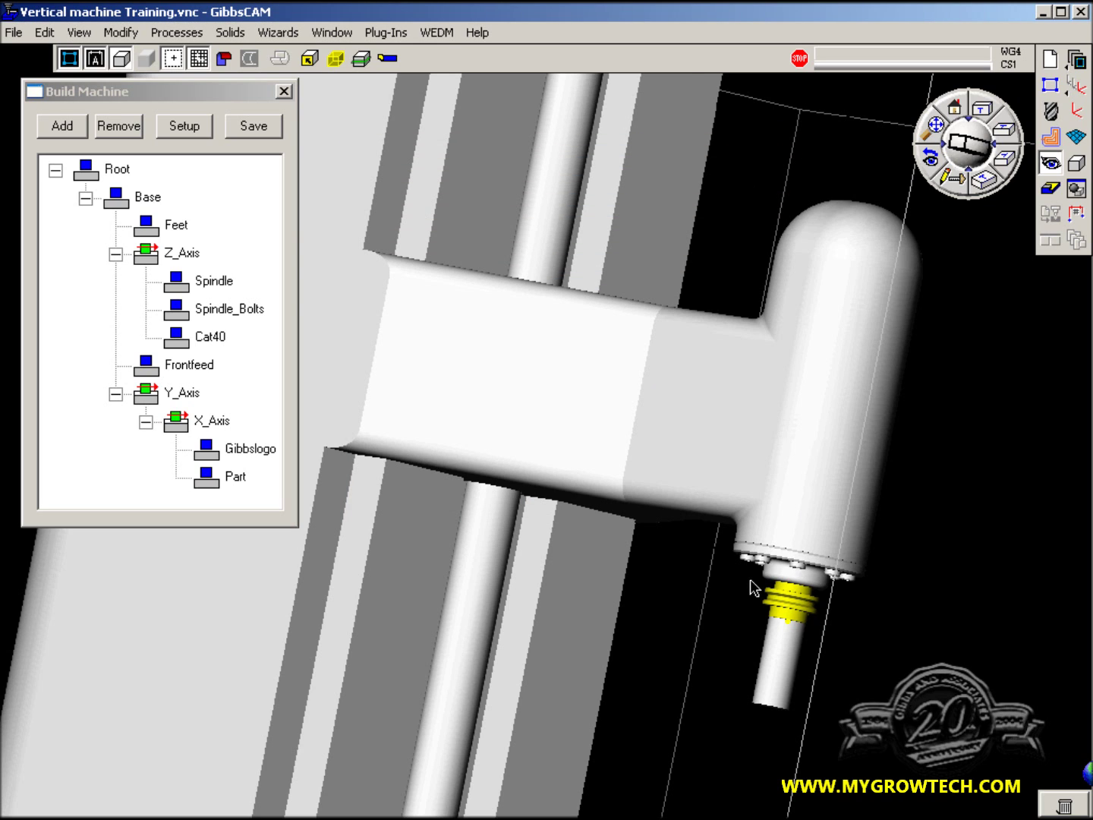
- Add the cylindrical tool body as a fixed component with Z_Axis as its parent and T as its axis label
left_click(780, 659)
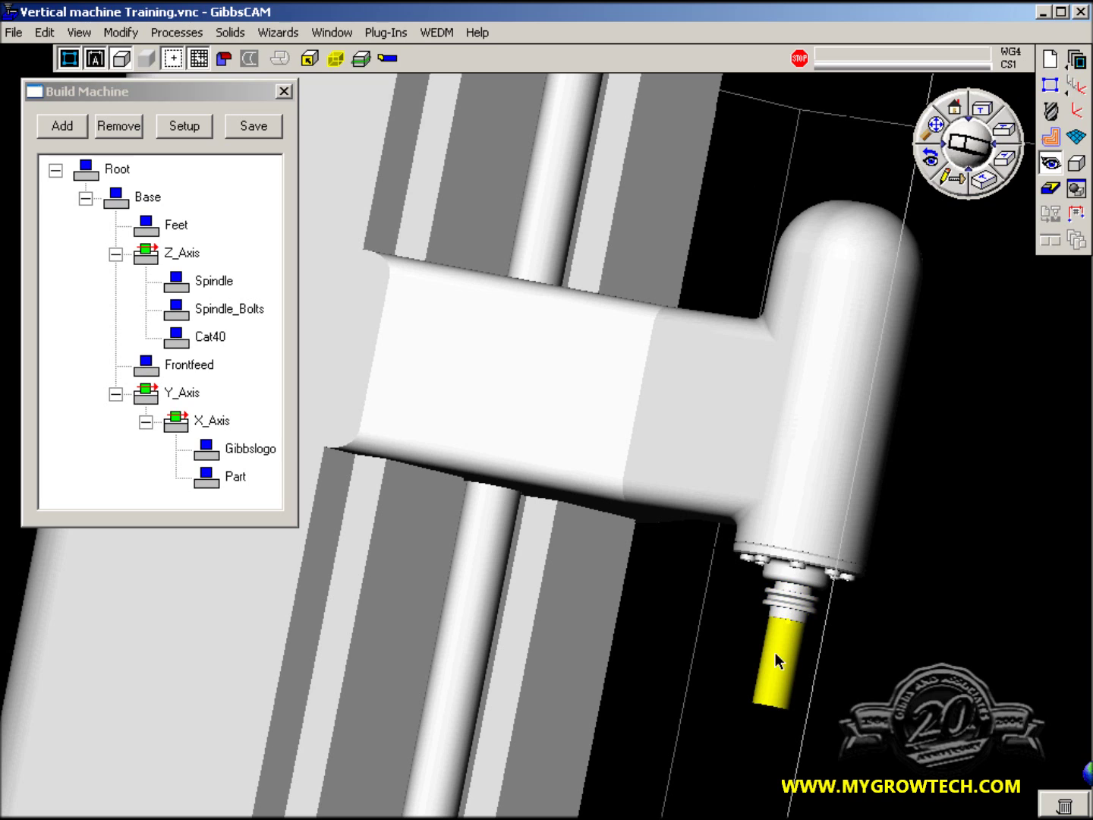
left_click(62, 127)
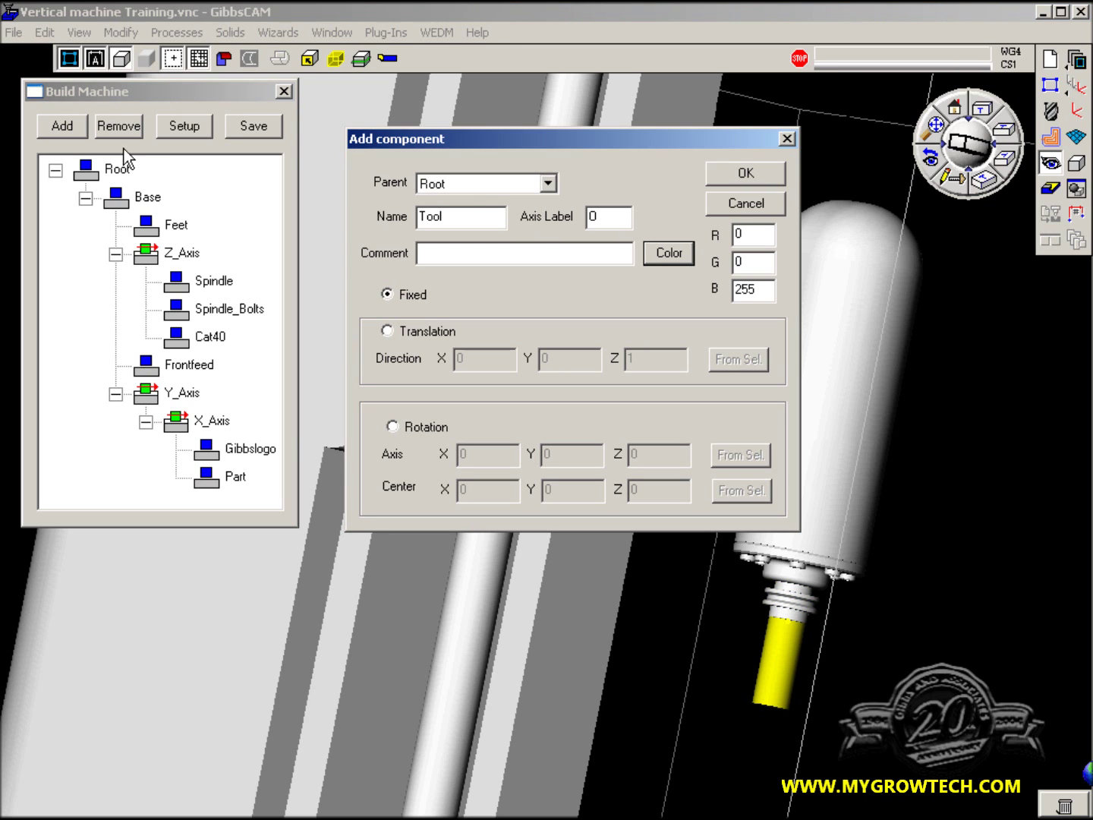
left_click(547, 184)
left_click(513, 242)
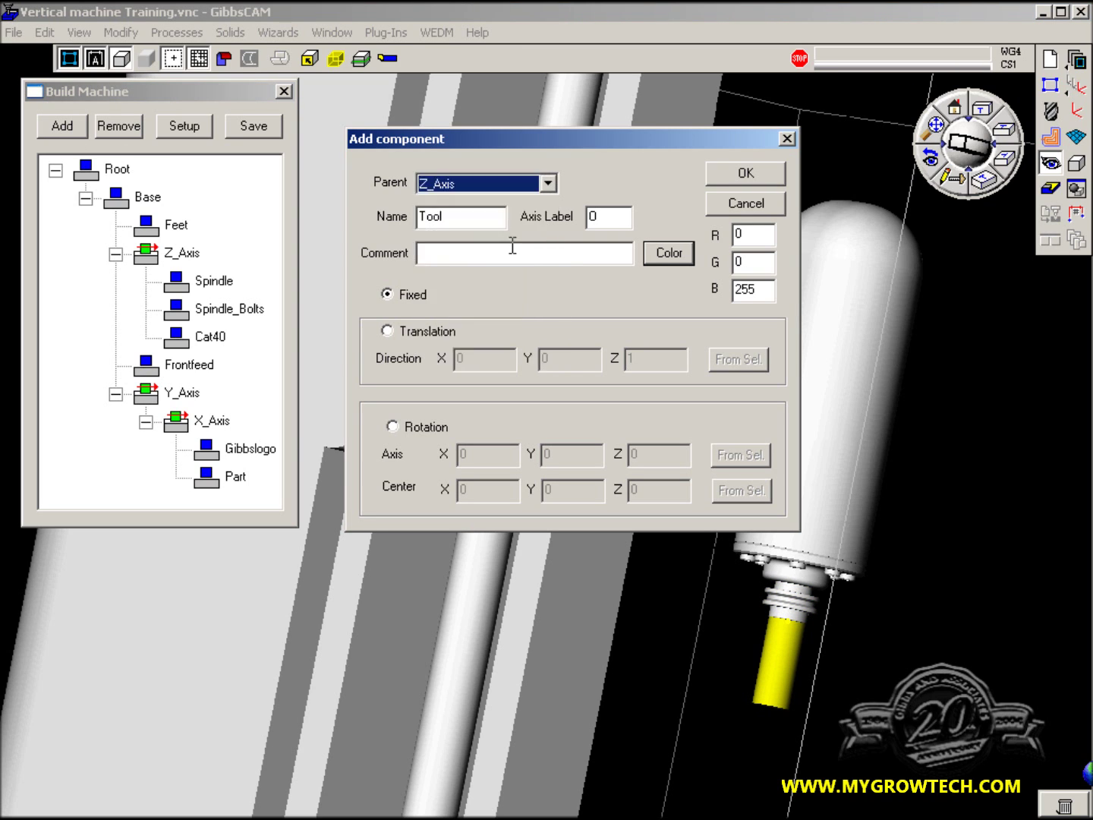
double_click(610, 220)
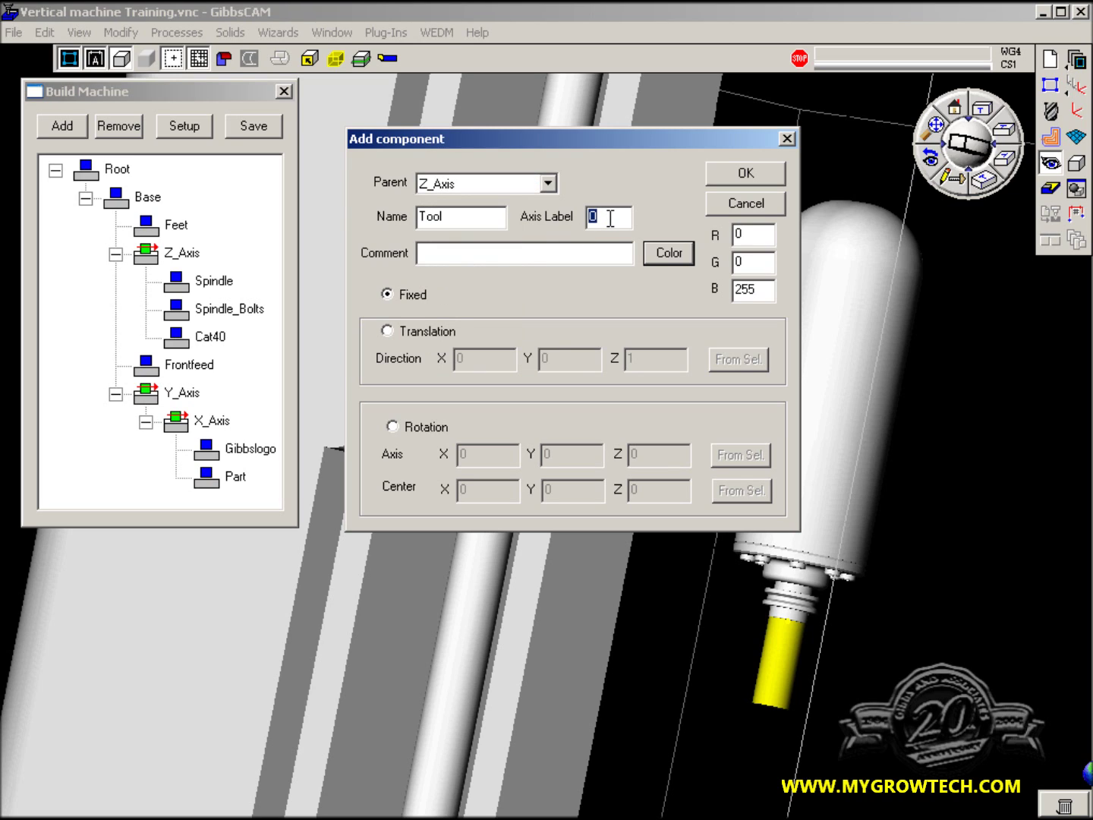
type("T")
left_click(747, 176)
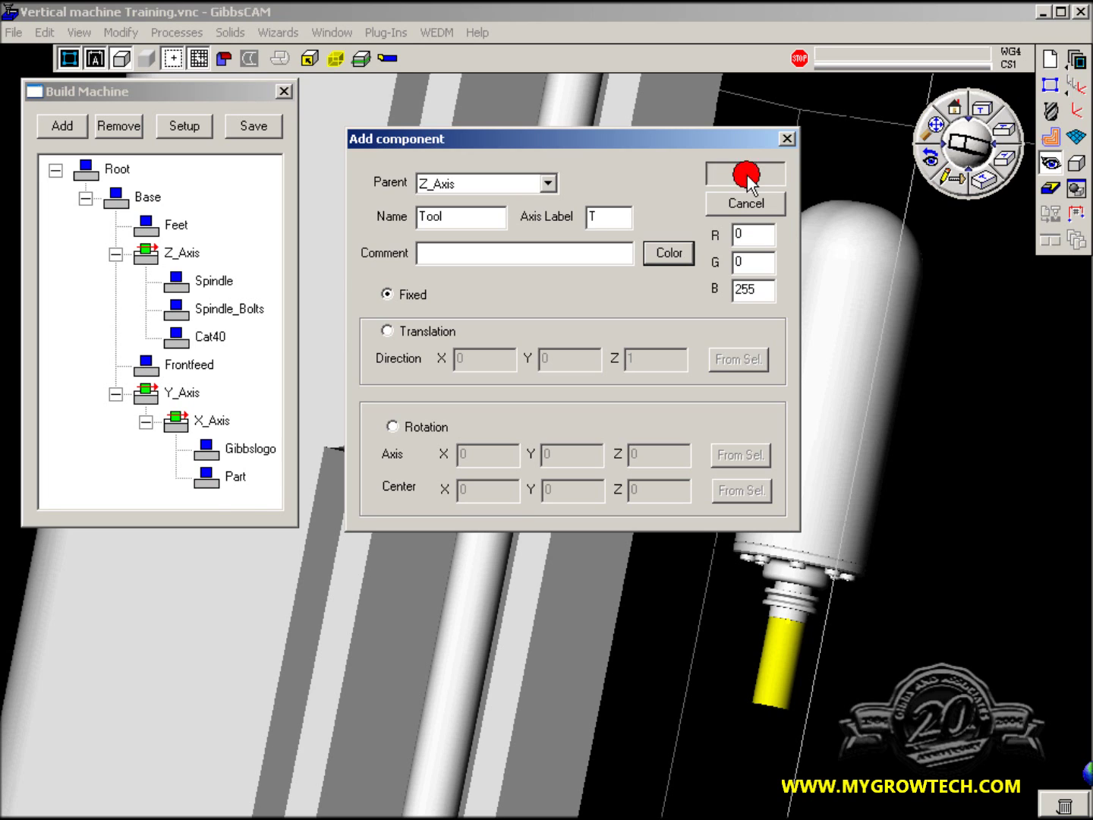
- Set the machine's spindle origin from the point at the spindle nose, viewed in isometric with the whole machine in sight
left_click(973, 174)
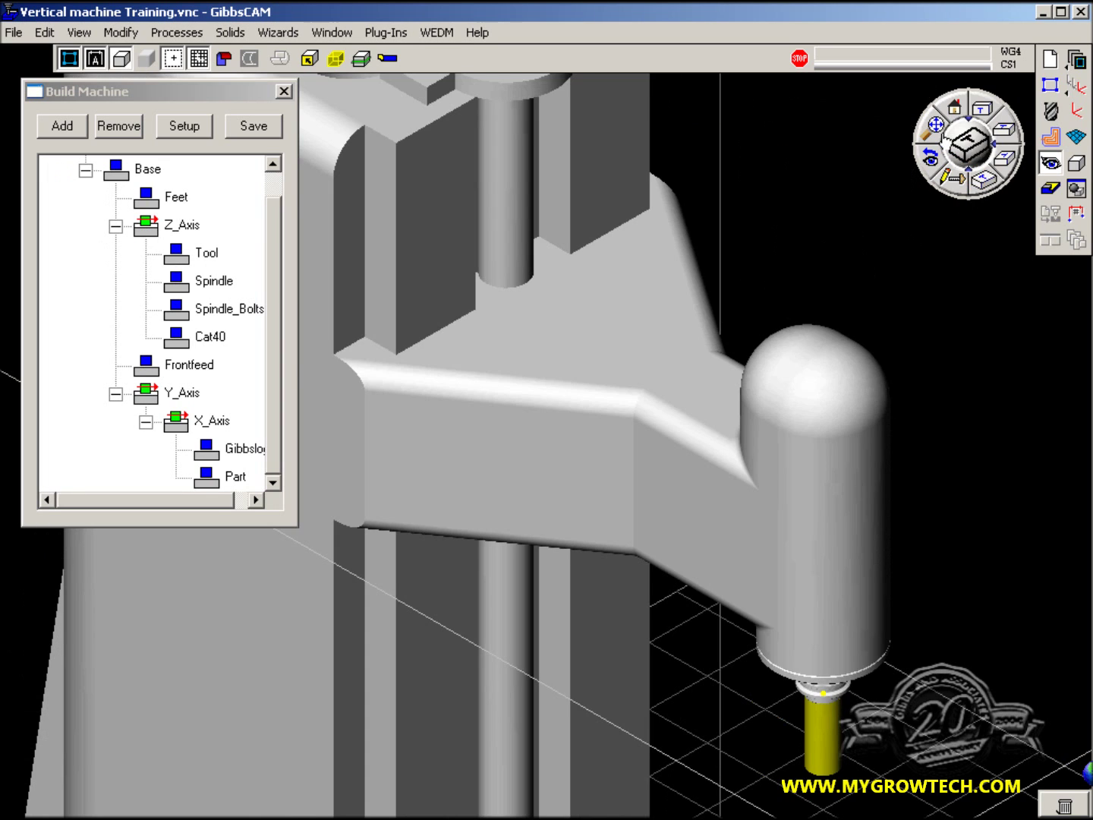
left_click(934, 127)
left_click(847, 284)
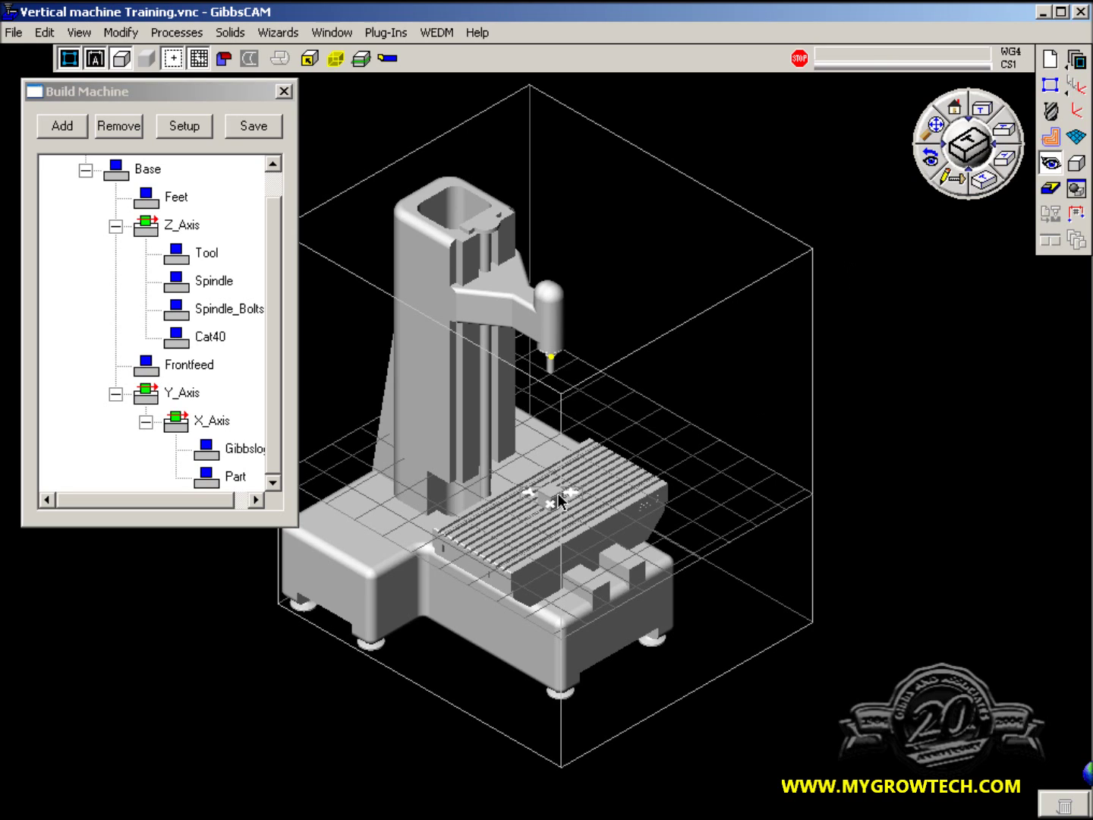
left_click(552, 358)
left_click(195, 132)
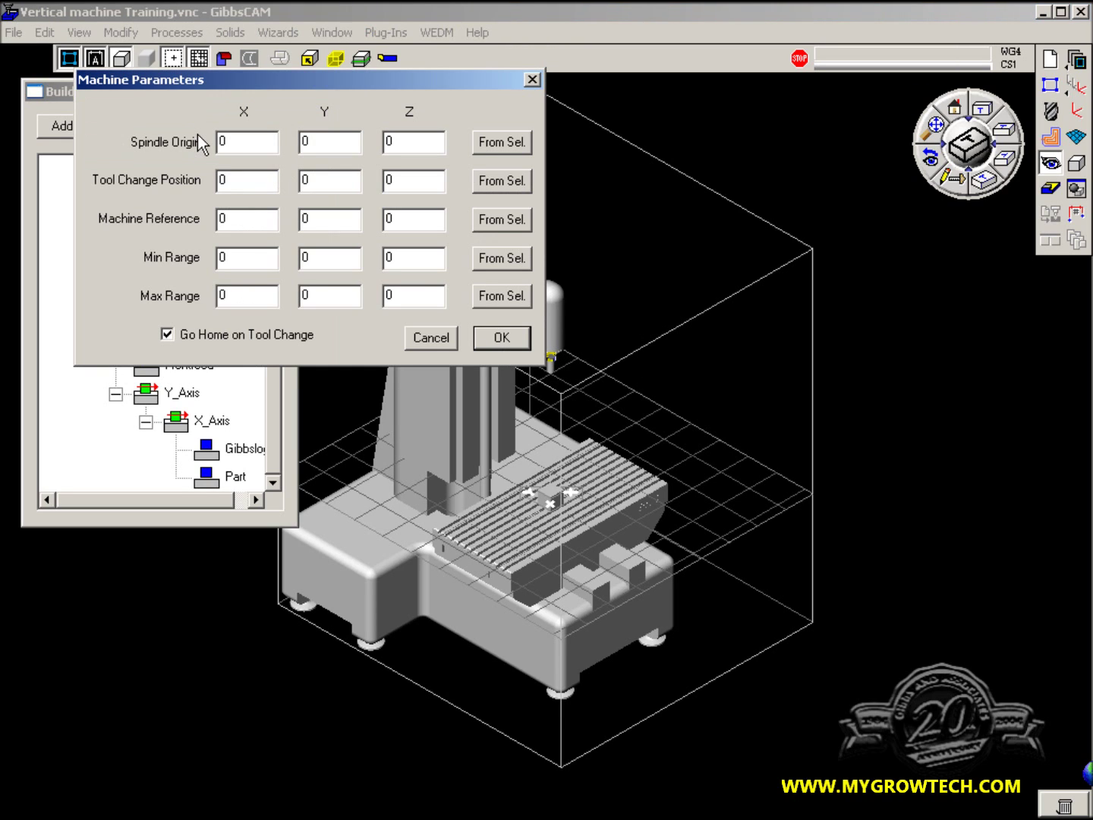
left_click(499, 142)
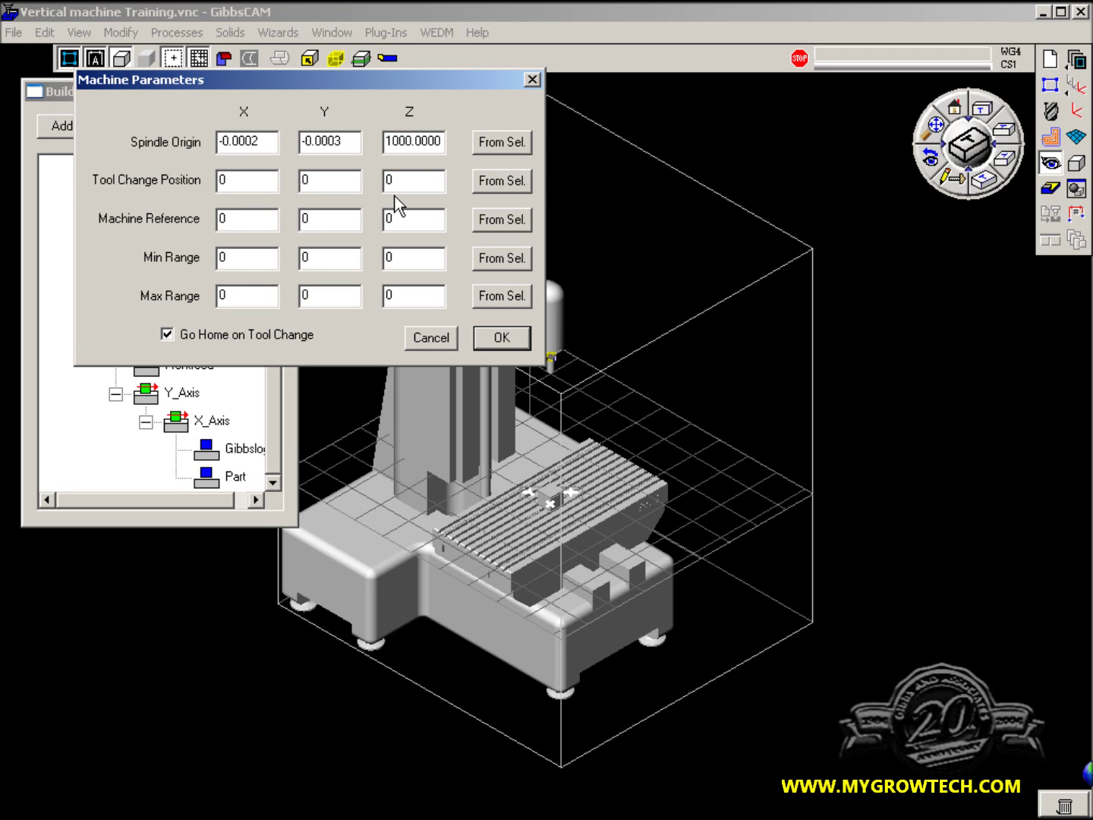
left_click(502, 339)
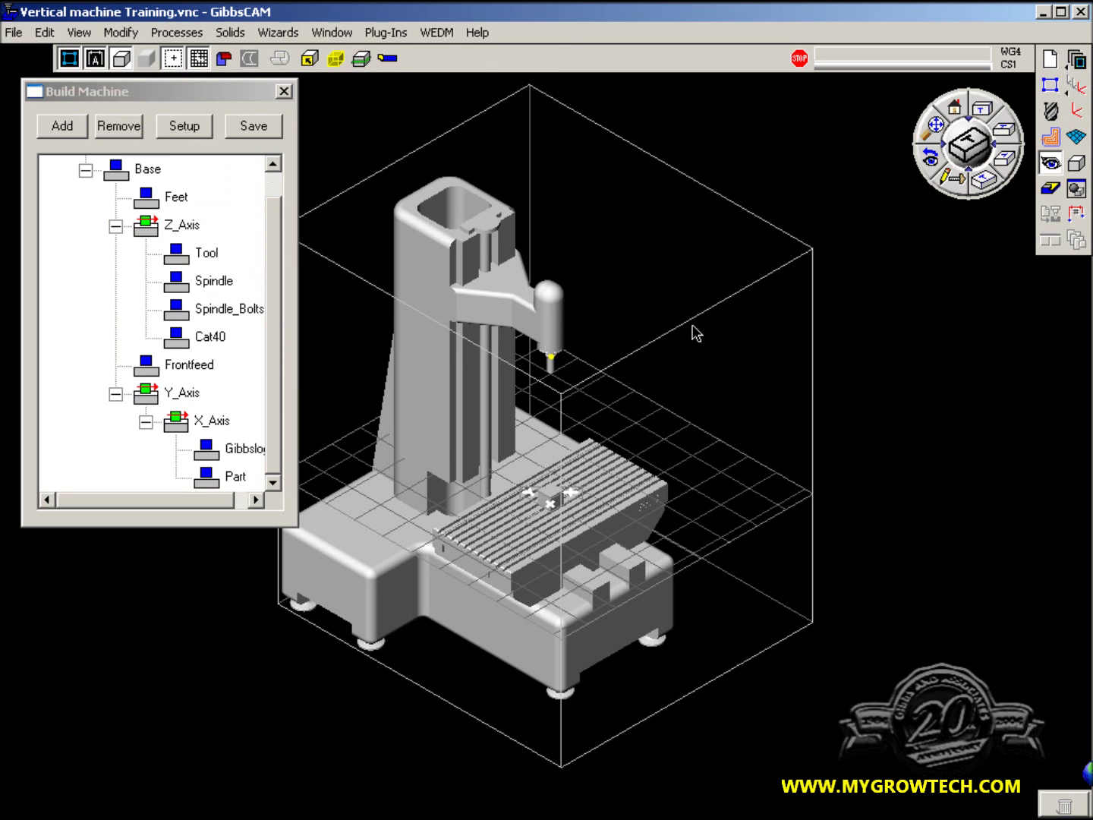
- Save the machine as an assembly file named training in the Training folder inside the Gibbs folder, using the existing file's name
left_click(269, 134)
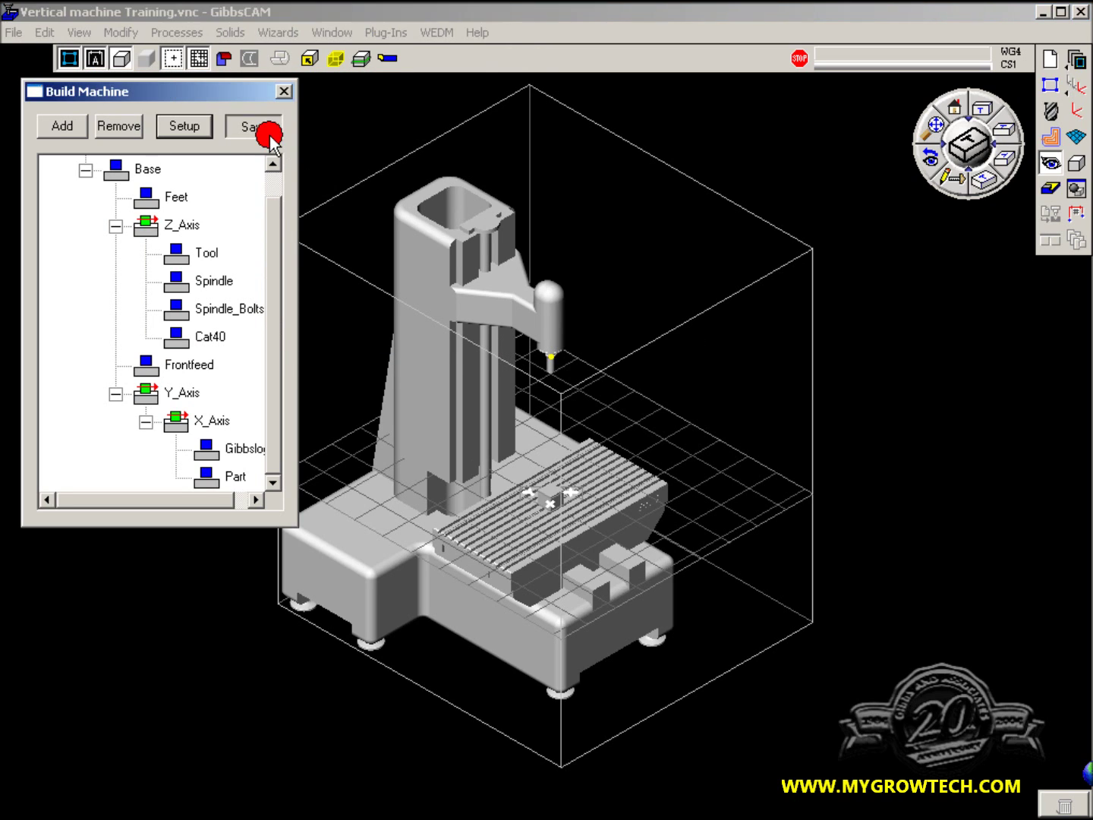
left_click_drag(249, 172, 323, 175)
left_click(342, 205)
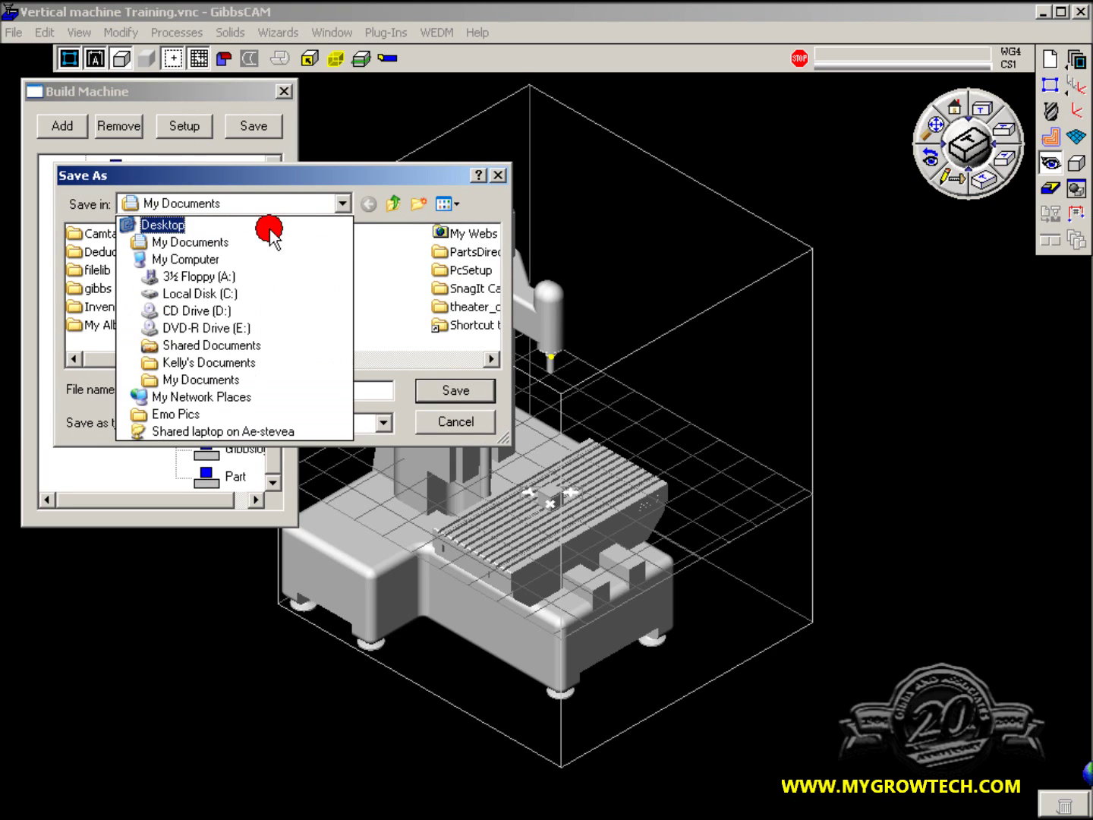
left_click(270, 226)
double_click(268, 271)
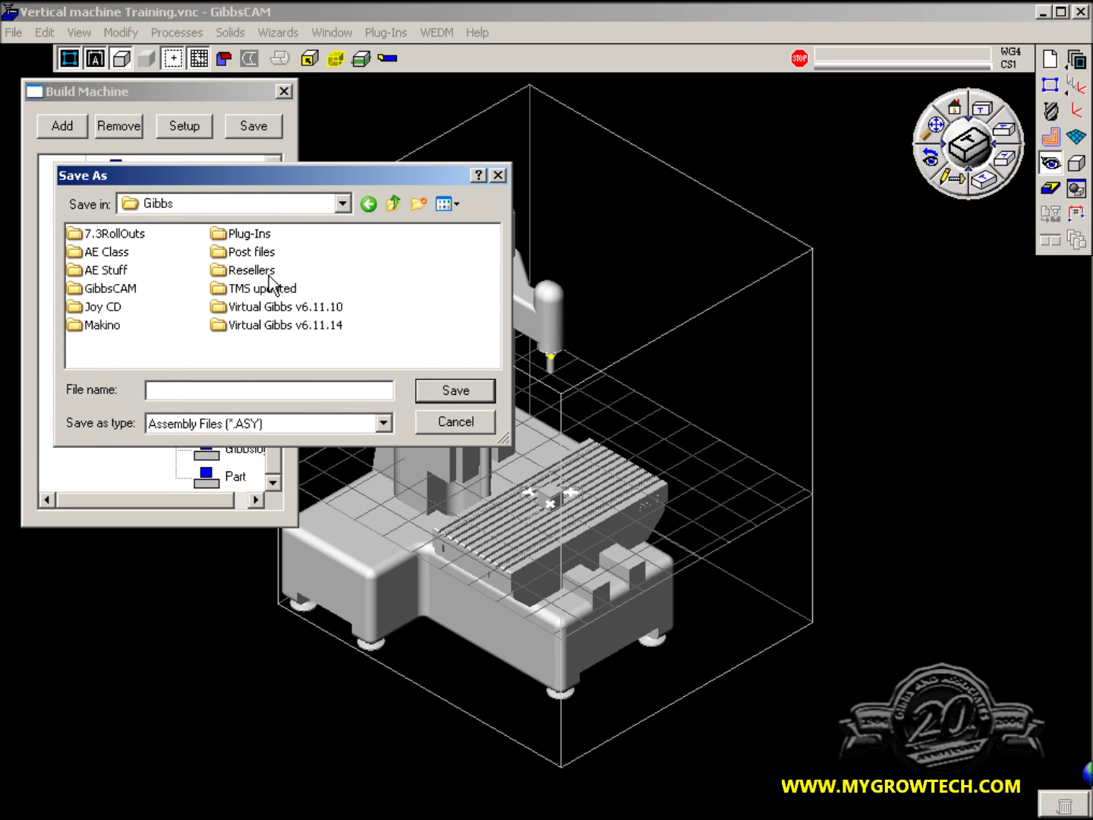
double_click(112, 236)
double_click(102, 256)
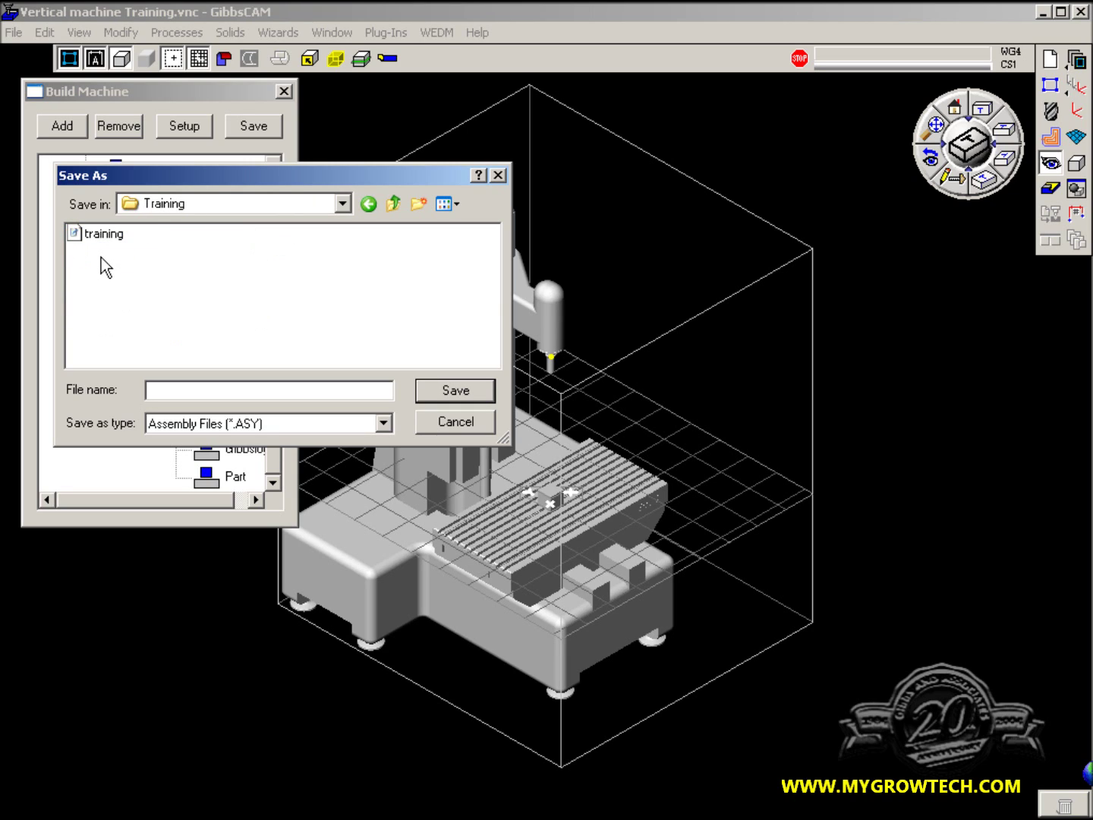
left_click(86, 235)
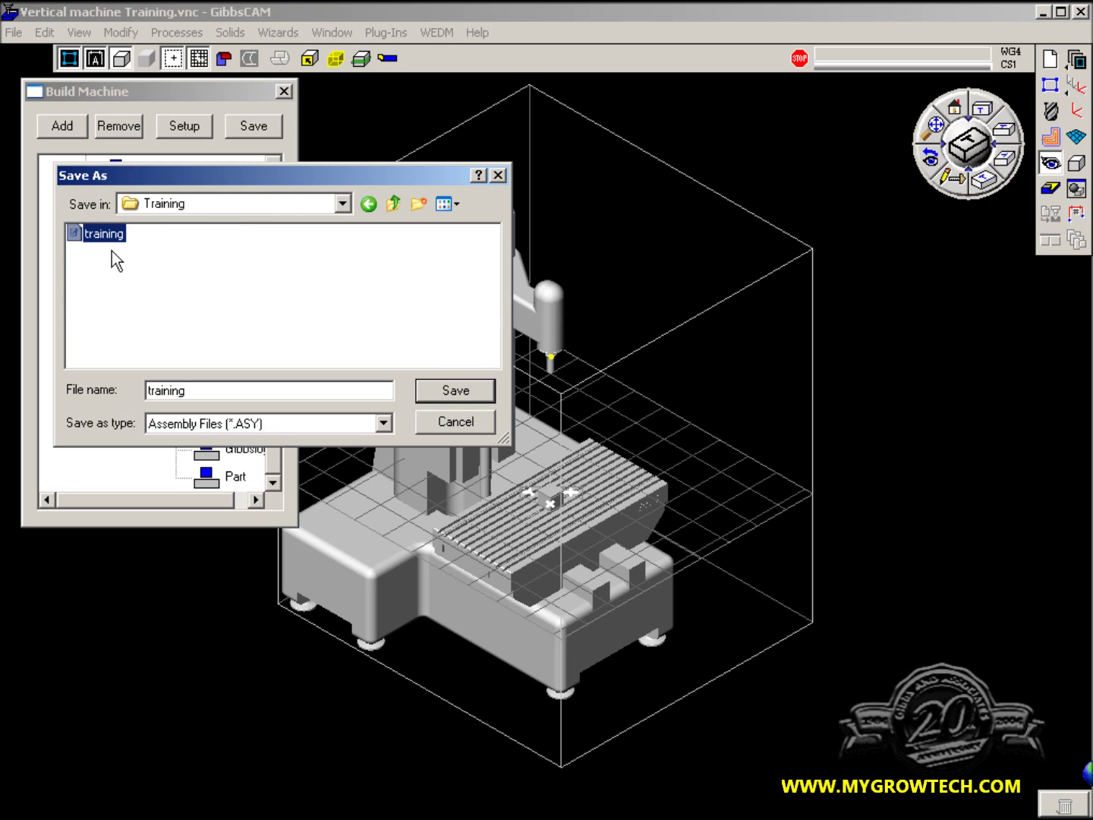
left_click(467, 396)
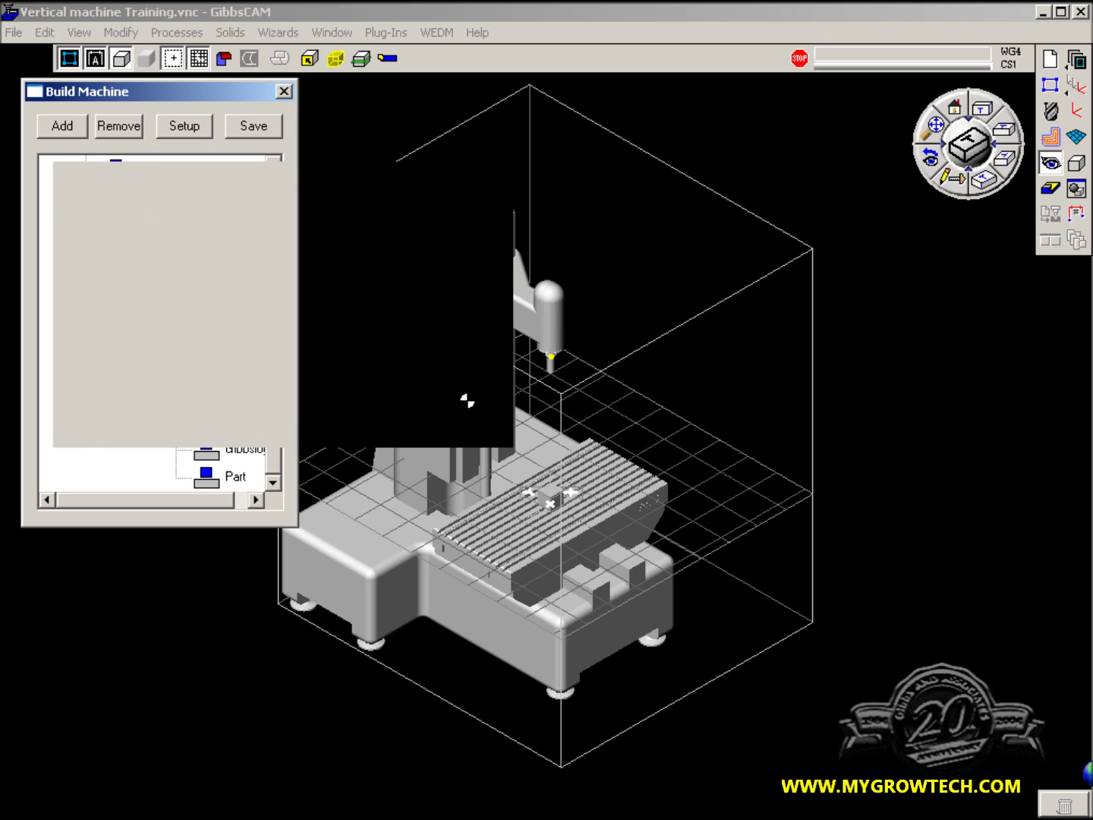
- Test the machine's motion by jogging the X, Y and Z axes in both directions
left_click_drag(301, 393, 245, 272)
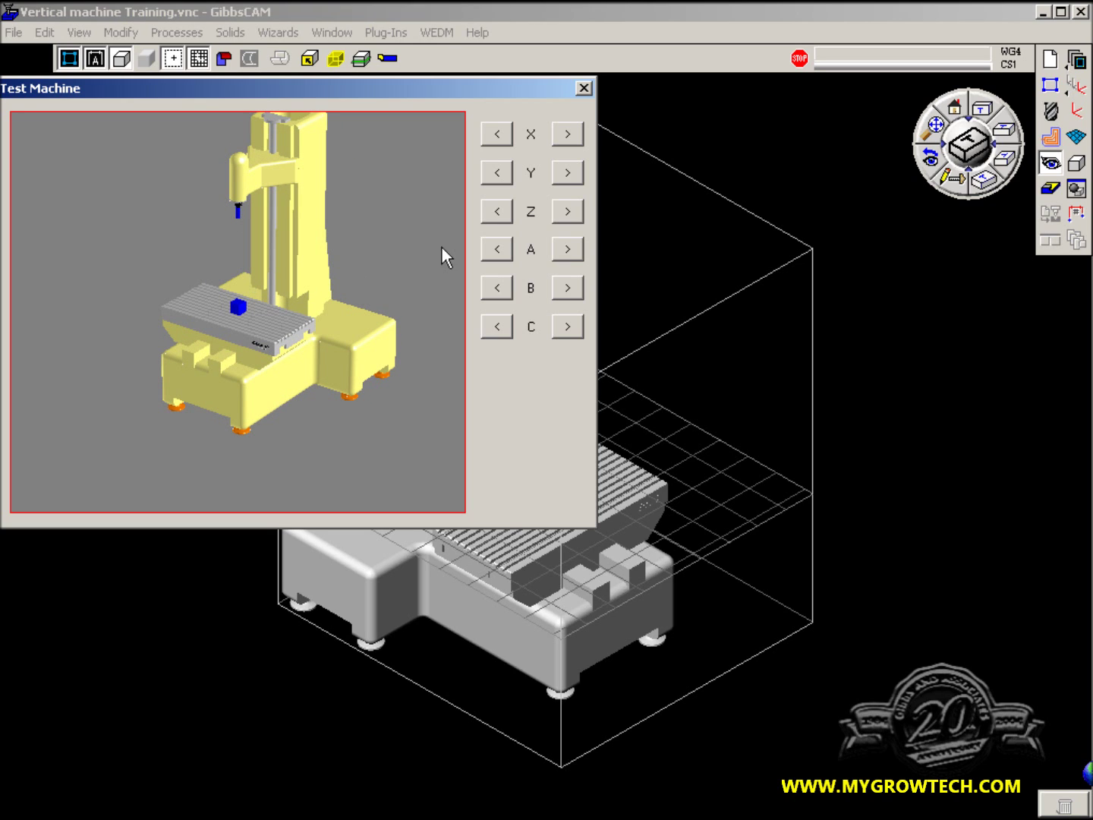
left_click(570, 138)
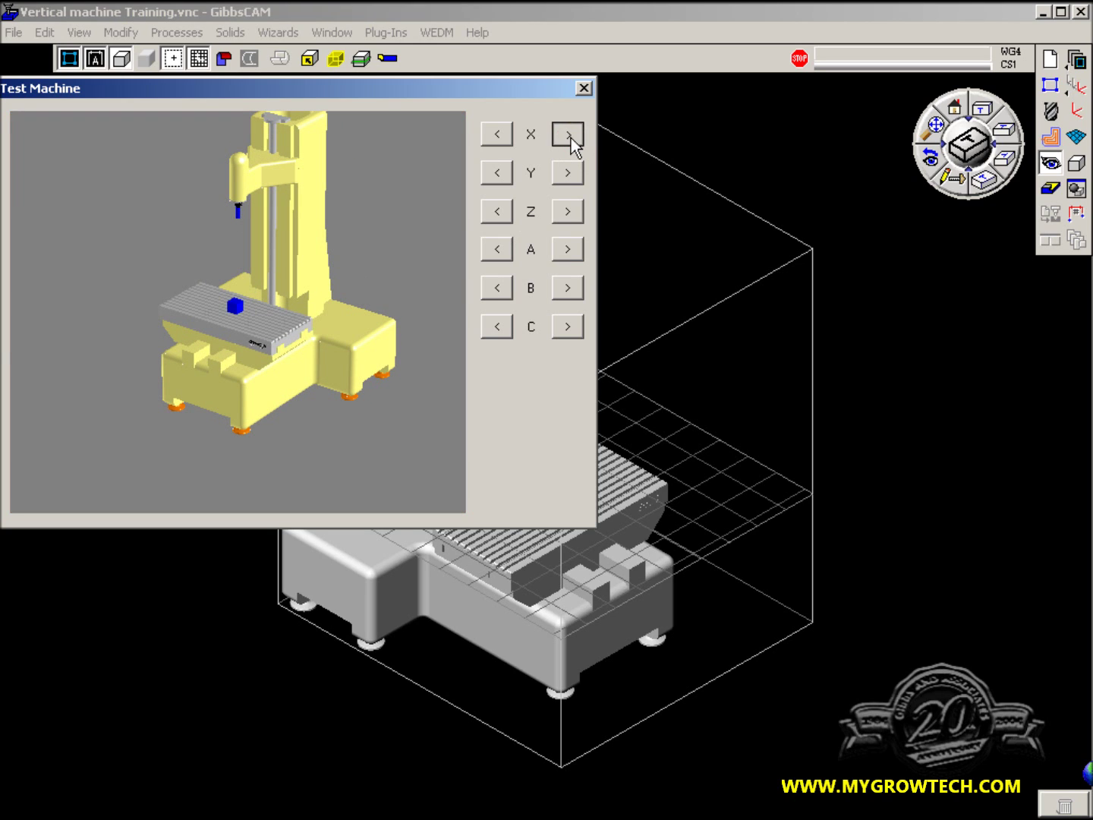
left_click(497, 135)
left_click(497, 135)
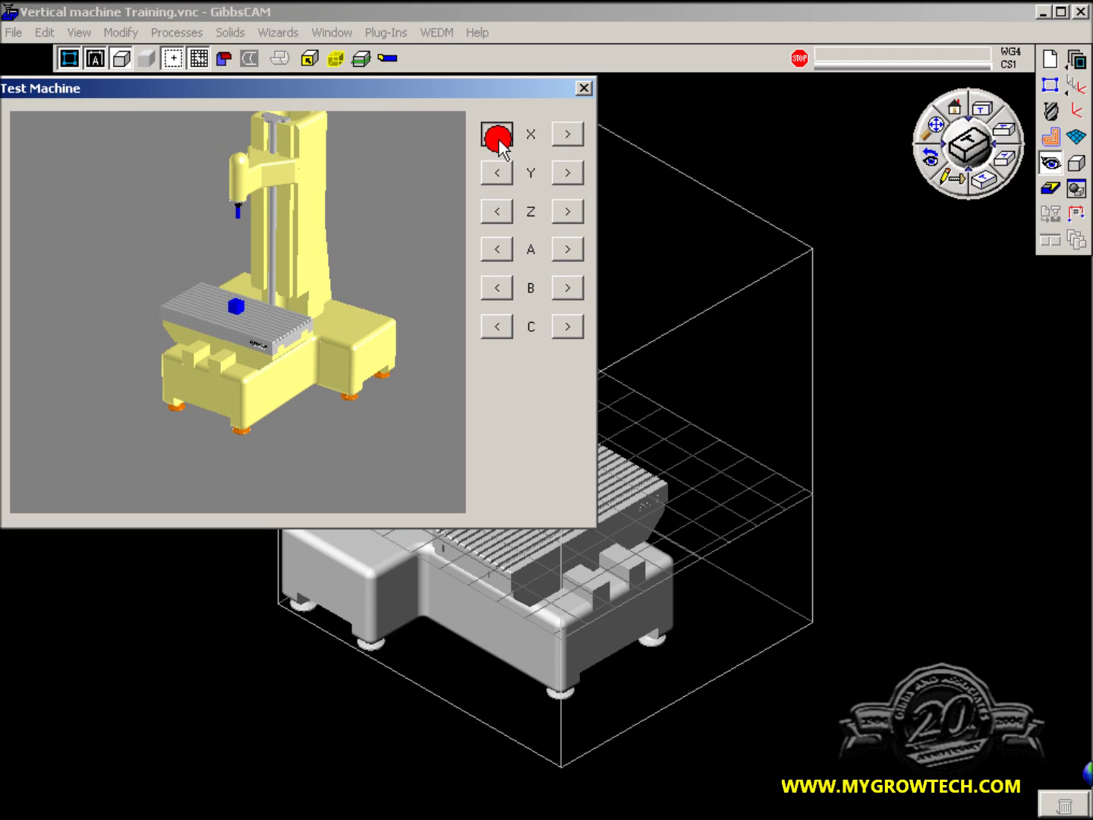
left_click(569, 173)
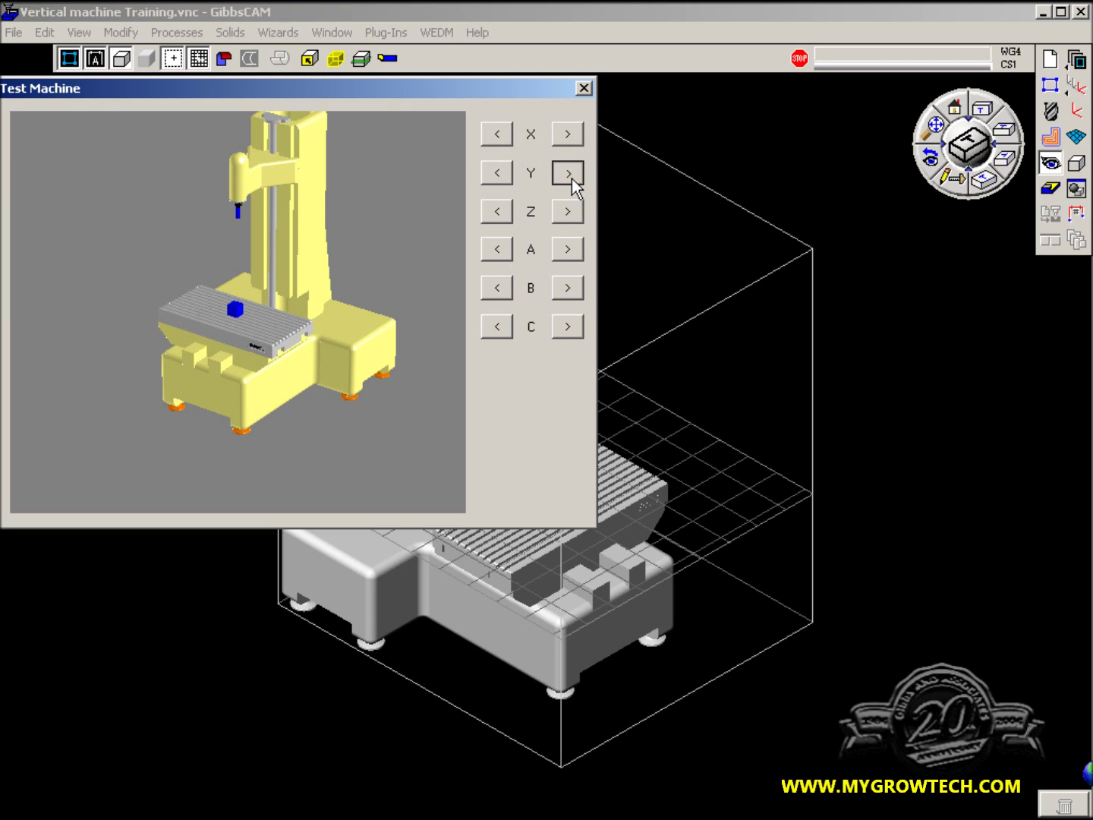
left_click(493, 174)
left_click(568, 211)
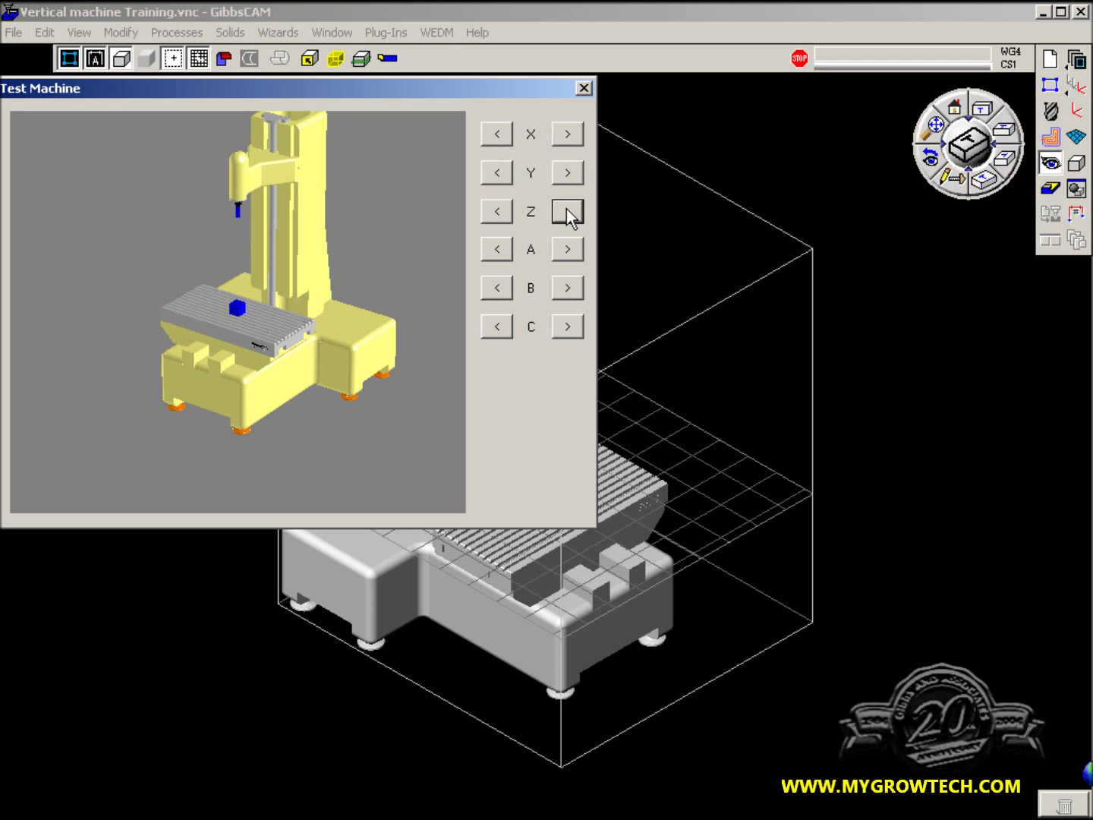
left_click(492, 215)
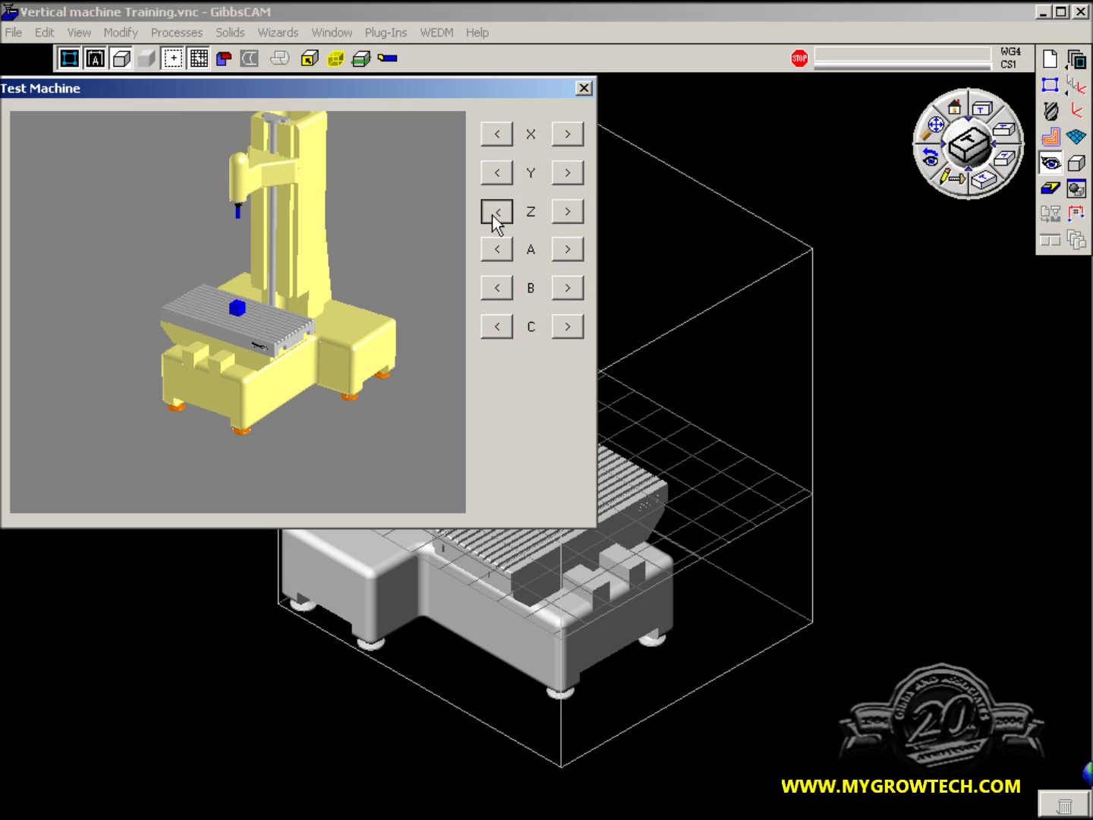
- Inspect the test machine from the opposite side, then close the machine test and the machine builder
left_click(308, 262)
left_click_drag(308, 263, 402, 222)
left_click_drag(191, 261, 421, 375)
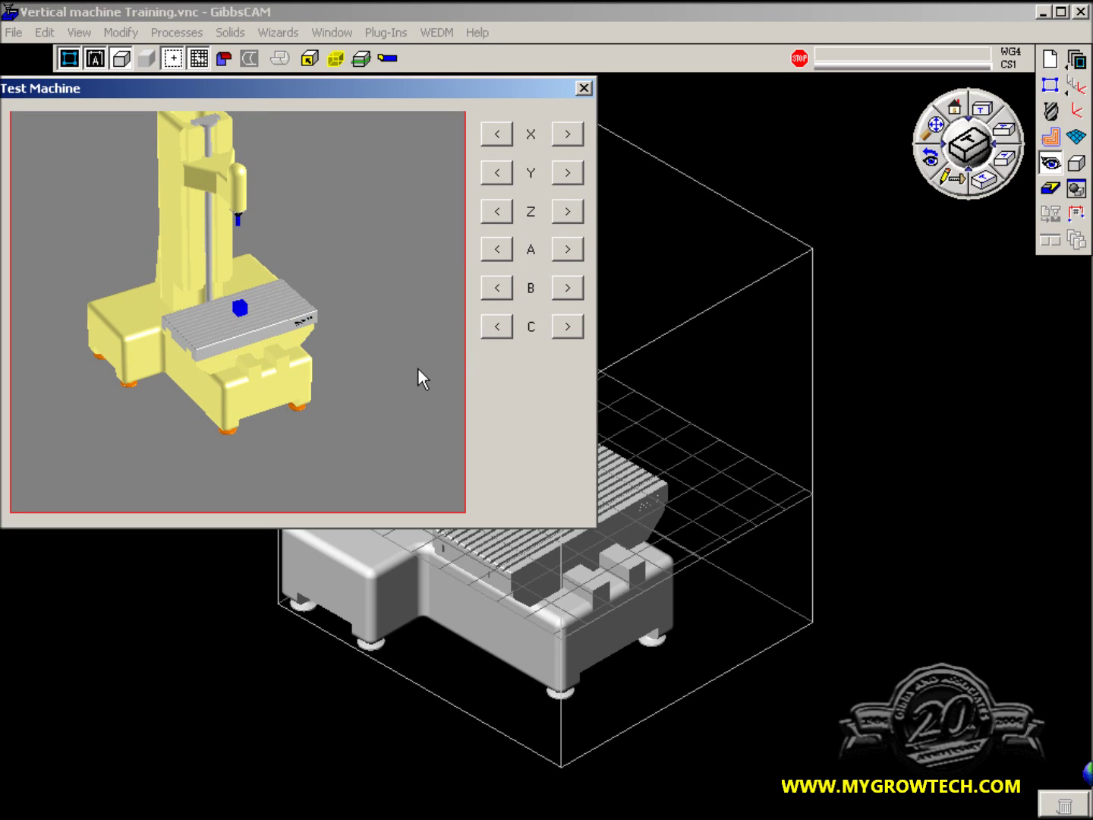
left_click(583, 88)
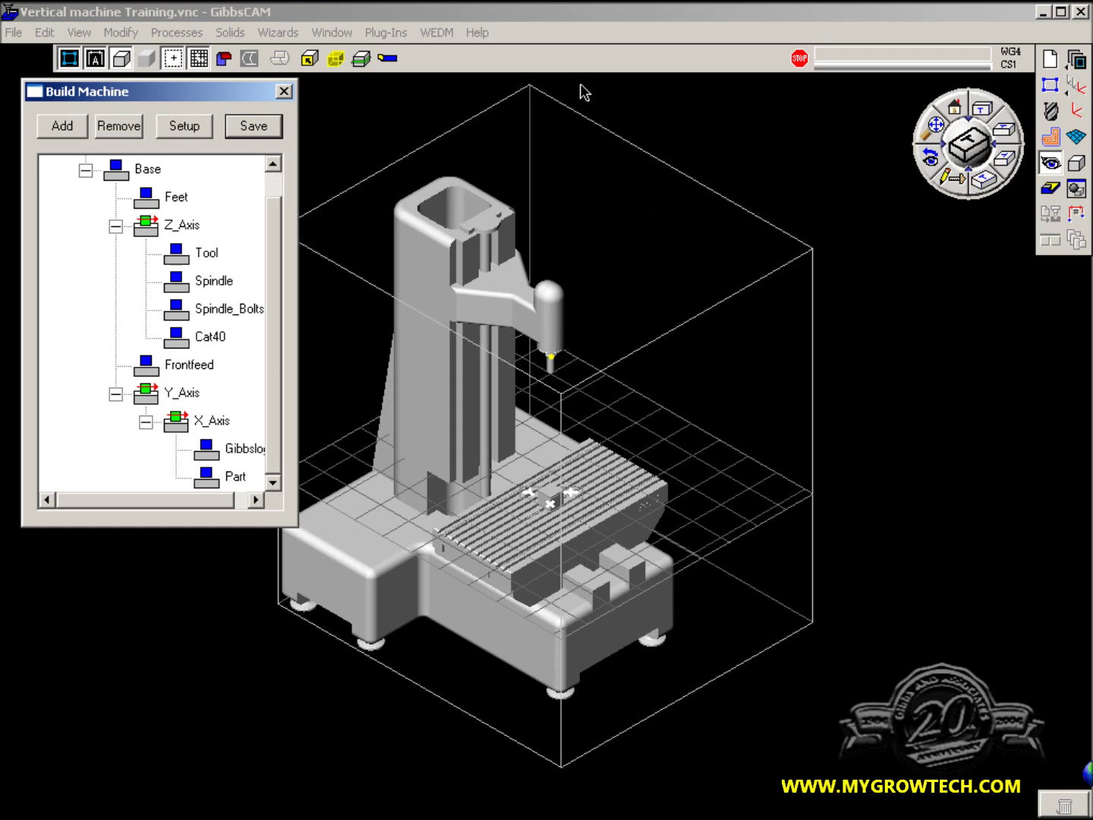
left_click(284, 91)
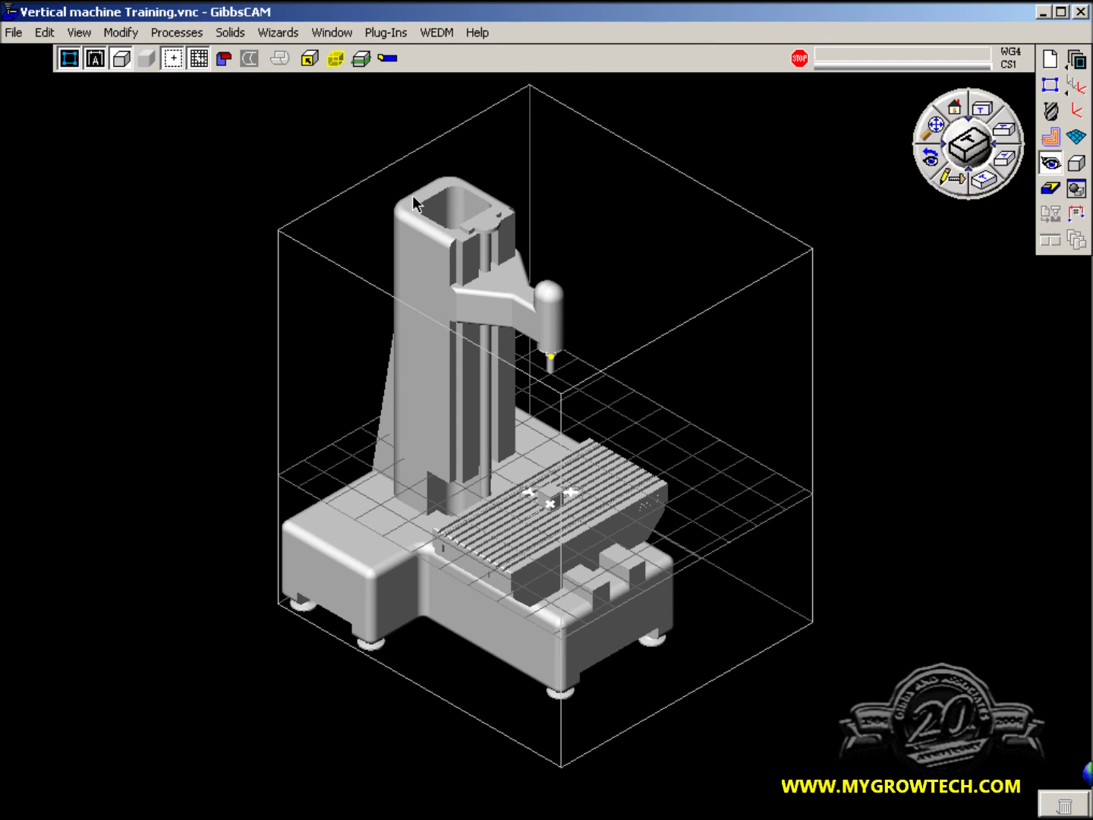